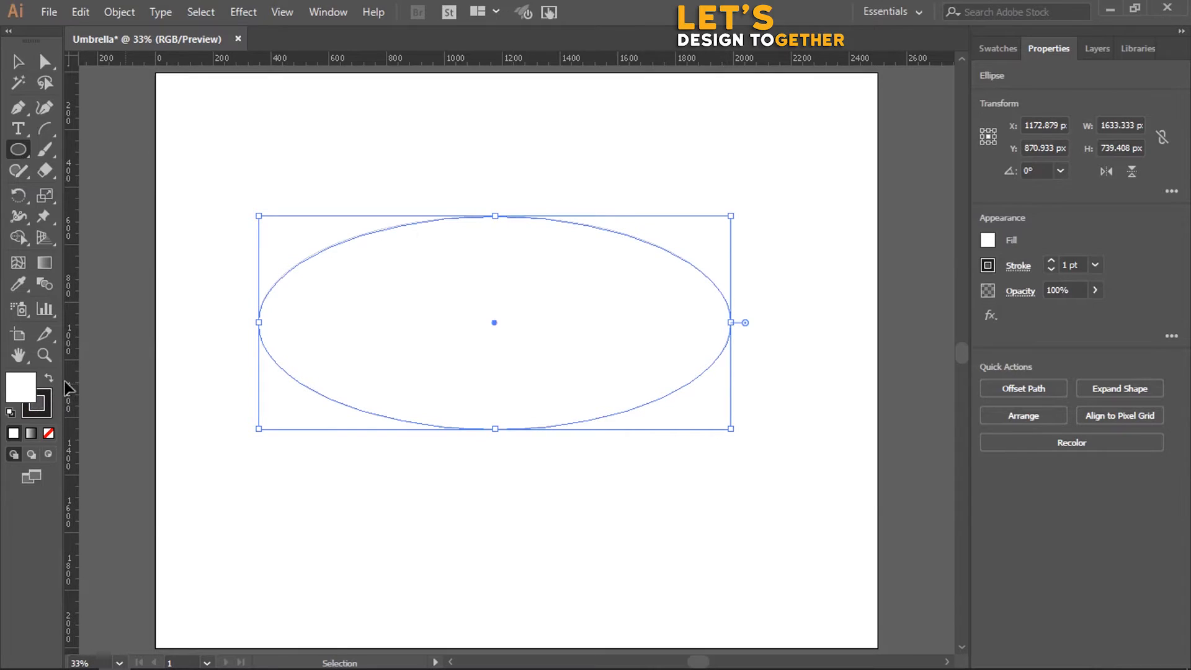
Give the large ellipse the dark 231F20 fill and remove its stroke
left_click(48, 386)
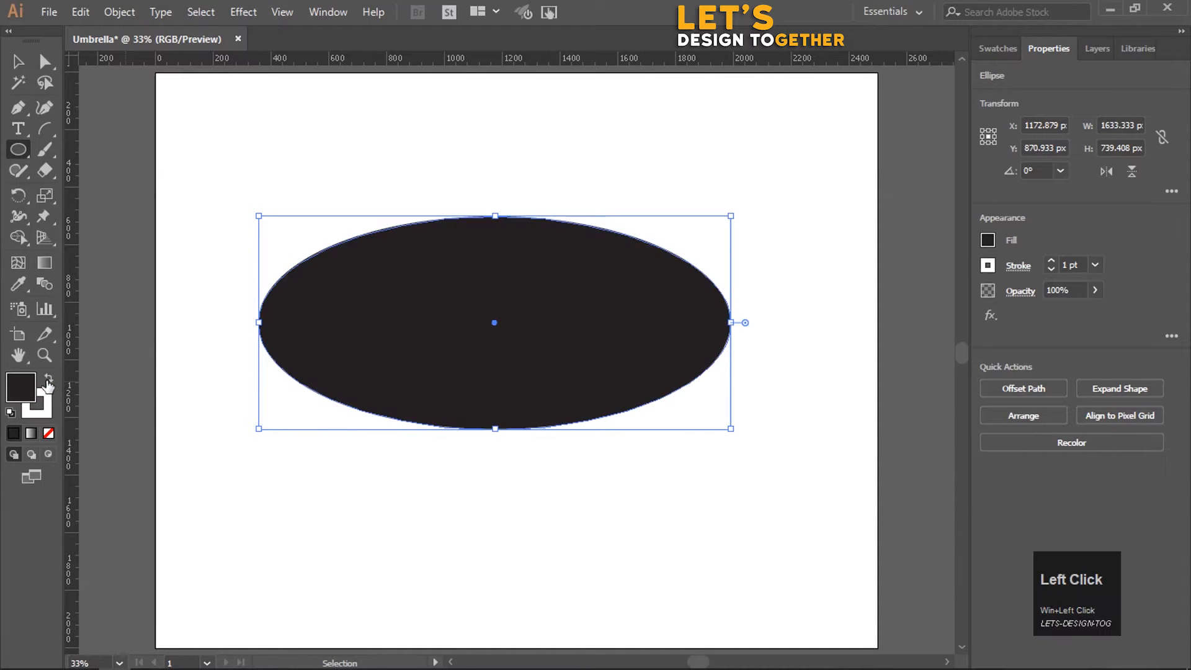
left_click(44, 409)
left_click(49, 433)
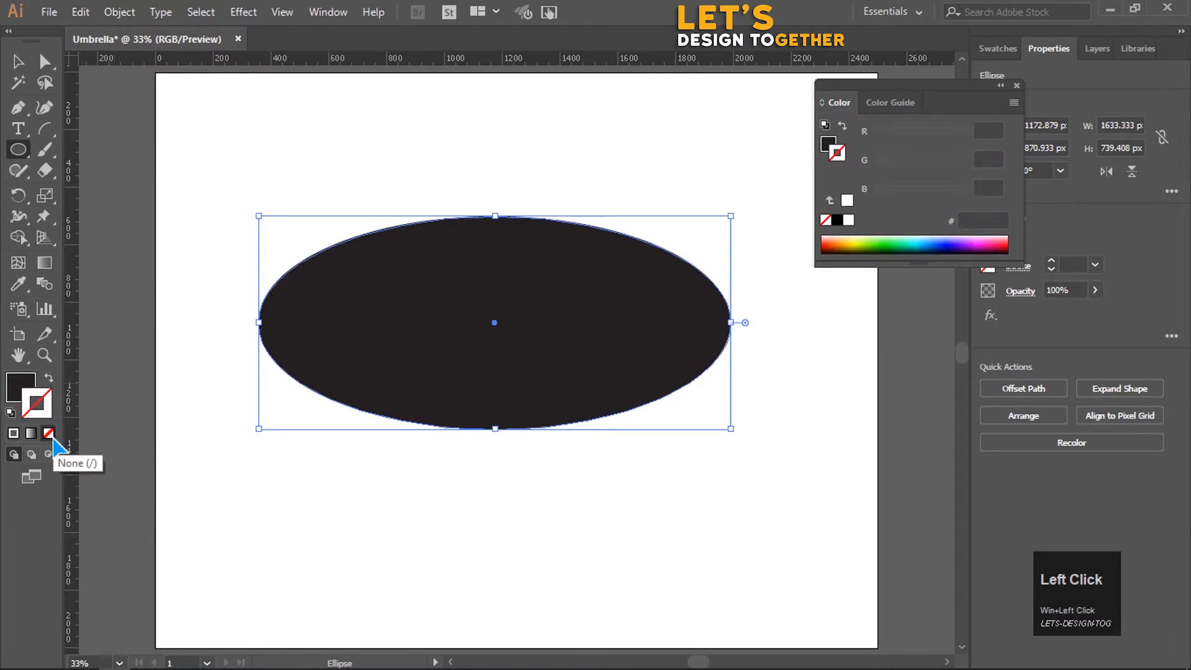
left_click(25, 380)
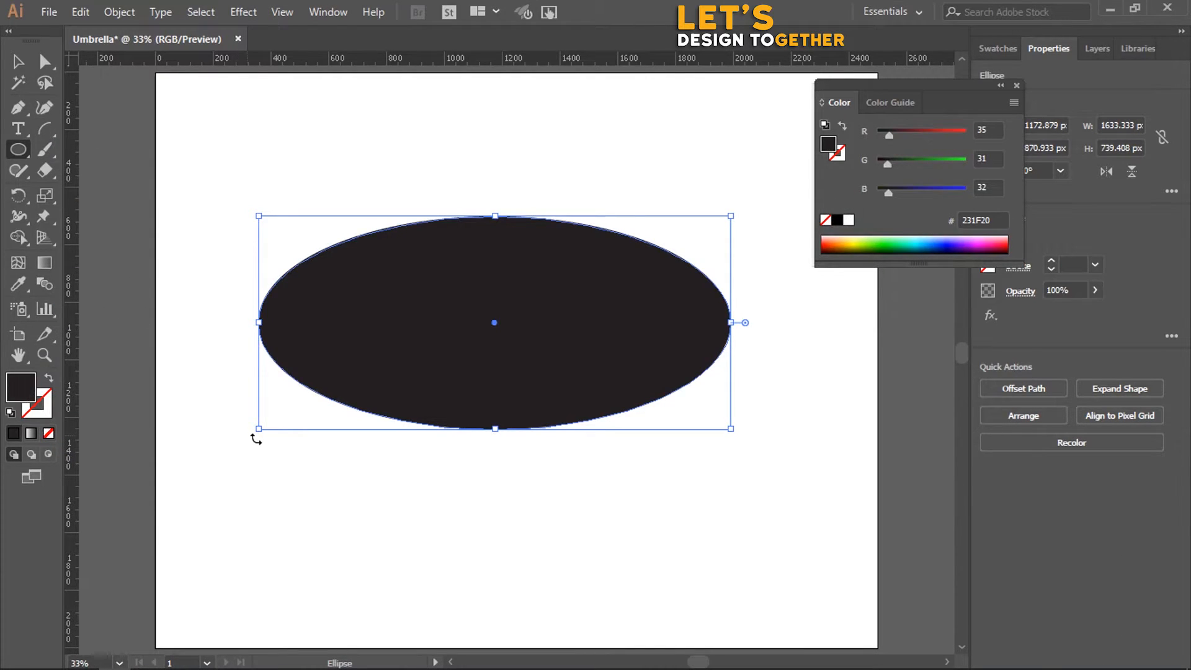
Draw a small ellipse about 333 by 218 px below the large one and duplicate it at 300 px spacing into a row of five
left_click_drag(255, 445, 352, 507)
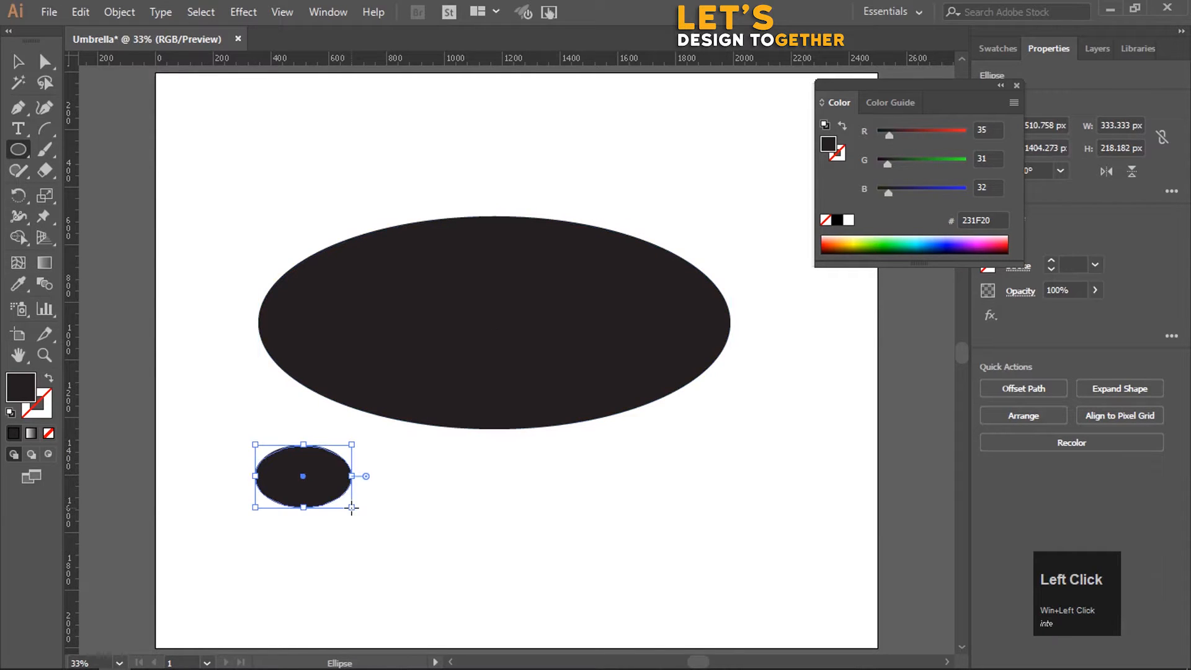
left_click(18, 61)
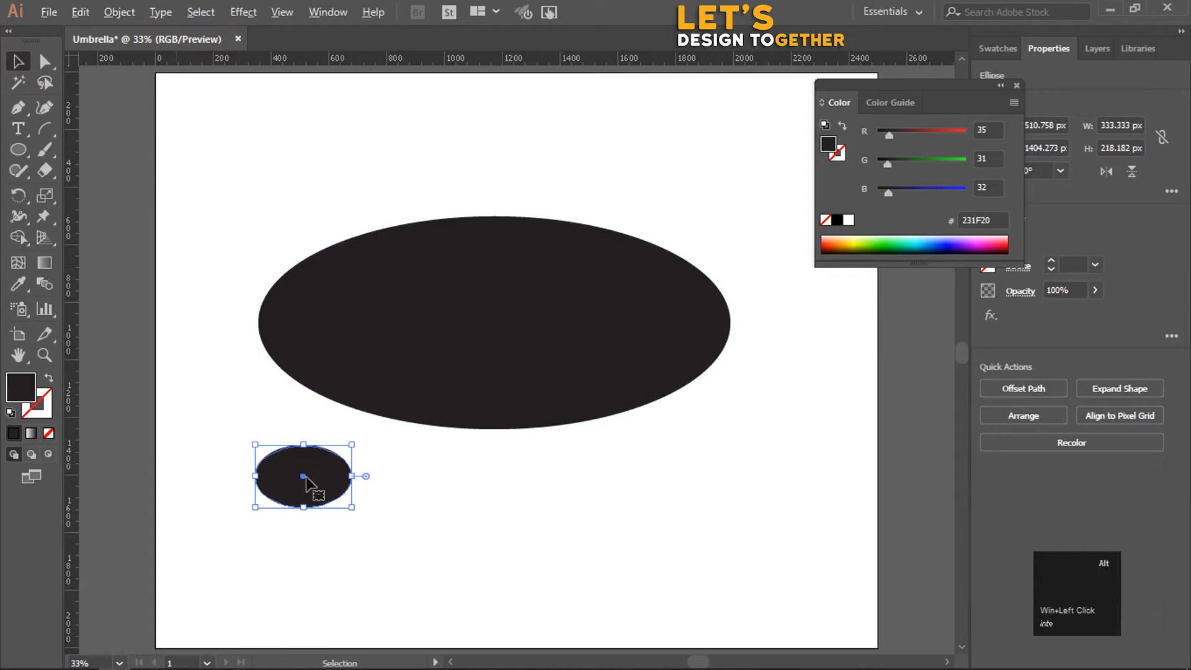
left_click_drag(330, 477, 416, 484)
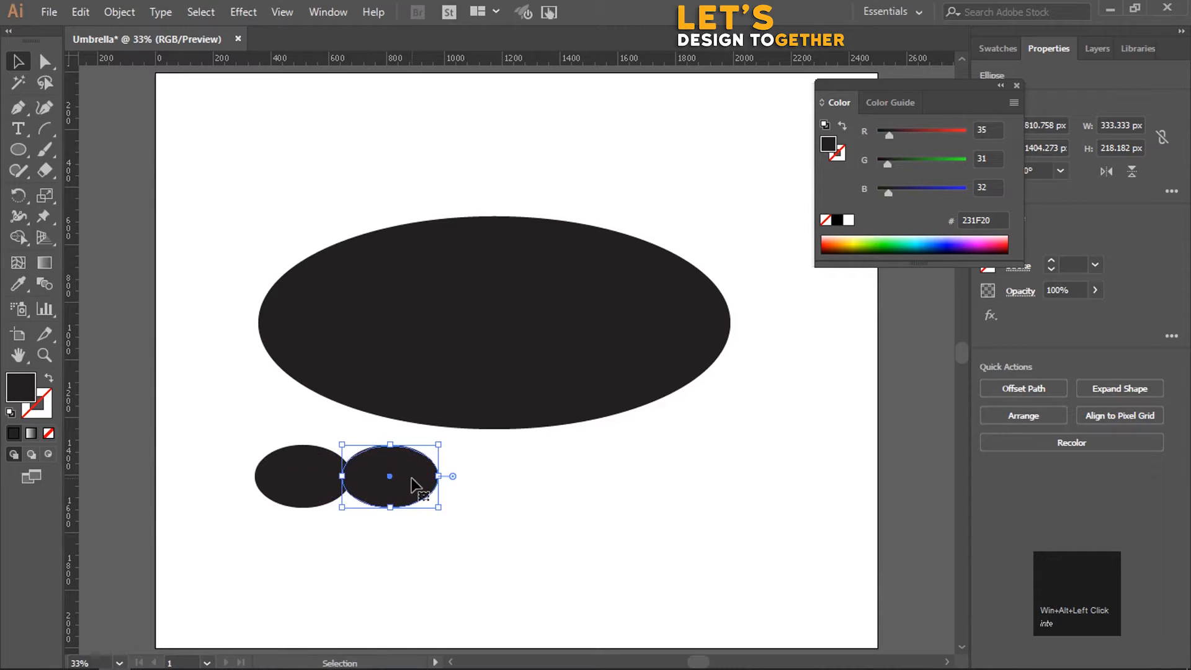
key("ctrl+d")
key("ctrl+d")
key("ctrl+d")
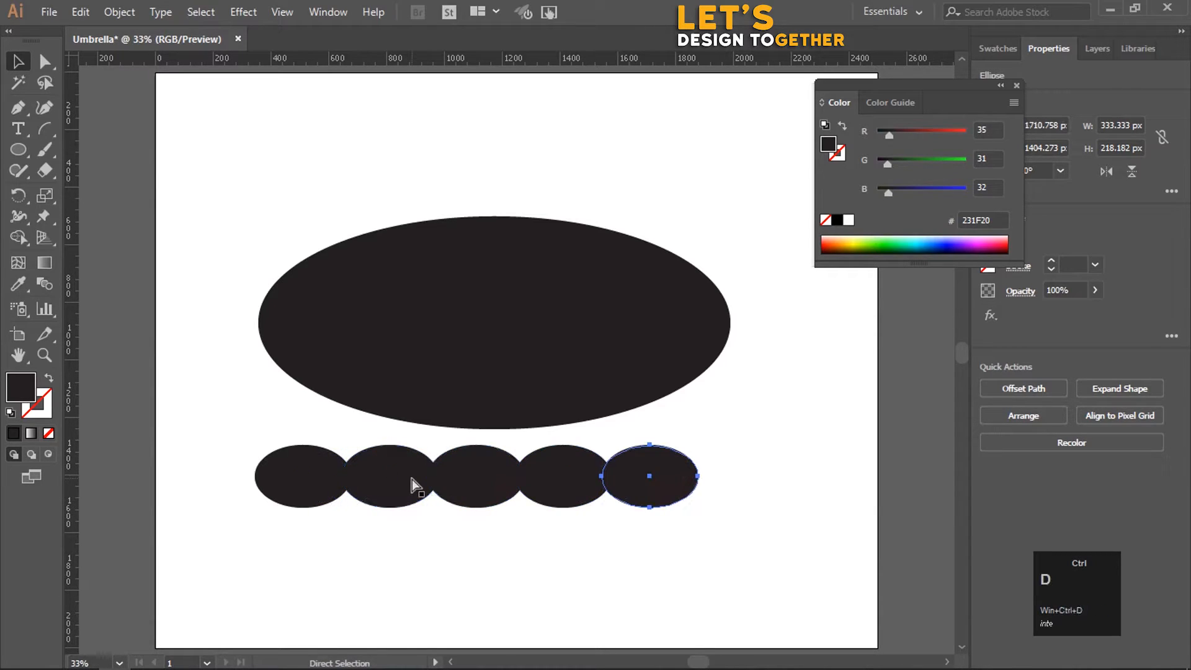
Unite the row of five small overlapping ellipses into a single shape
left_click_drag(251, 537, 687, 482)
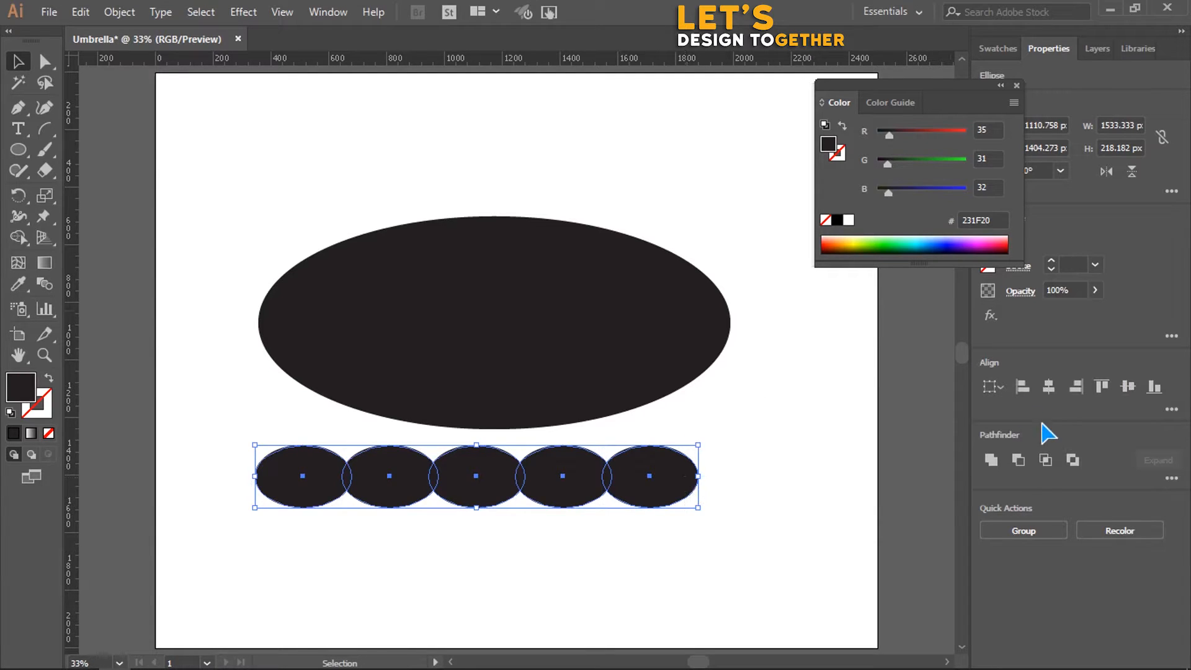
left_click(1007, 473)
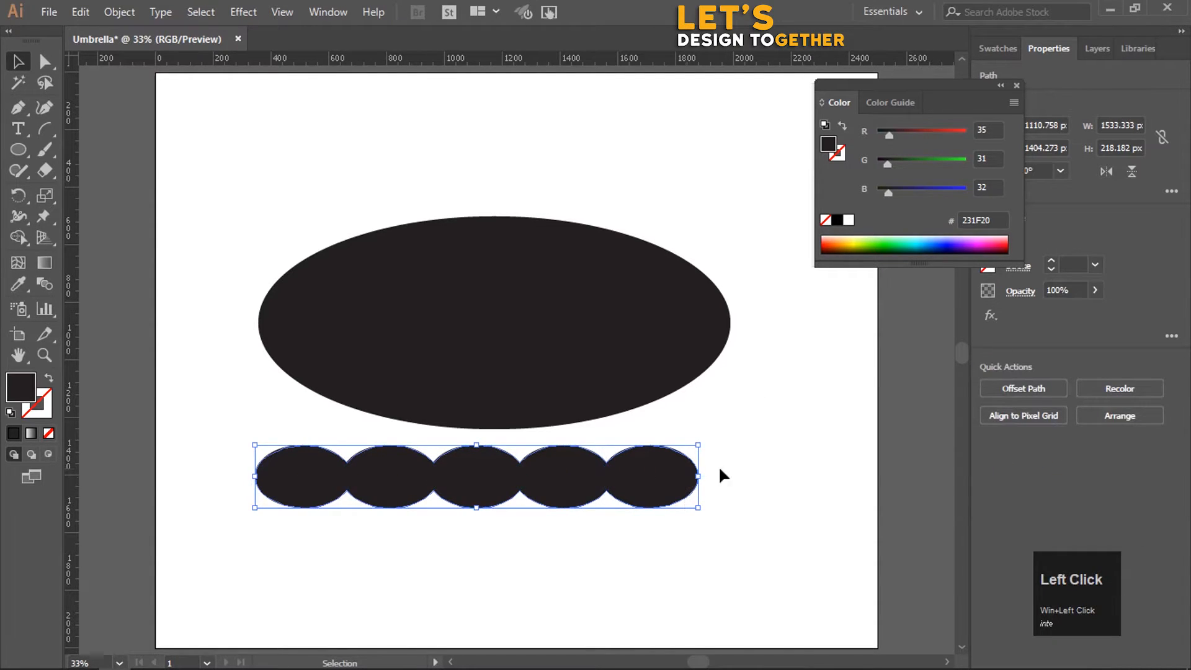
left_click(824, 487)
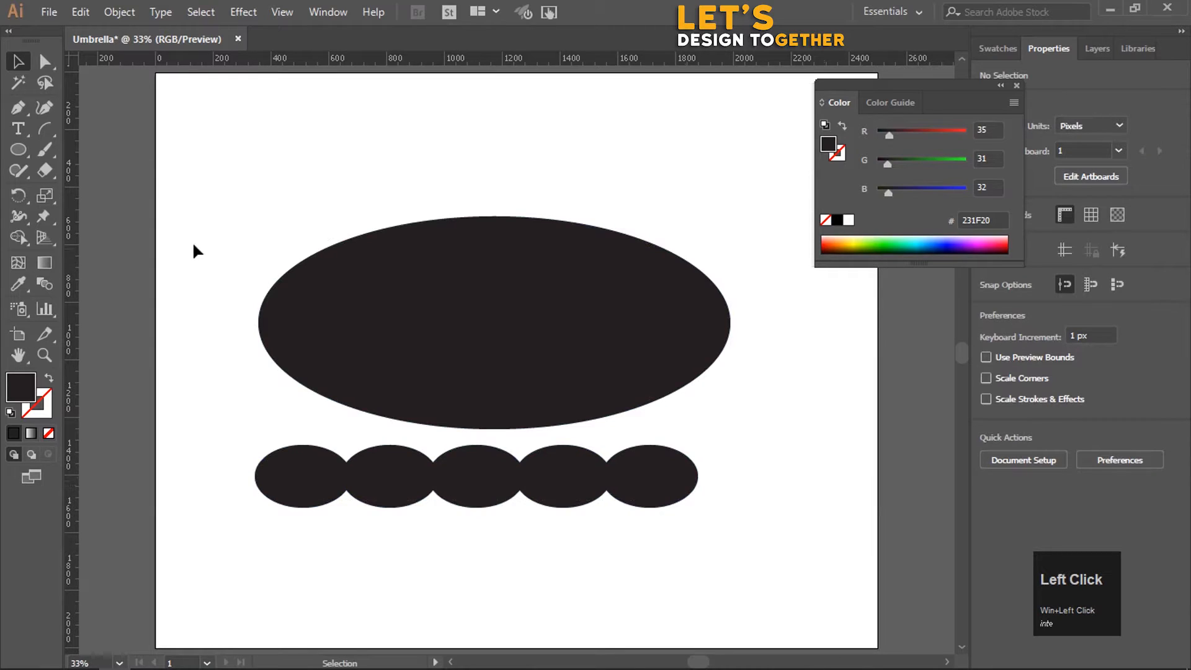
Center the large ellipse and the scalloped row on each other, both horizontally and vertically
left_click_drag(273, 299, 528, 509)
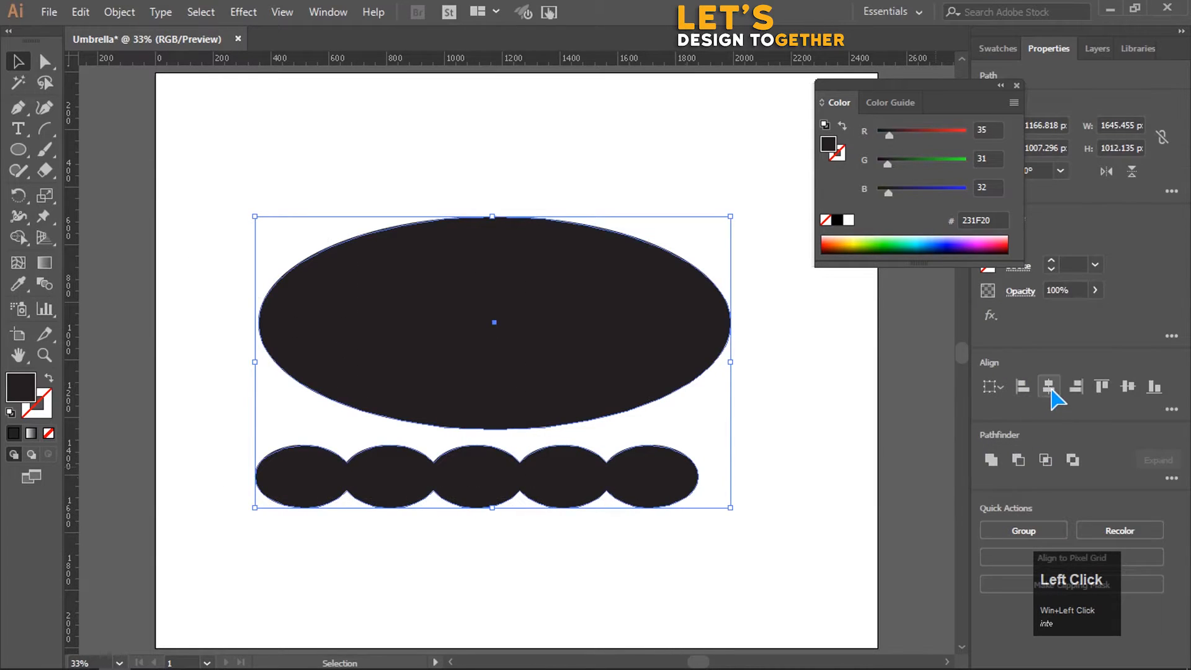
left_click(1048, 387)
left_click(1128, 387)
left_click(718, 479)
Scale the scalloped row proportionally from its center to about 1665 px wide and shift it down 20 px
left_click(603, 405)
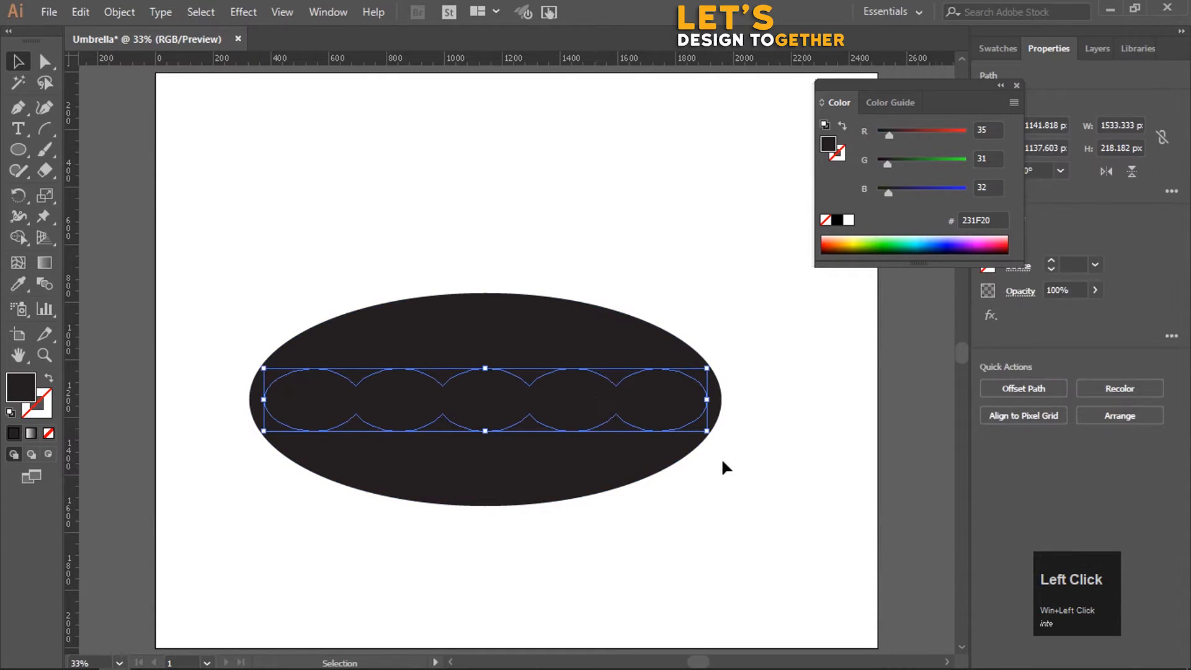
left_click_drag(717, 438, 726, 444)
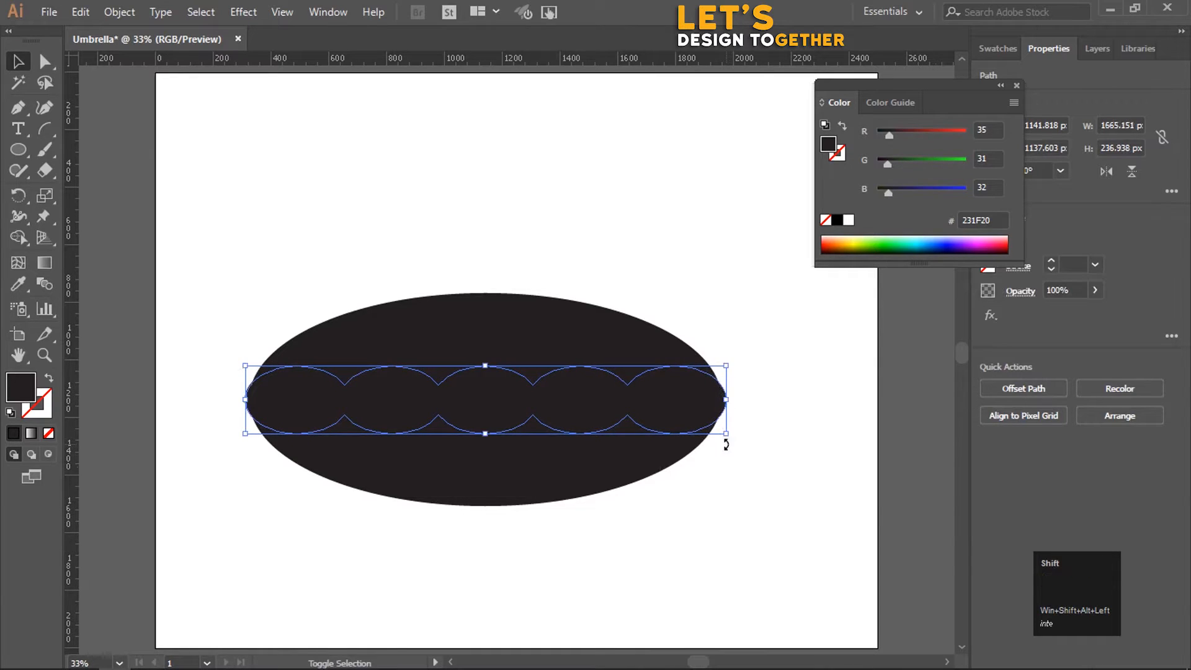
key("shift+Down")
key("shift+Down")
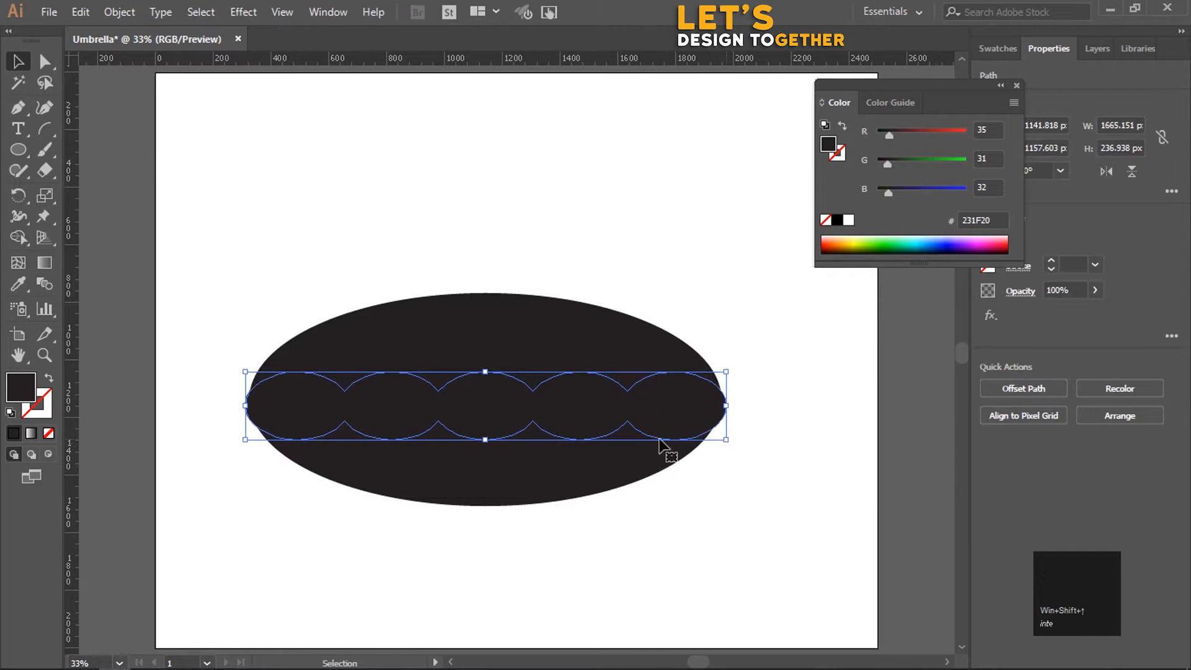
Remove the scalloped row and the lower part of the large ellipse with Shape Builder, keeping only the upper scalloped canopy
left_click(353, 229)
left_click_drag(234, 246, 790, 548)
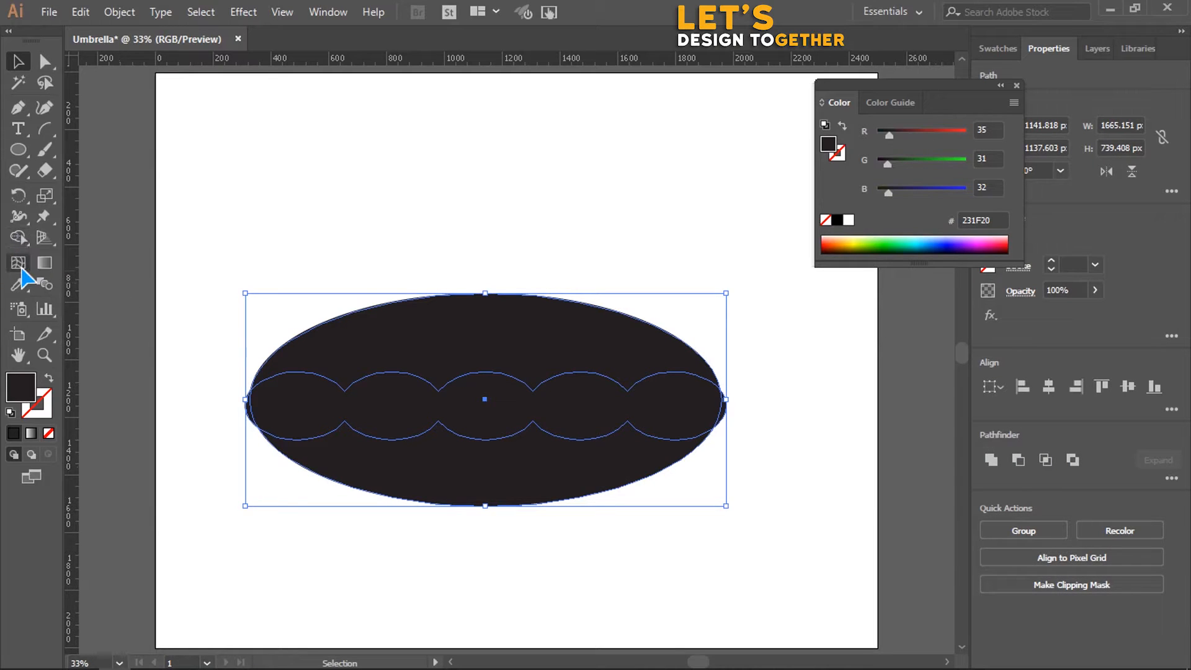
key("shift")
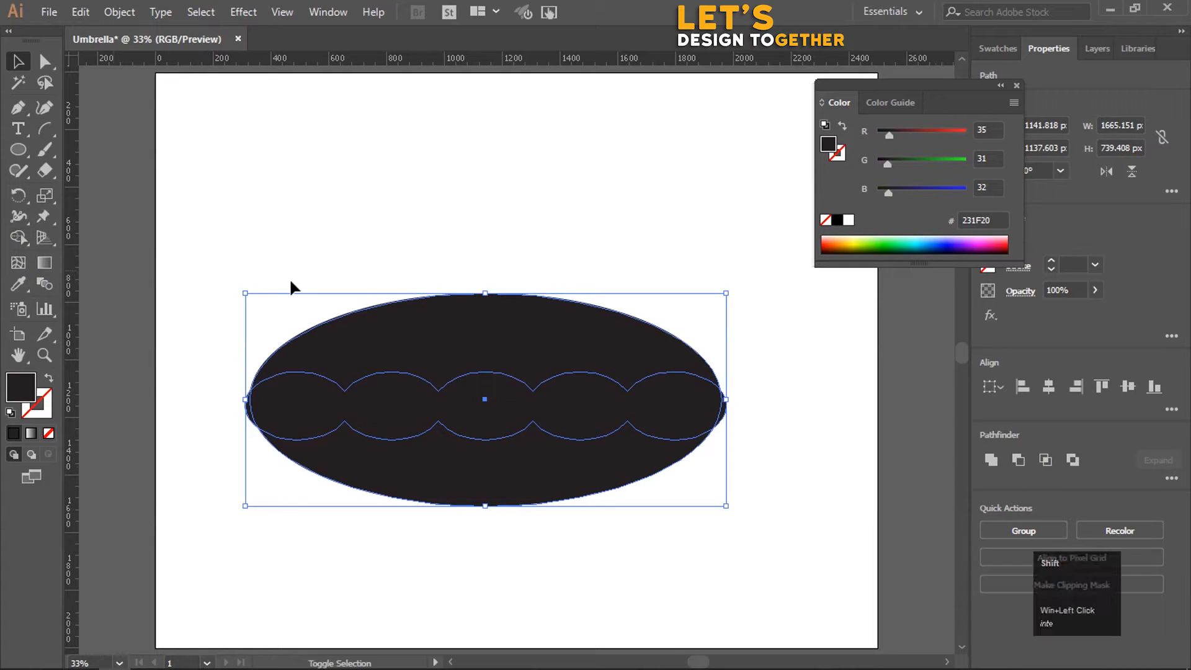
key("shift+m")
key("alt")
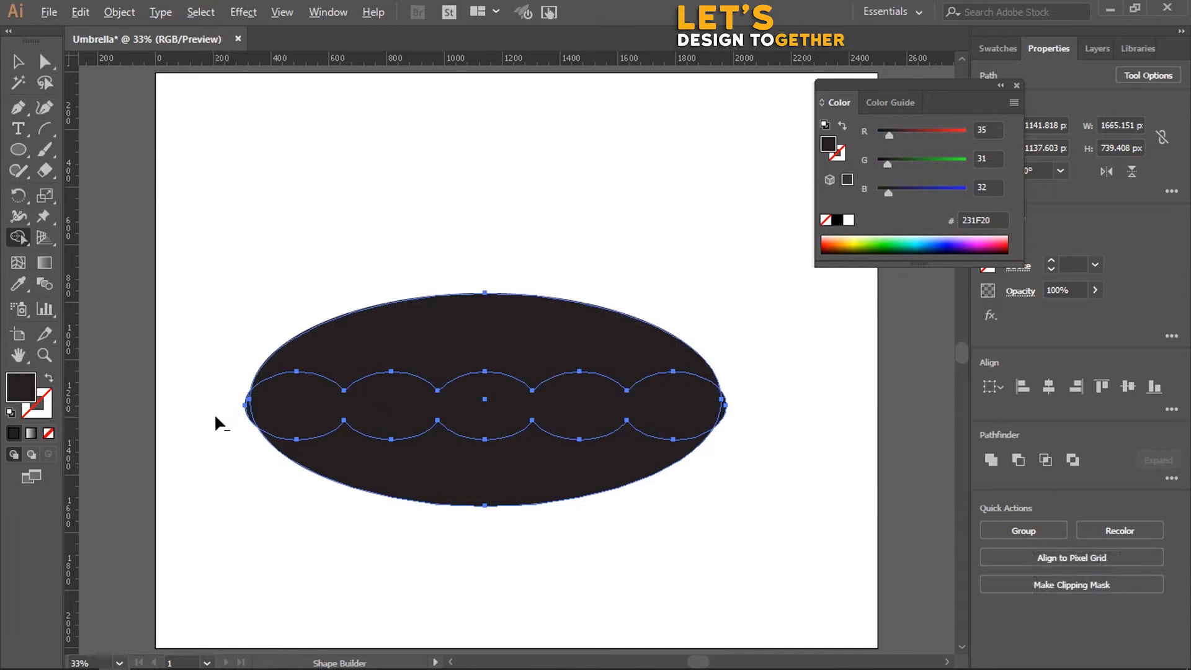
mouse_move(215, 415)
left_mouse_down()
mouse_move(723, 427)
mouse_move(618, 469)
mouse_move(417, 483)
left_mouse_up()
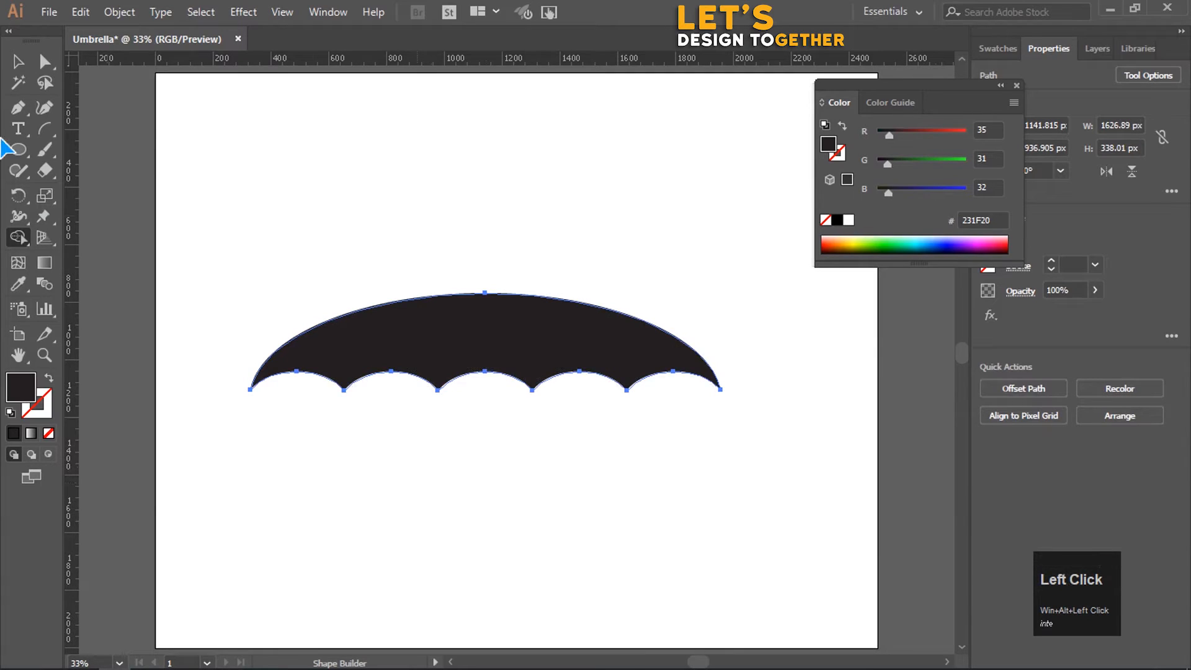
Raise only the canopy's top anchor point by about 210 px to make the dome taller
left_click(45, 62)
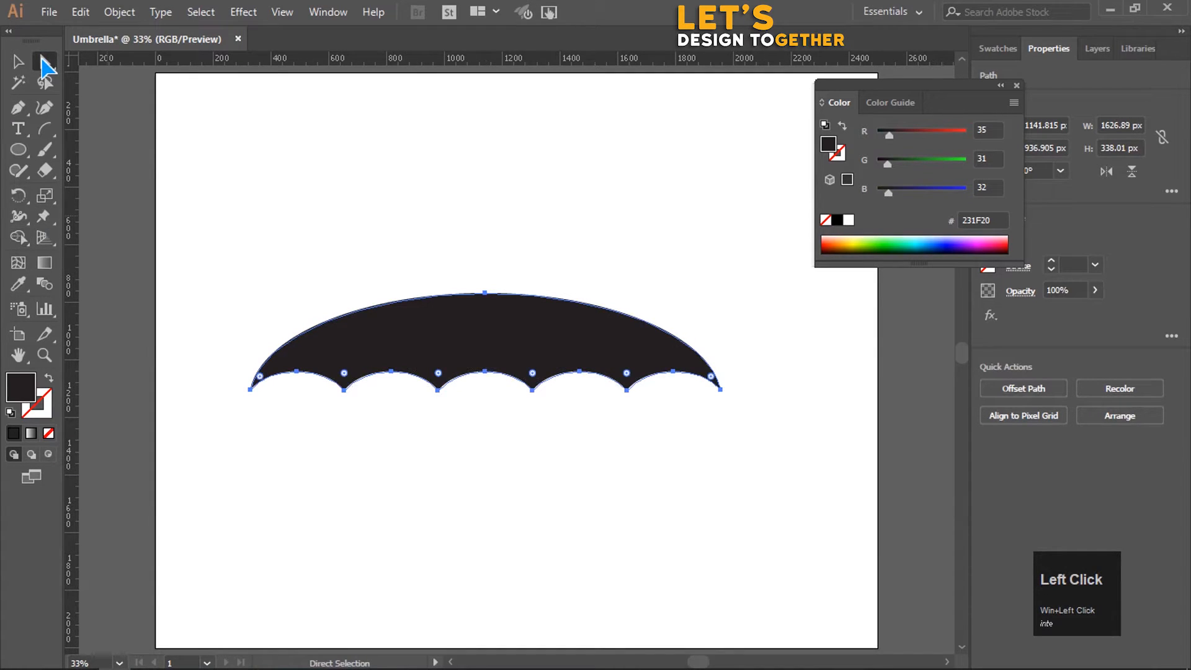
left_click_drag(463, 255, 522, 322)
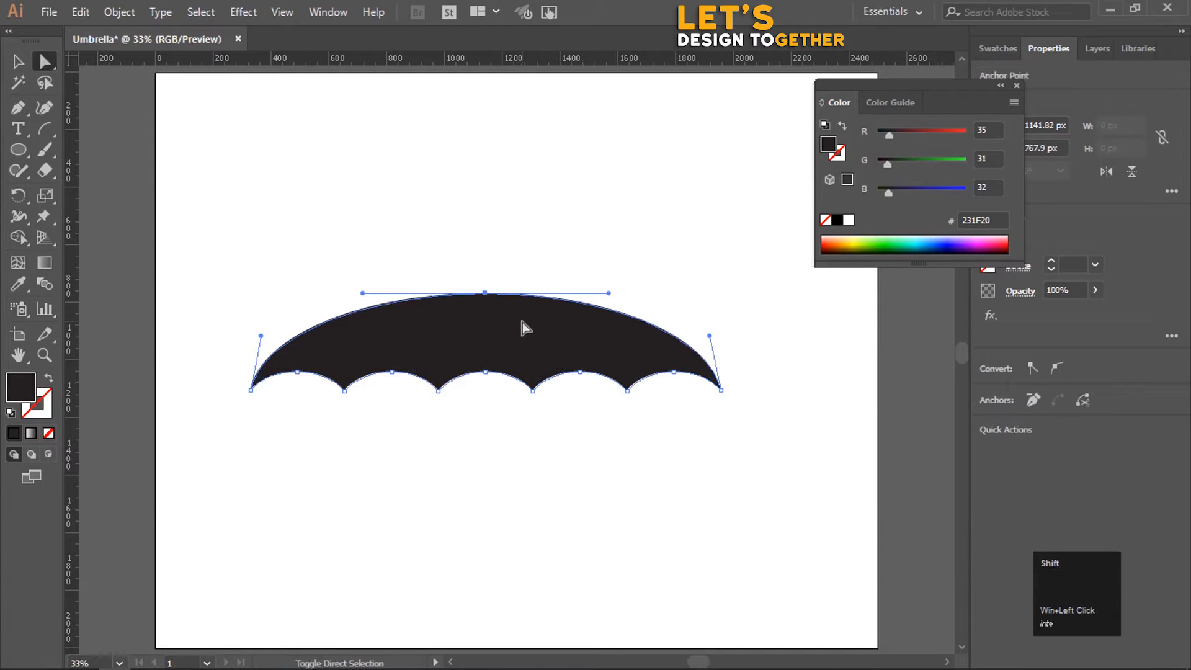
key("shift+Up")
key("shift+Up")
key("shift+Up")
key("shift+Up")
key("shift+Up")
key("shift+Up")
key("shift+Up")
key("shift+Up")
key("shift+Up")
key("shift+Up")
key("shift+Up")
key("shift+Up")
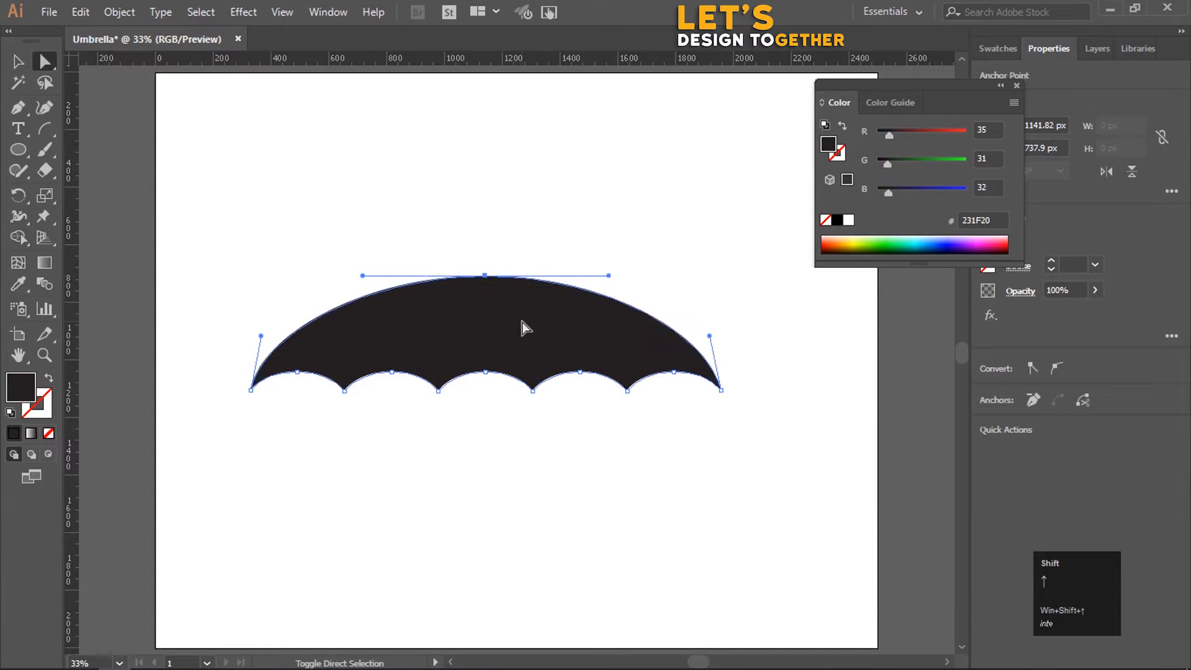
key("shift+Up")
key("shift+Up")
key("shift+Up")
key("shift+Up")
key("shift+Up")
key("shift+Up")
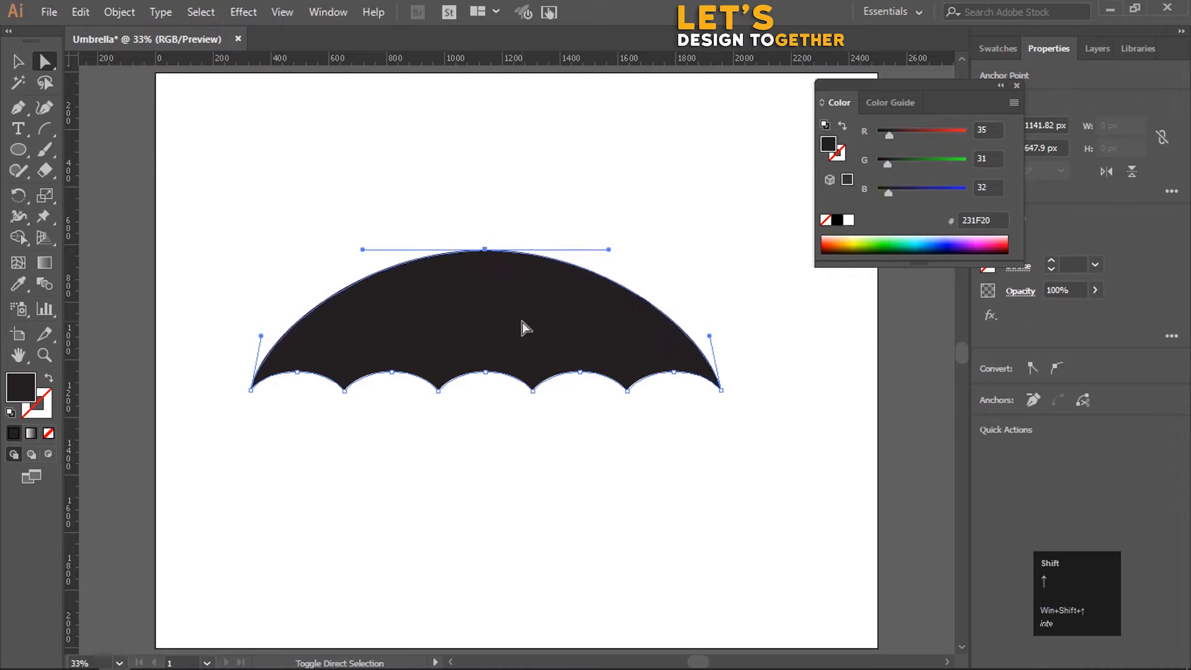
key("shift+Up")
key("shift+Up")
key("shift+Up")
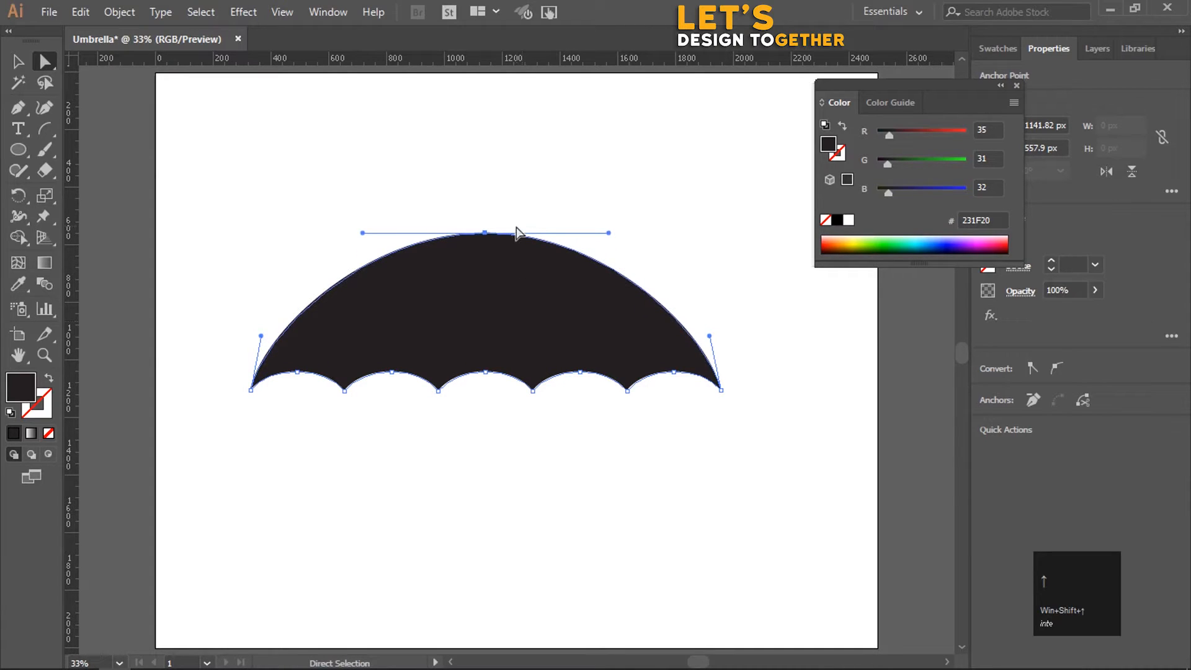
Move the top anchor points of all five lower scallops slightly upward together to deepen the arches, and deselect the canopy
left_click_drag(285, 398, 411, 360)
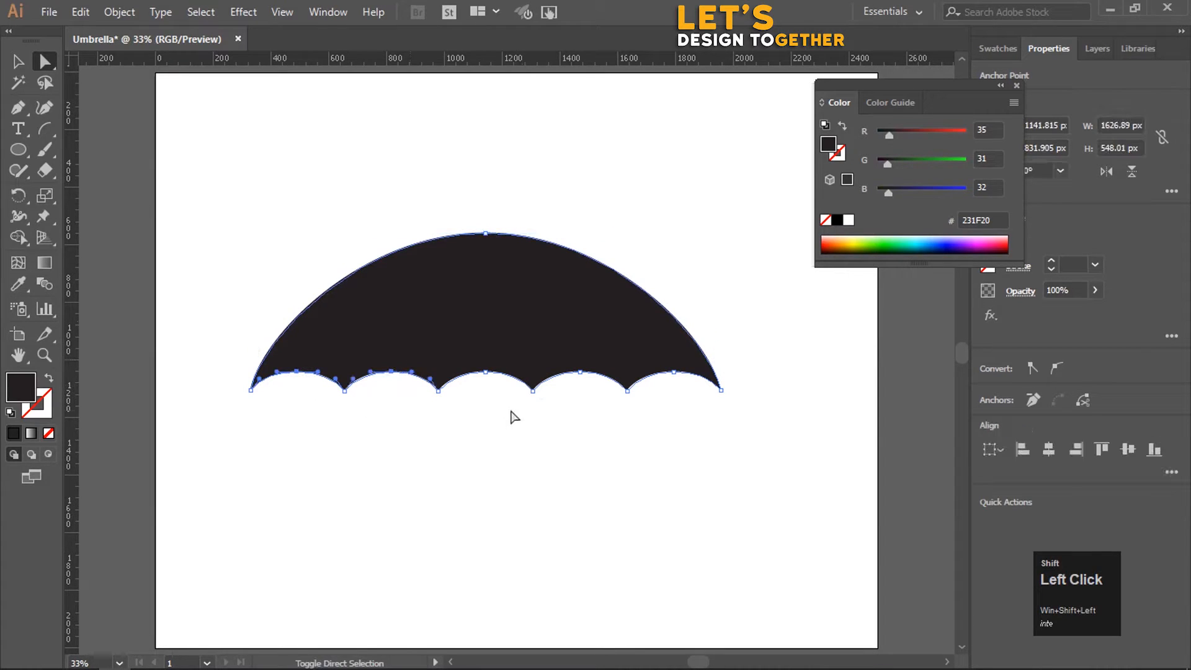
left_click_drag(480, 387, 492, 364)
left_click_drag(572, 379, 603, 356)
left_click_drag(681, 385, 667, 361)
key("shift+Up")
key("shift+Up")
key("shift+Up")
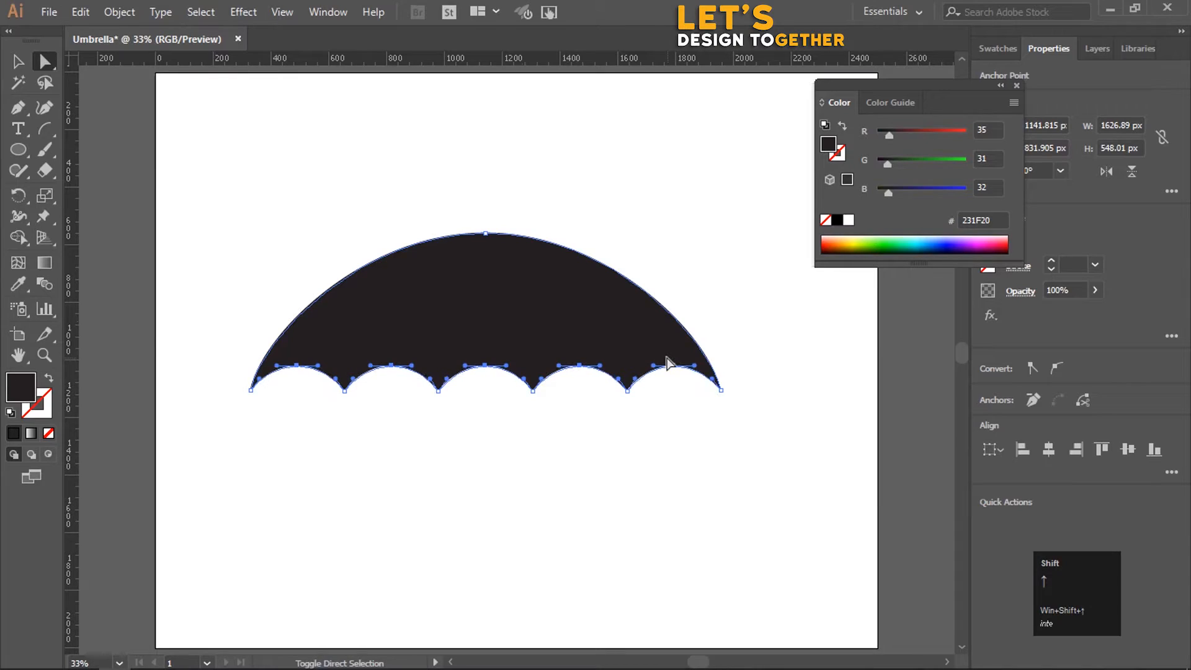
key("shift+Up")
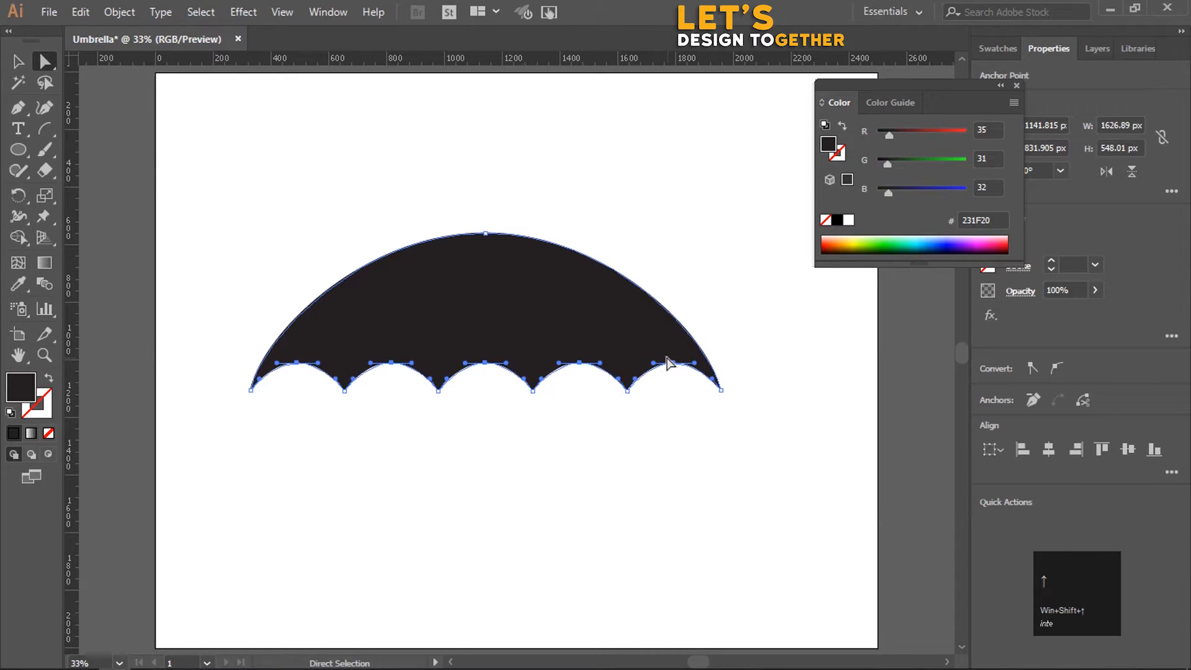
key("shift+Down")
key("Up")
key("Up")
key("Up")
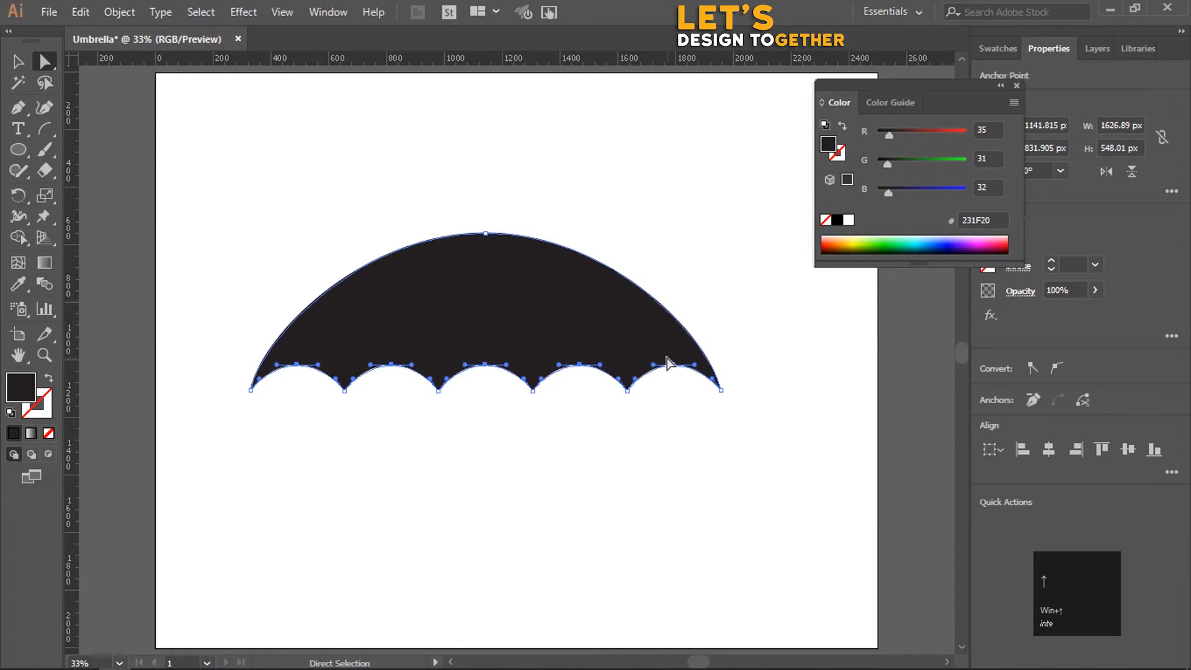
left_click(18, 64)
left_click(423, 213)
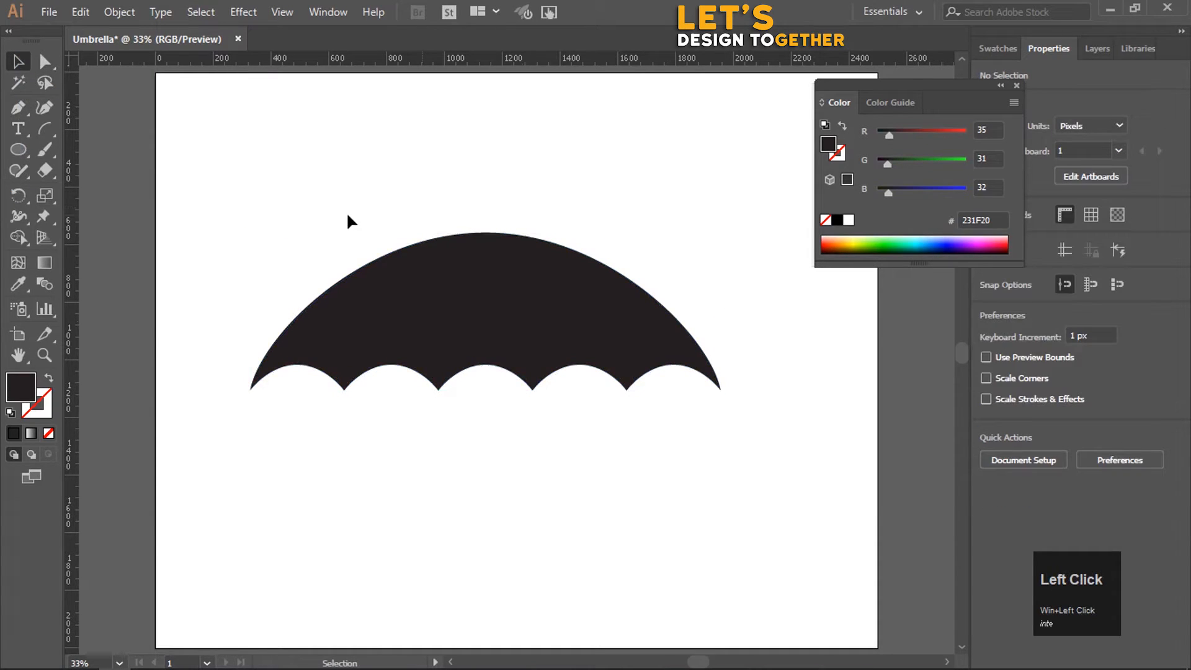
Swap the canopy's fill and stroke so it is only outlined, and set the stroke weight to 7 pt
left_click_drag(344, 211, 489, 317)
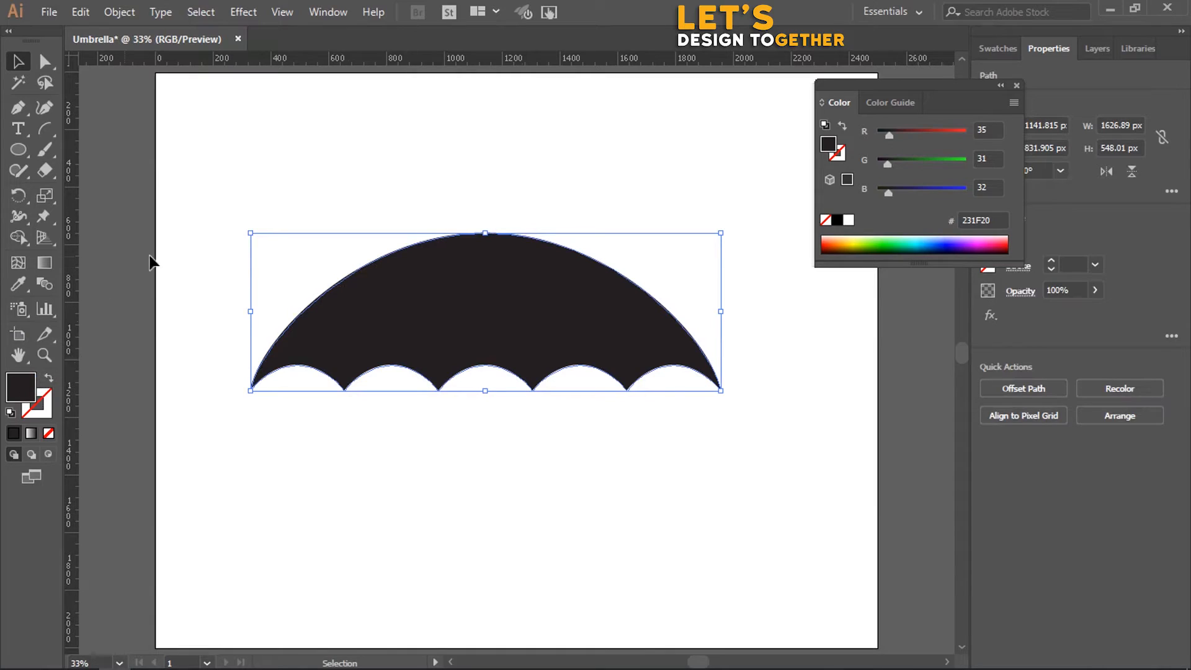
key("shift+x")
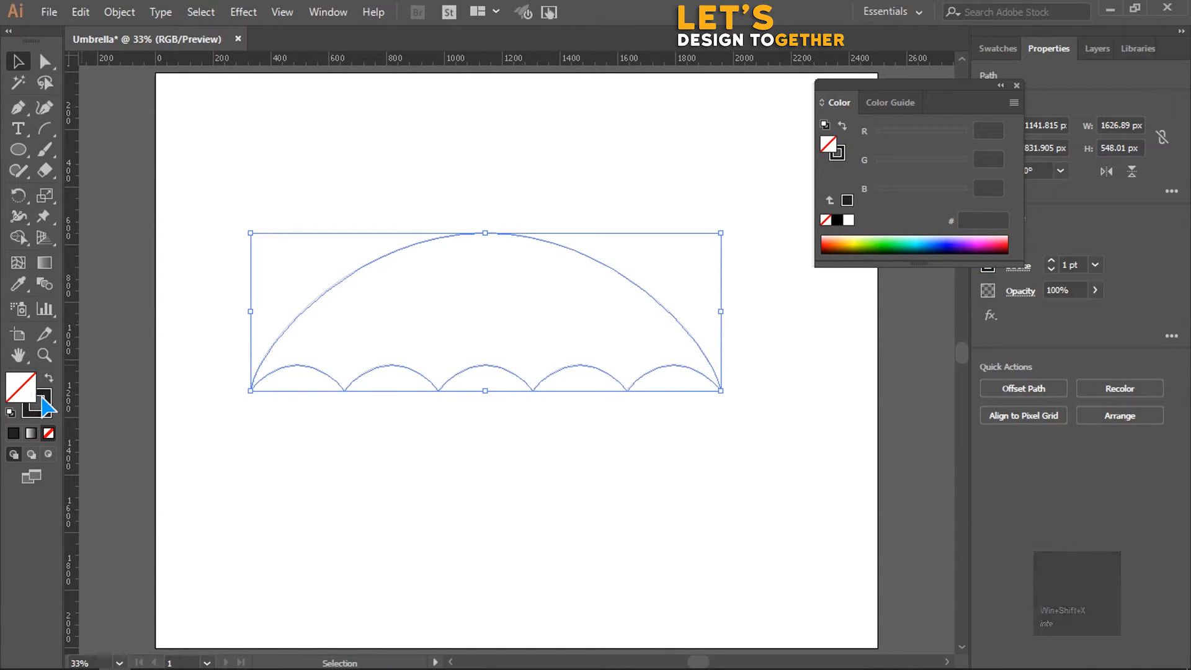
left_click(1052, 264)
left_click(1052, 264)
left_click(1052, 264)
left_click(1052, 265)
left_click(1052, 264)
left_click(1017, 86)
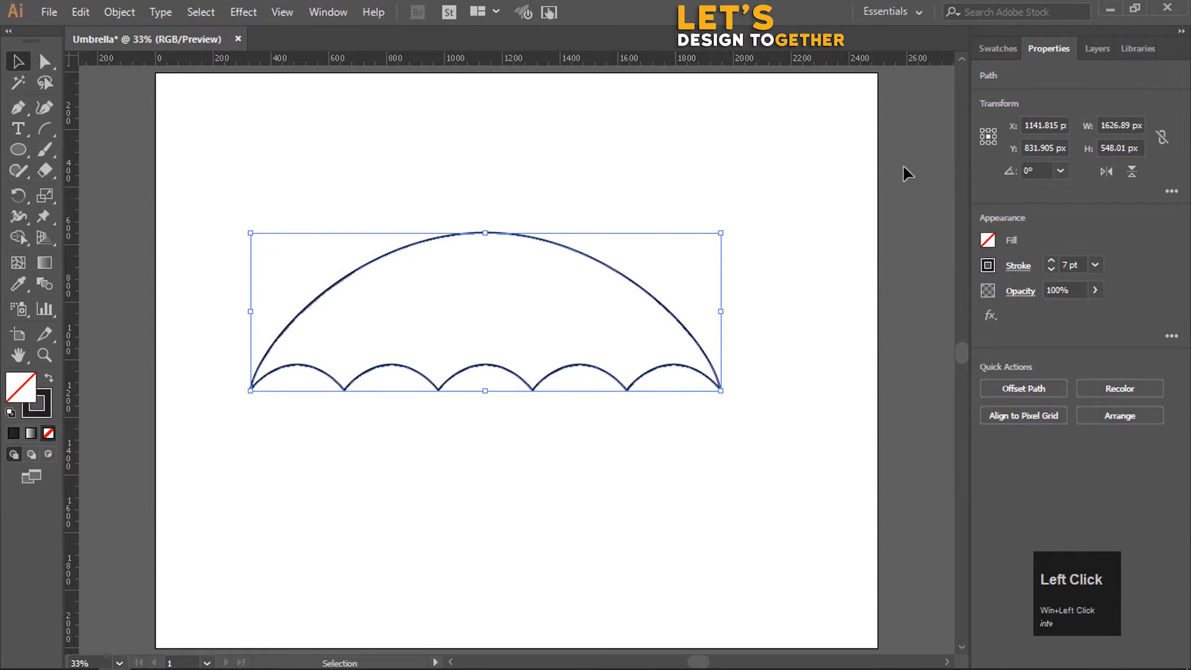
left_click(849, 196)
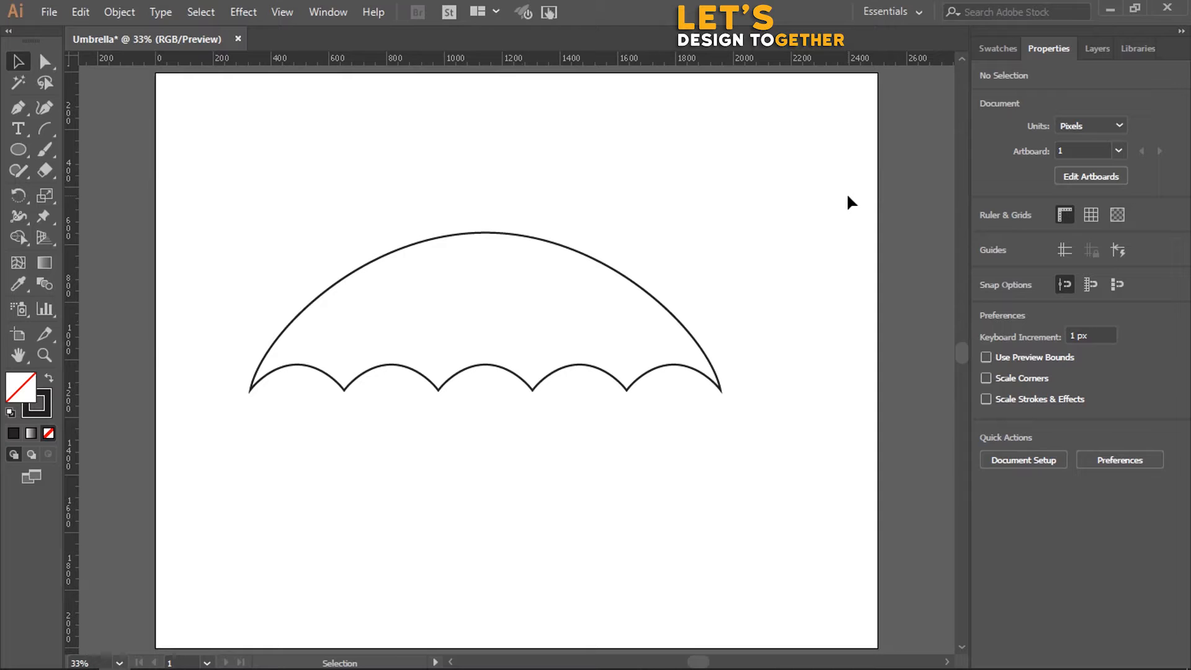
Draw a vertical line about 1248 px long through the canopy's middle as the shaft and move it down 70 px
left_click(44, 129)
right_click(44, 129)
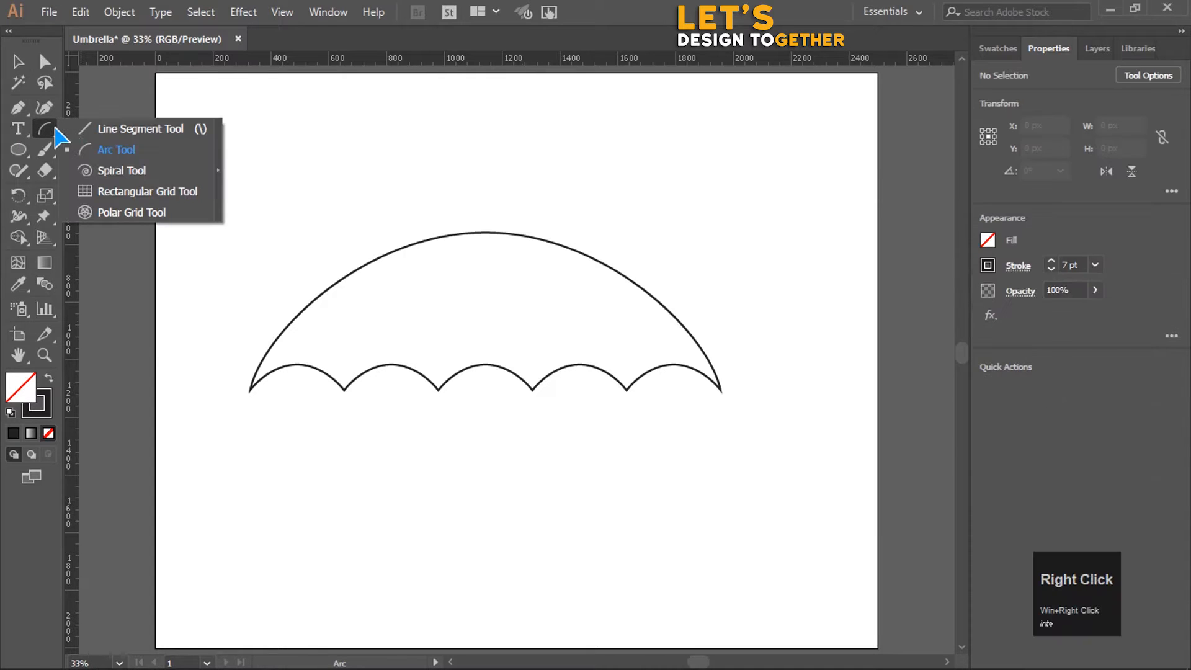
left_click(104, 129)
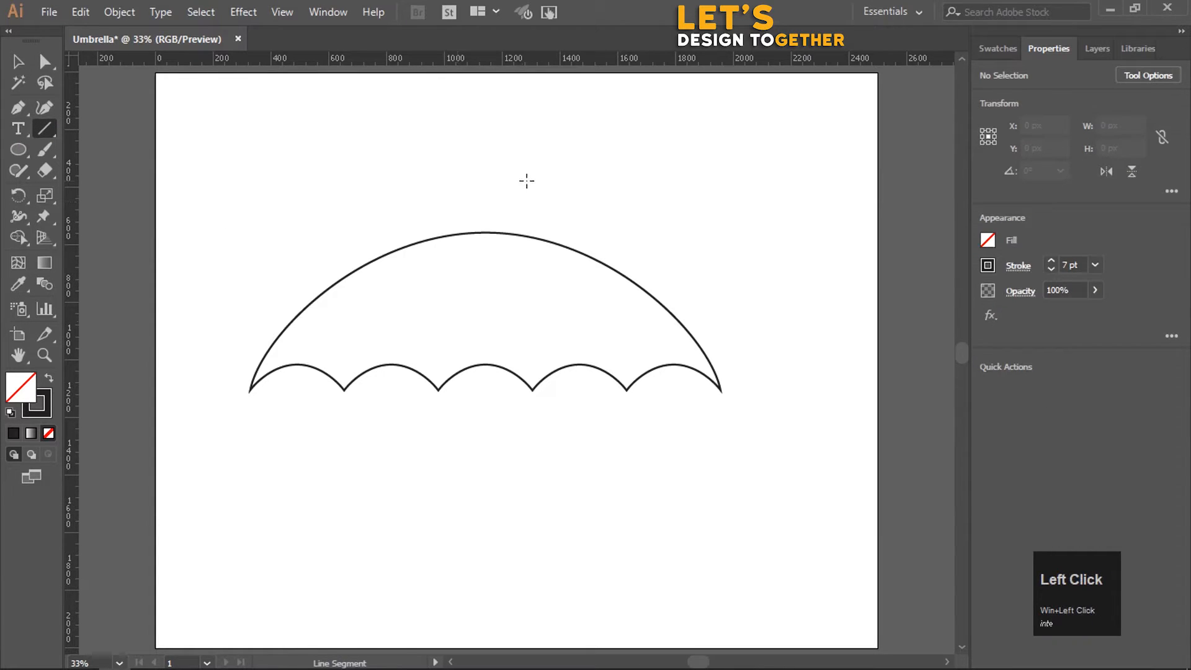
left_click_drag(483, 186, 476, 336)
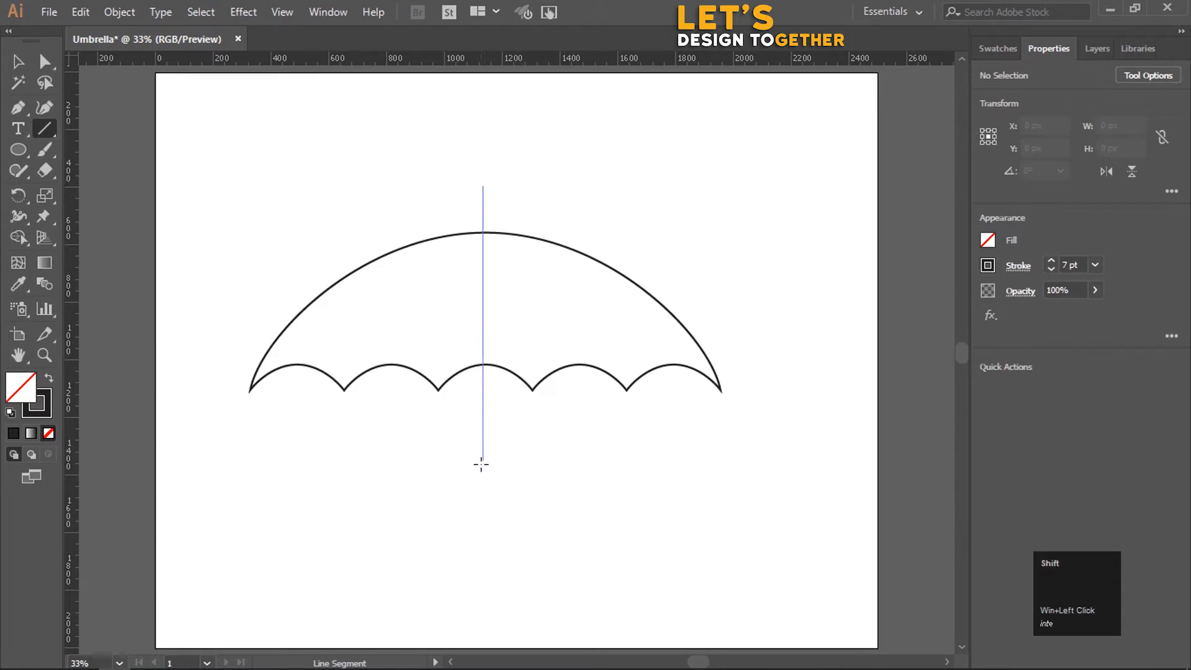
left_click_drag(482, 546, 483, 544)
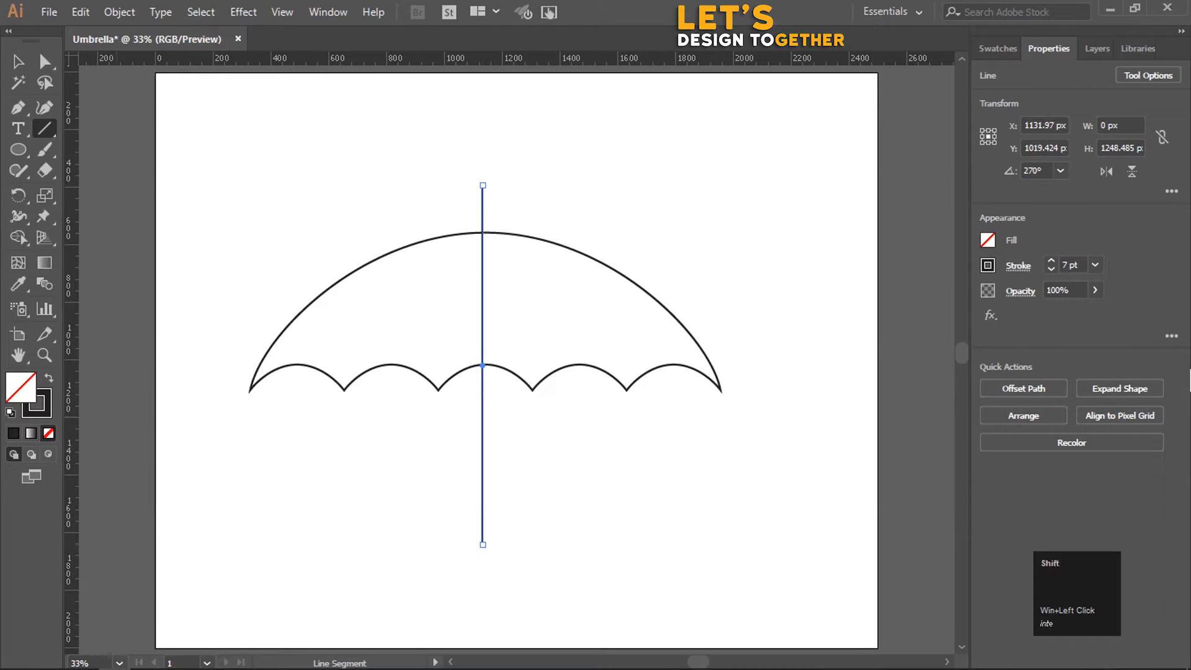
key("shift+Down")
key("shift+Down")
key("shift+Down")
Align the shaft and the canopy to each other by their horizontal centers, and deselect them
left_click(18, 62)
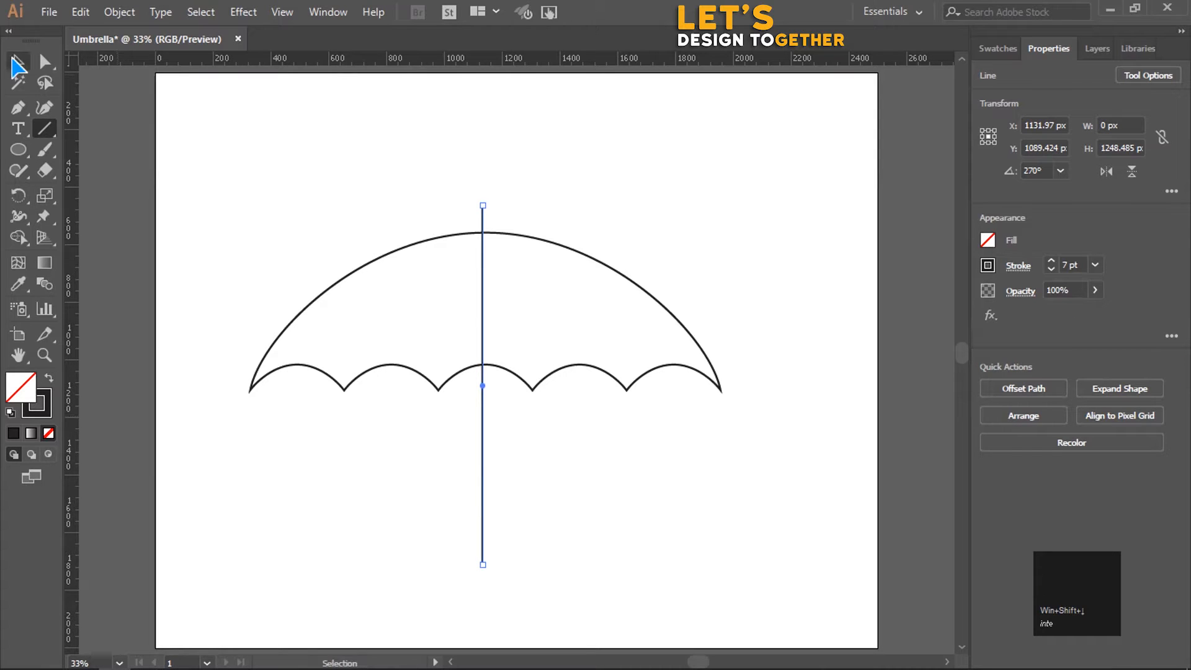
left_click(452, 206)
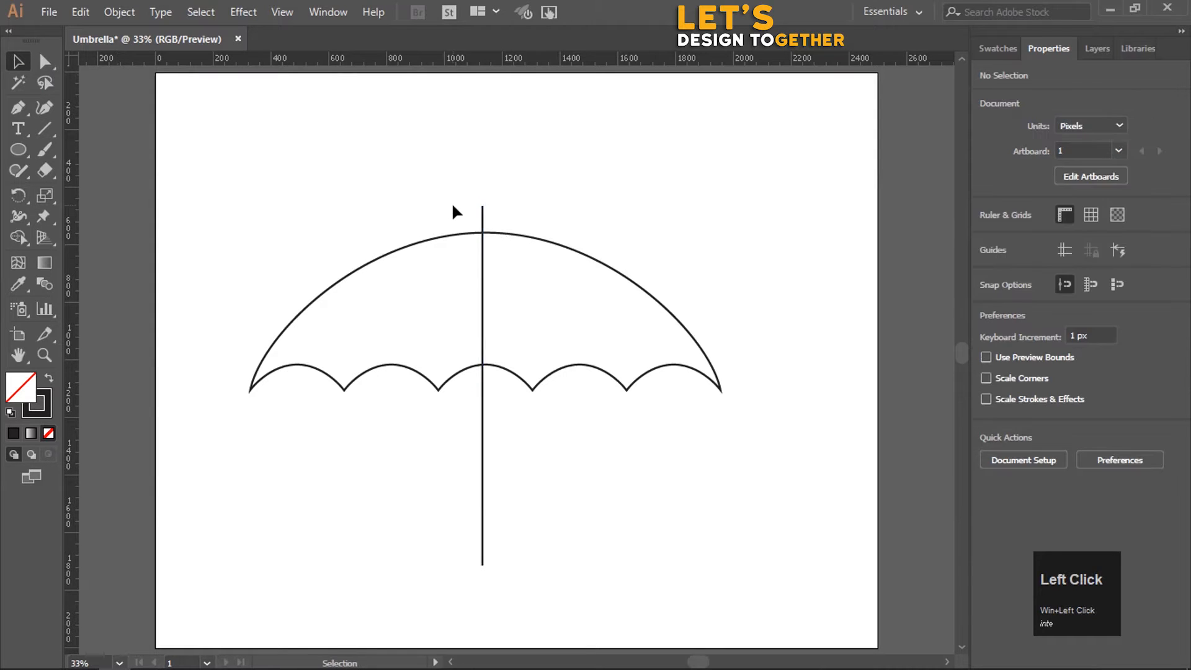
left_click_drag(422, 235, 586, 388)
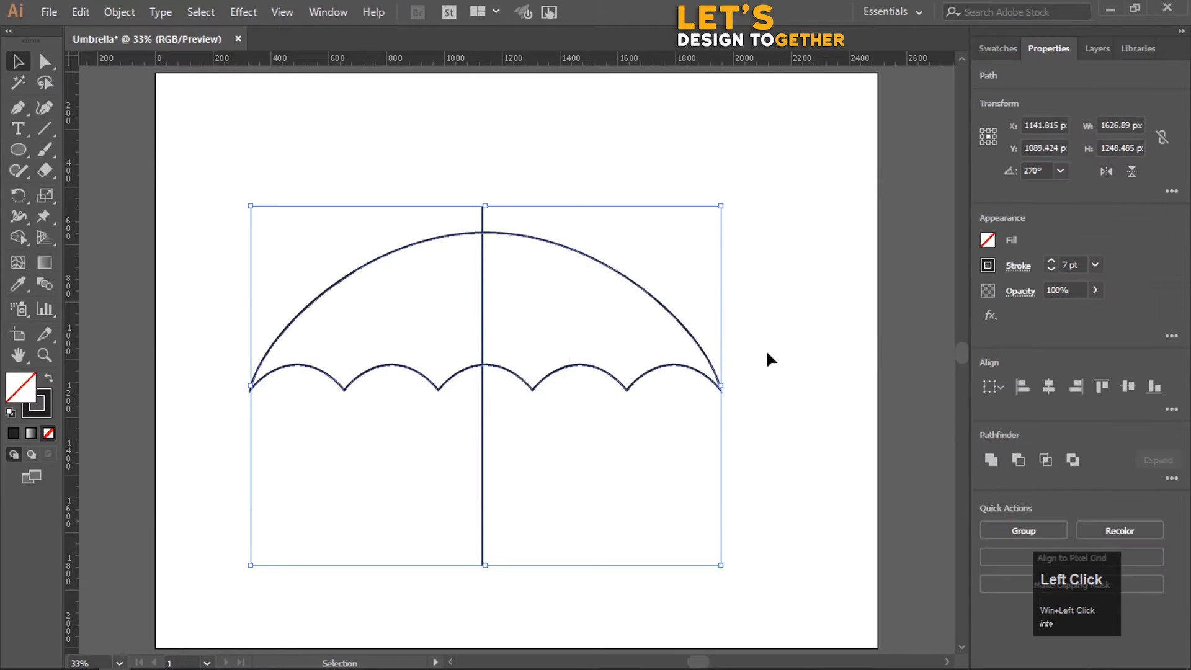
left_click(1049, 386)
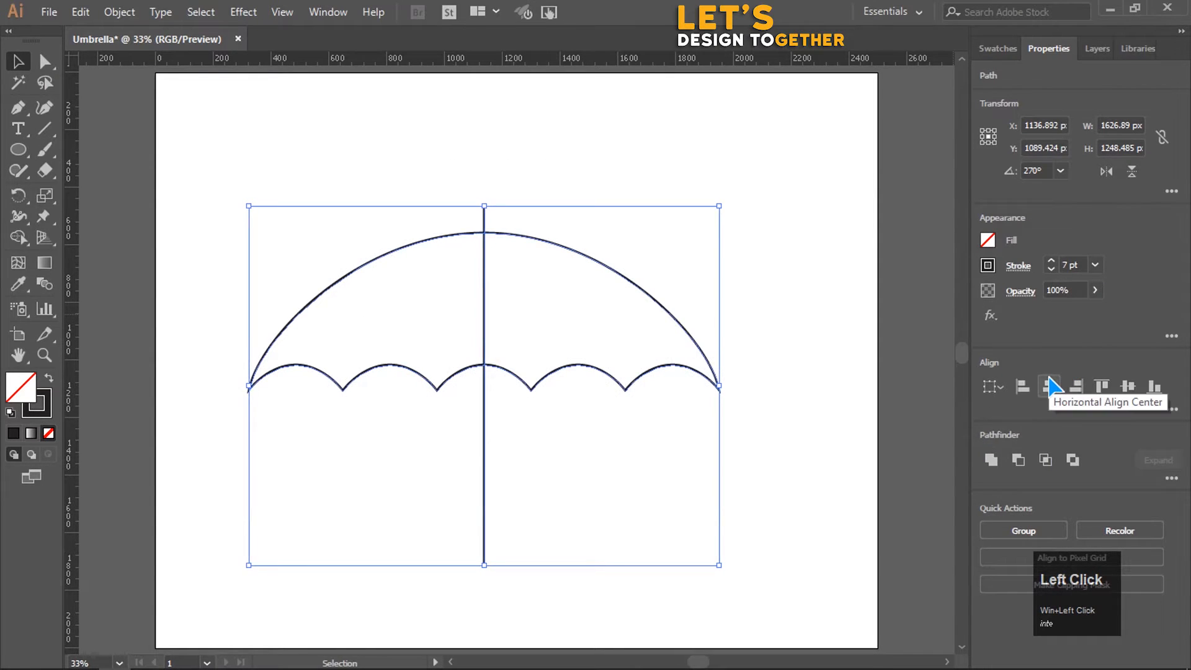
left_click(787, 384)
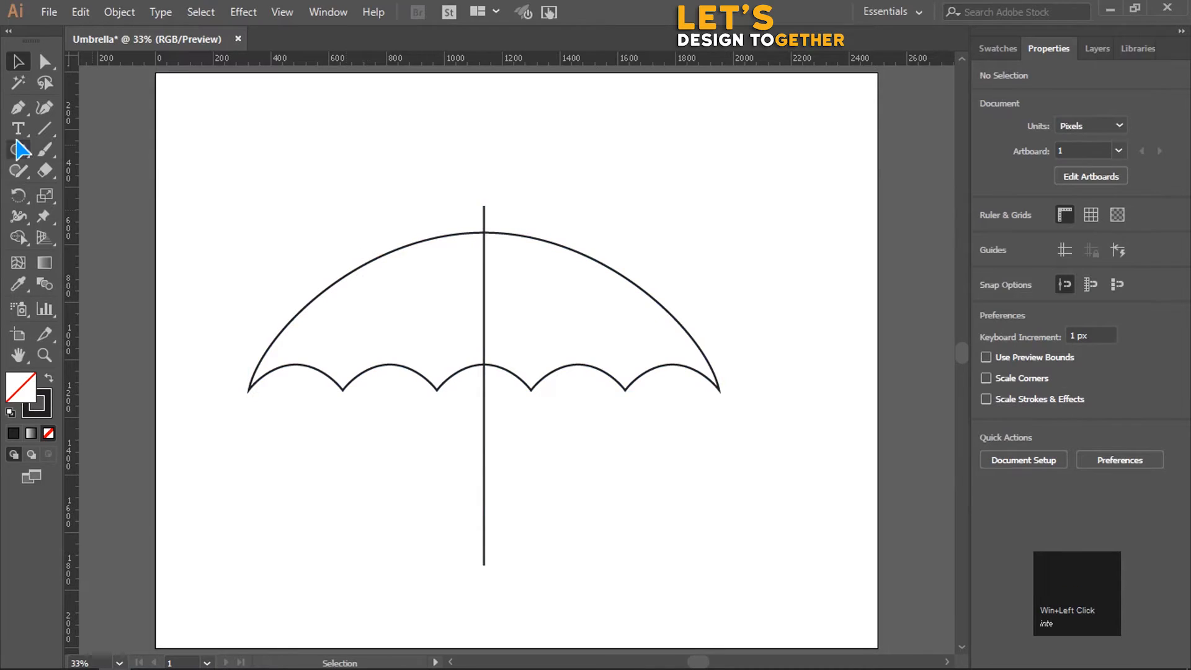
Draw two arcs from the left half's inner scallop corners to the dome's top, about 493 × 540 px and 163 × 548 px
left_click(44, 128)
right_click(44, 128)
left_click(114, 153)
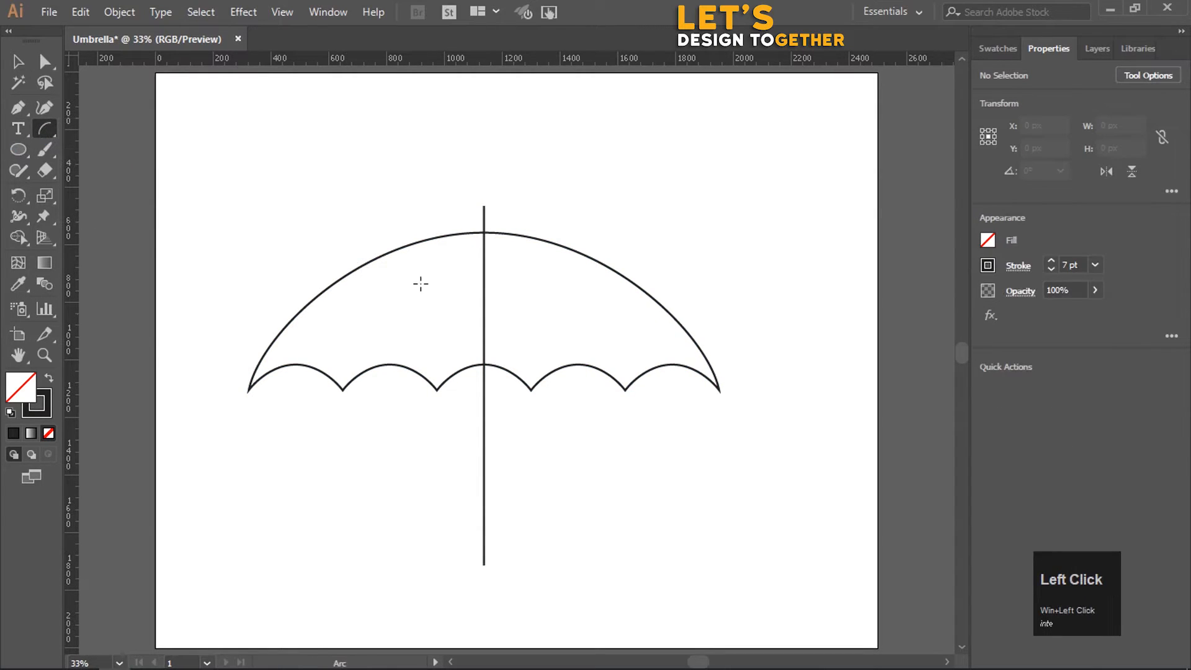
left_click_drag(342, 388, 484, 232)
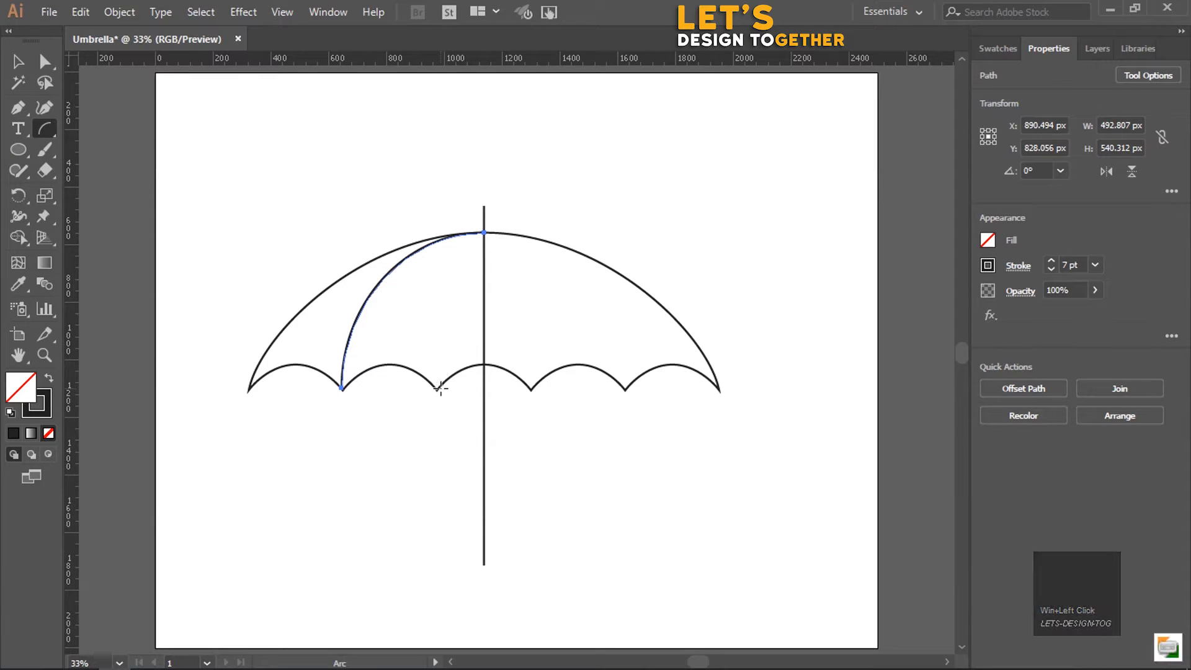
left_click_drag(436, 389, 484, 233)
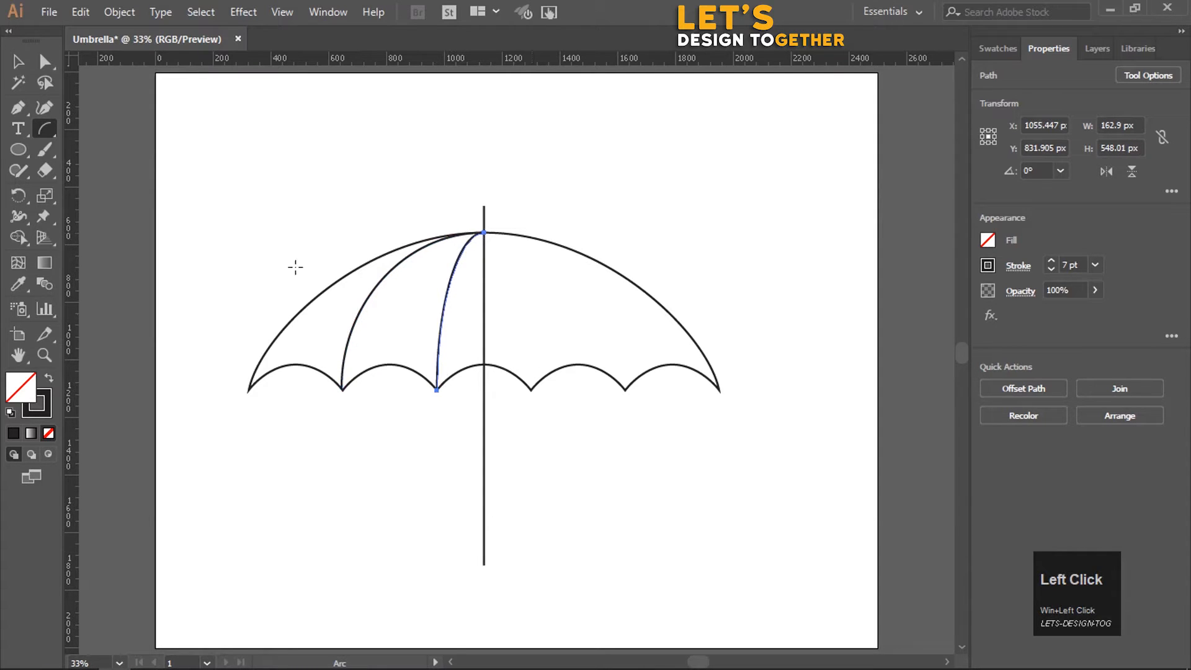
left_click(18, 61)
left_click(361, 451)
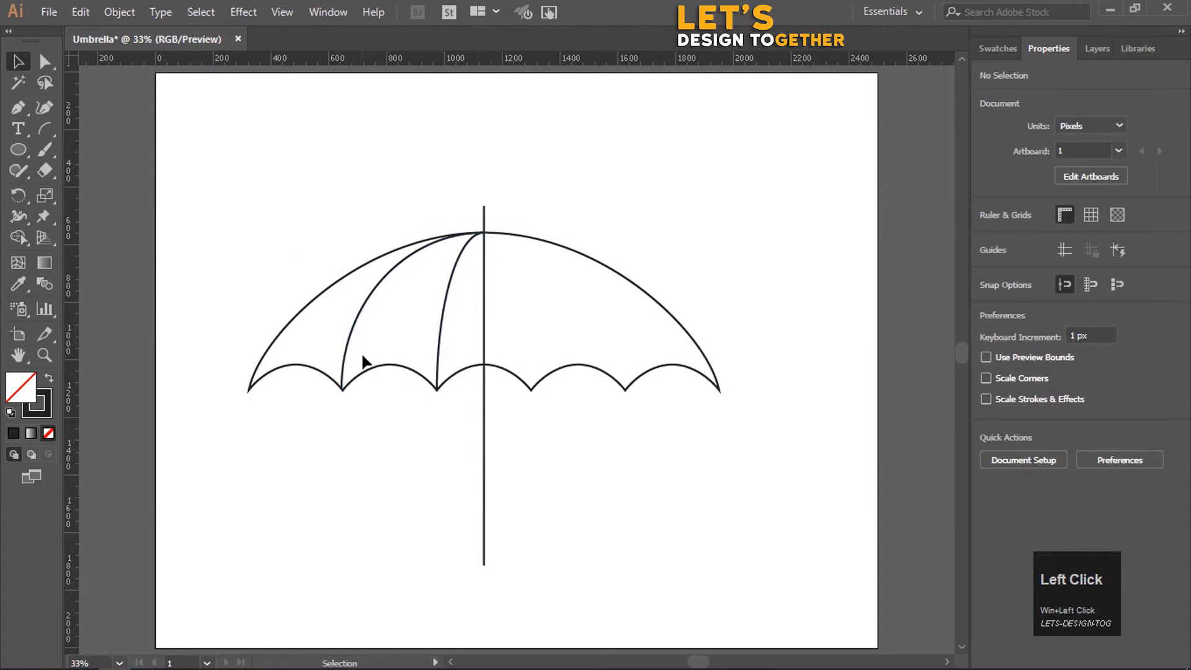
Copy the outer left rib in place, flip the copy horizontally, and move it to the matching outer scallop corner on the right half
left_click_drag(337, 318, 371, 332)
key("ctrl+c")
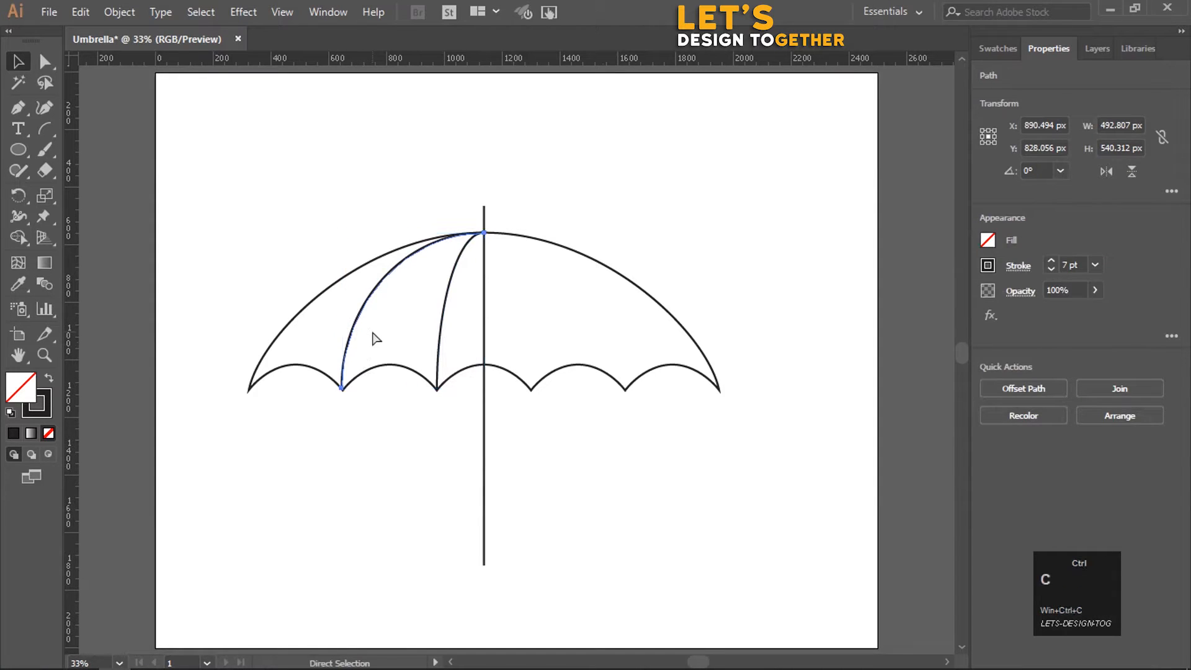
key("ctrl+f")
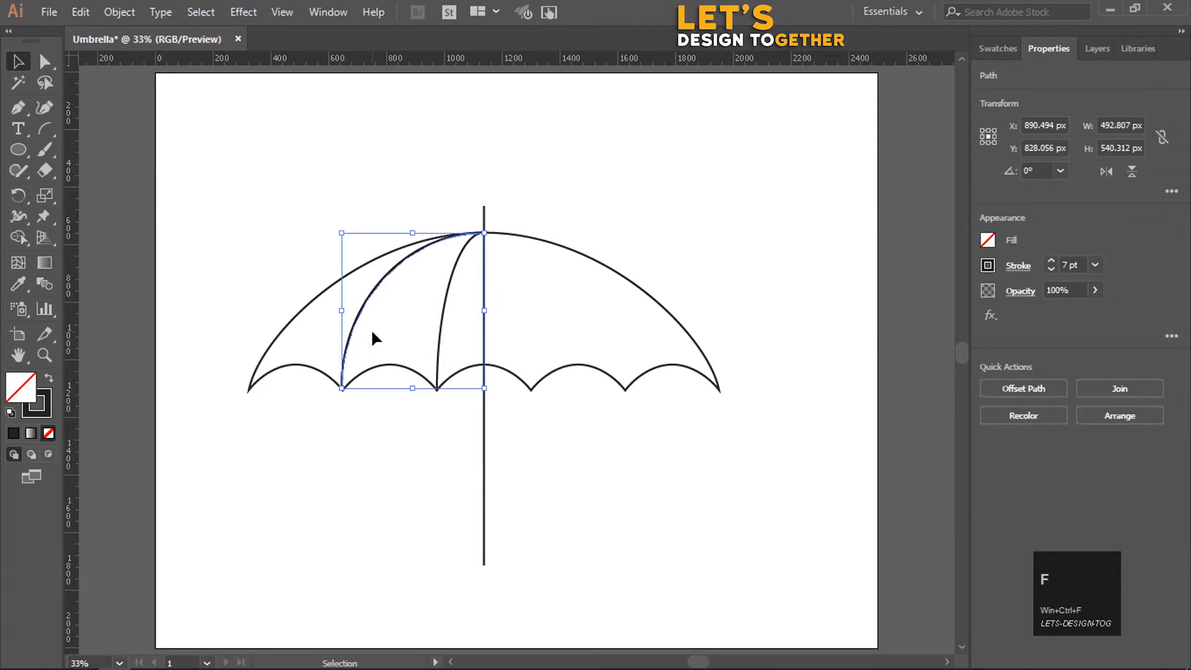
left_click(1113, 173)
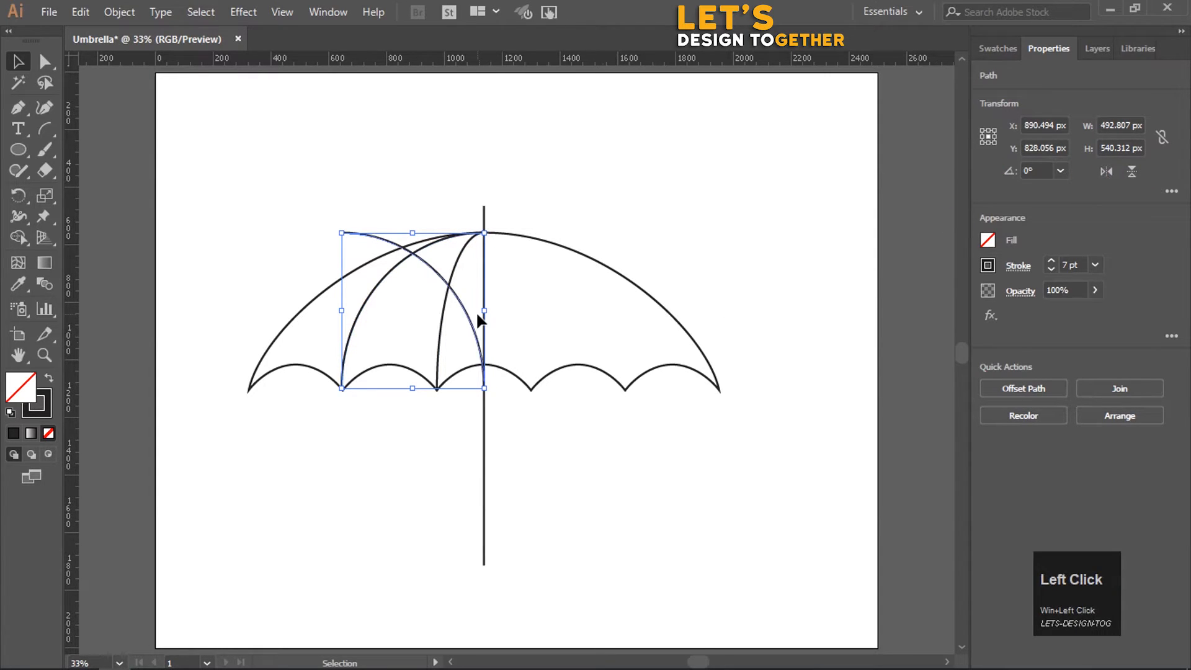
left_click(503, 338)
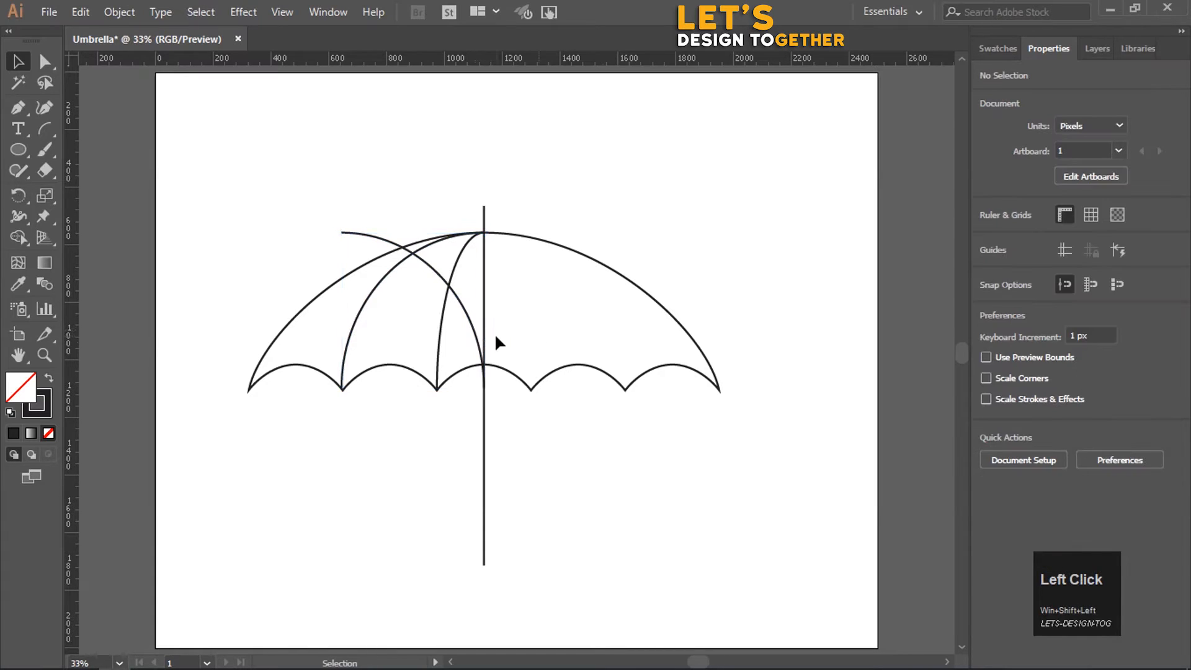
left_click(476, 337)
left_click(475, 335, "shift")
left_click(472, 326)
left_click_drag(472, 326, 616, 330)
key("Left")
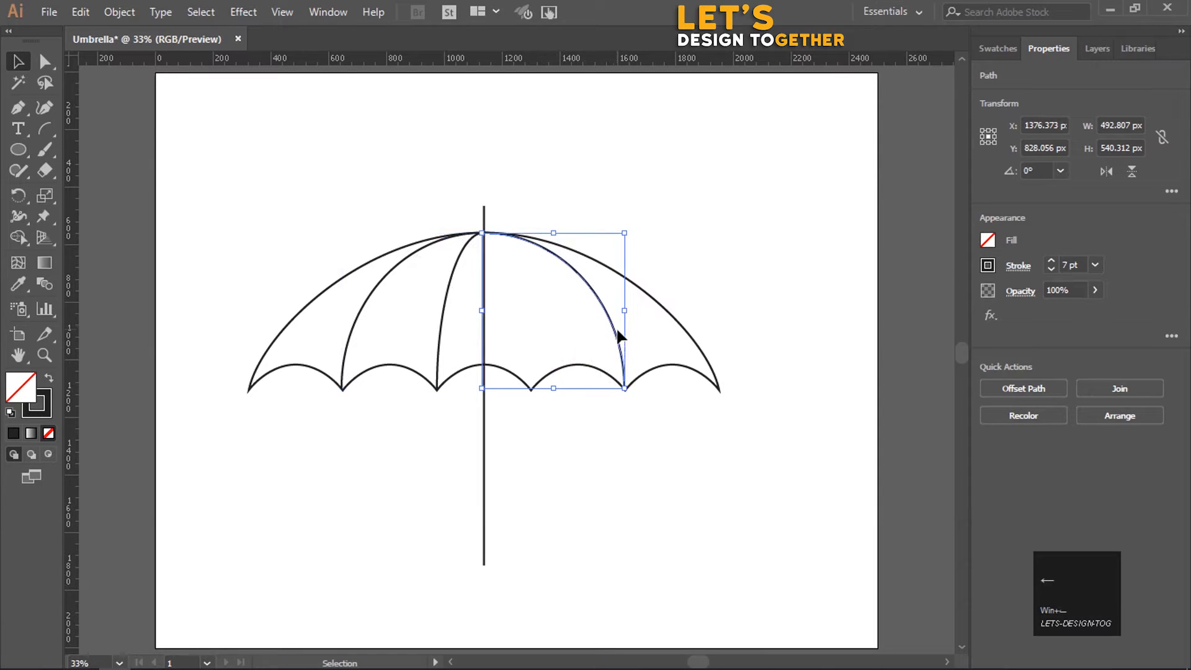
Duplicate the inner left rib in place, mirror the duplicate horizontally, and fit it between the dome's top and the right half's inner scallop corner
left_click(440, 325)
left_click(380, 314)
left_click_drag(413, 320, 469, 352)
key("ctrl+c")
key("v")
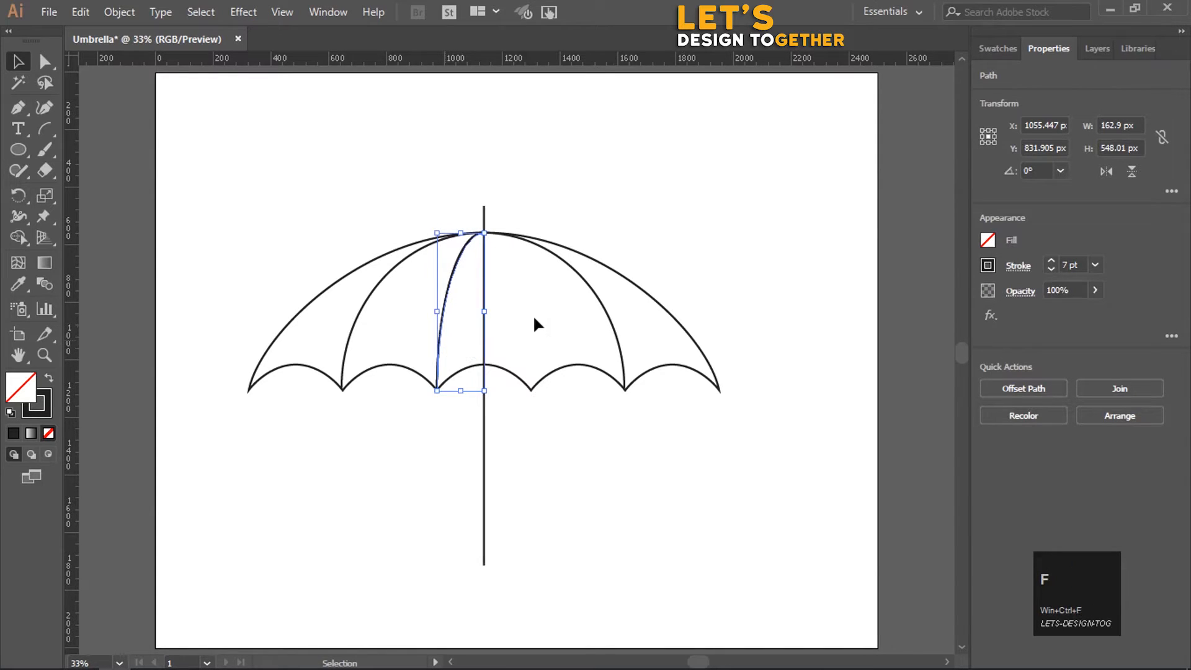
left_click(1106, 171)
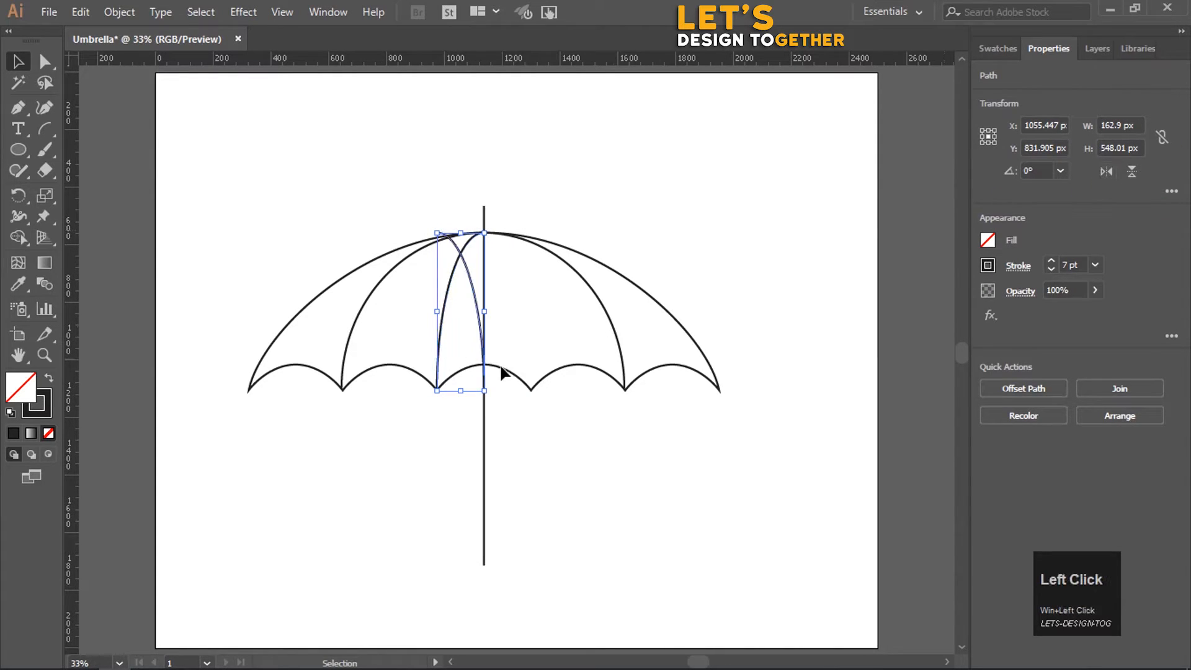
left_click_drag(480, 299, 519, 287)
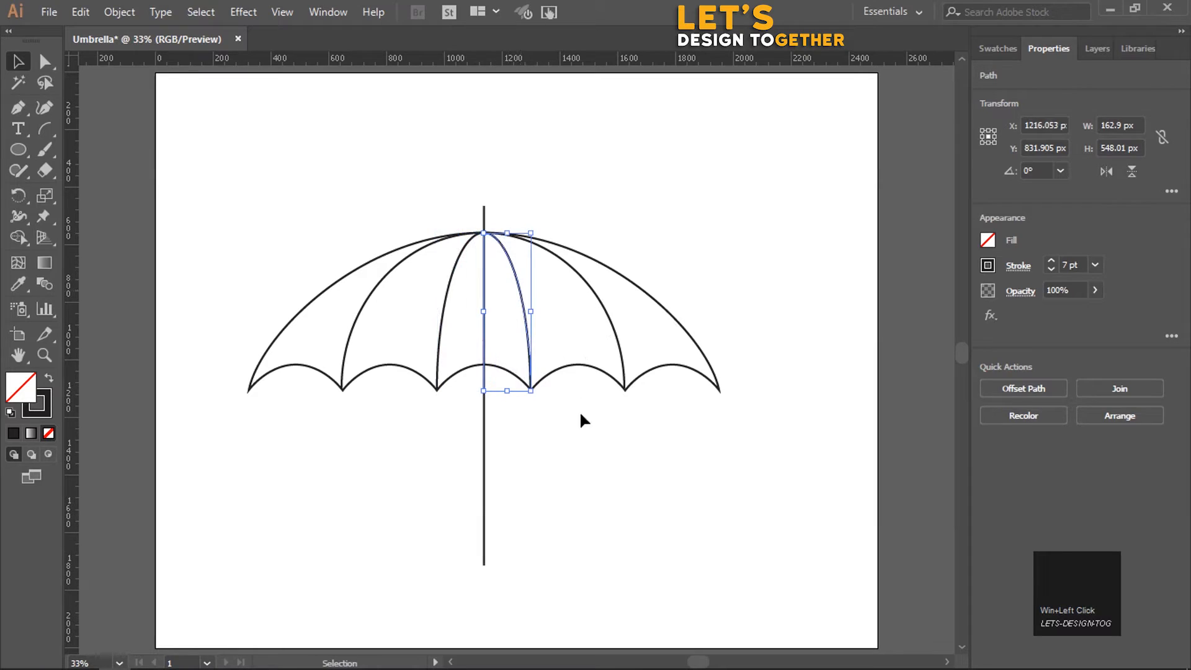
left_click(592, 425)
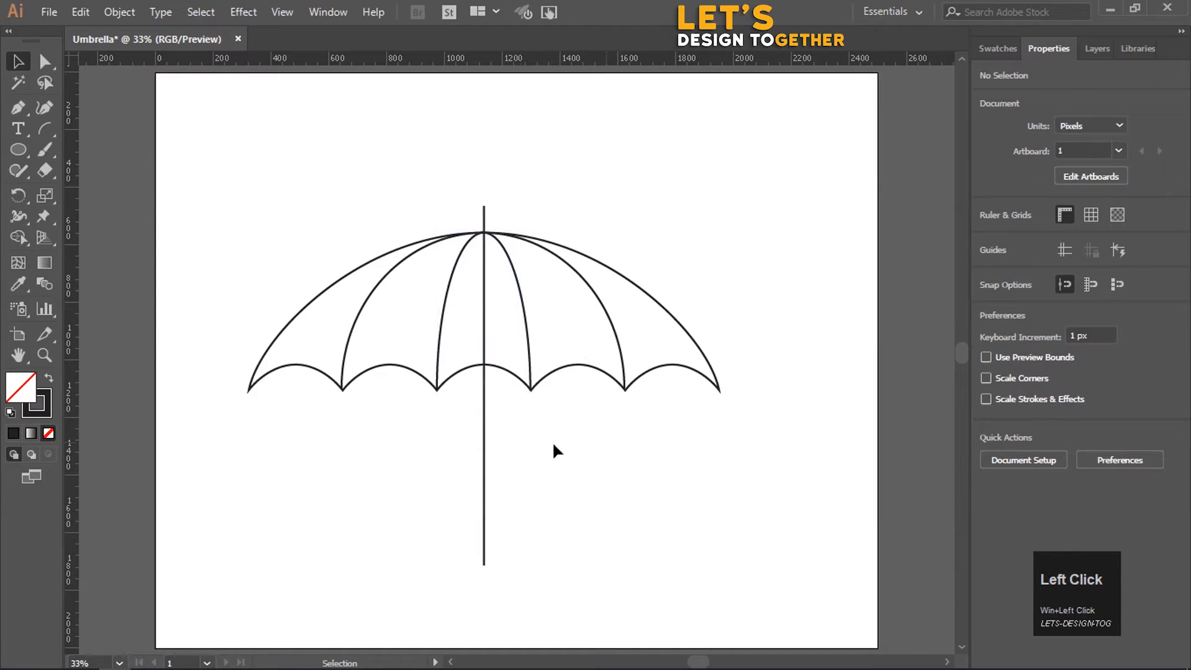
Group the canopy, the four ribs and the shaft into one object, and deselect it
scroll(500, 457, "down", 1)
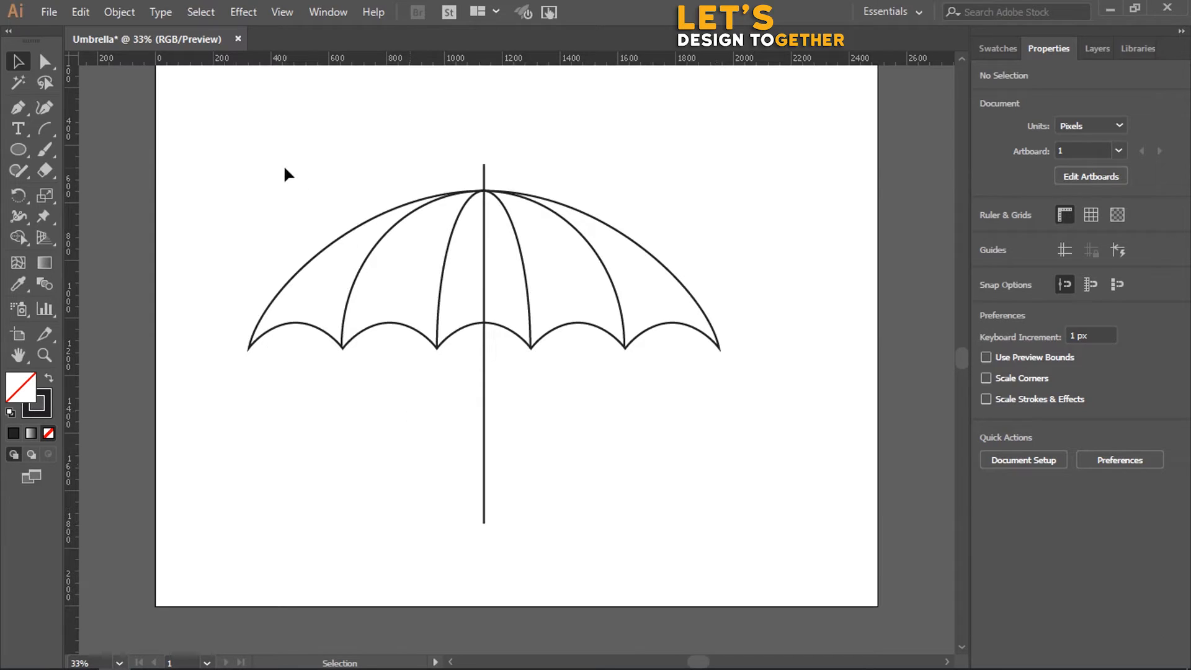
left_click_drag(271, 150, 763, 518)
right_click(537, 308)
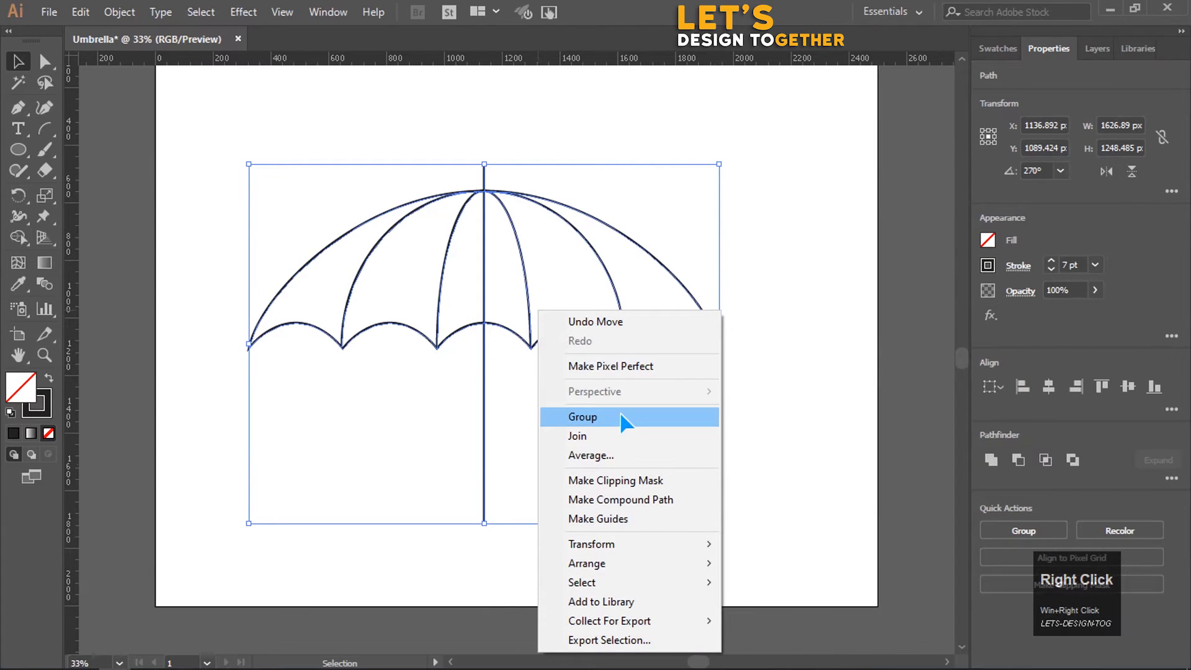
left_click(620, 417)
left_click(603, 409)
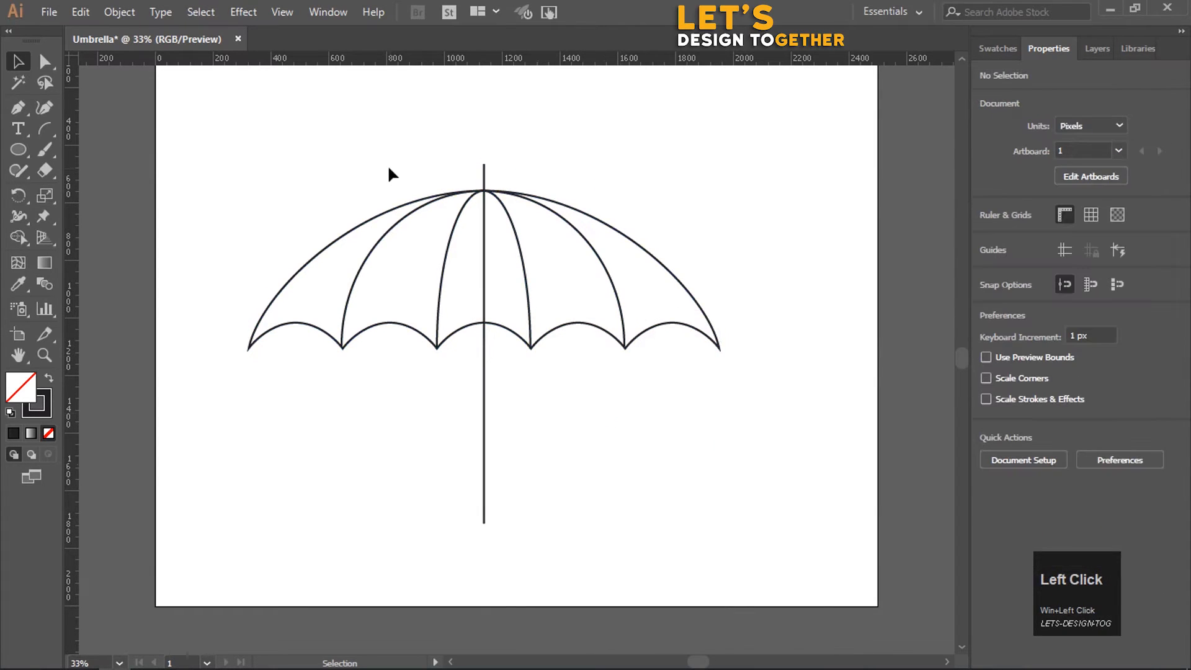
Lock the umbrella outline group so it cannot be selected
left_click_drag(324, 143, 761, 457)
left_click(120, 12)
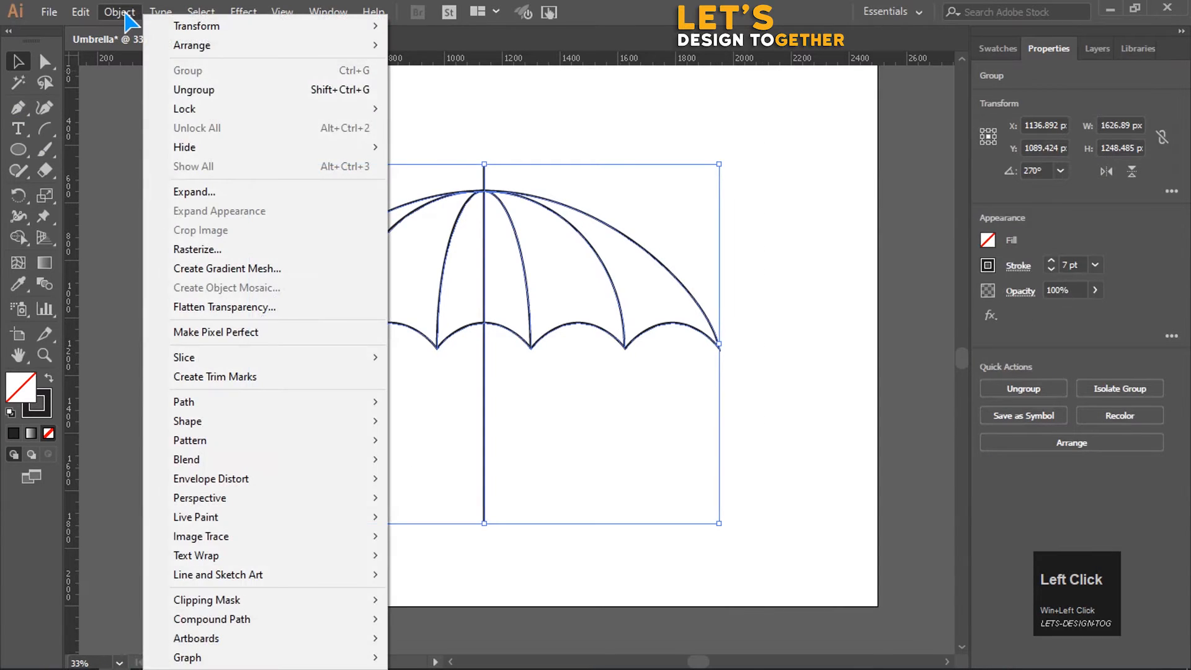
mouse_move(251, 107)
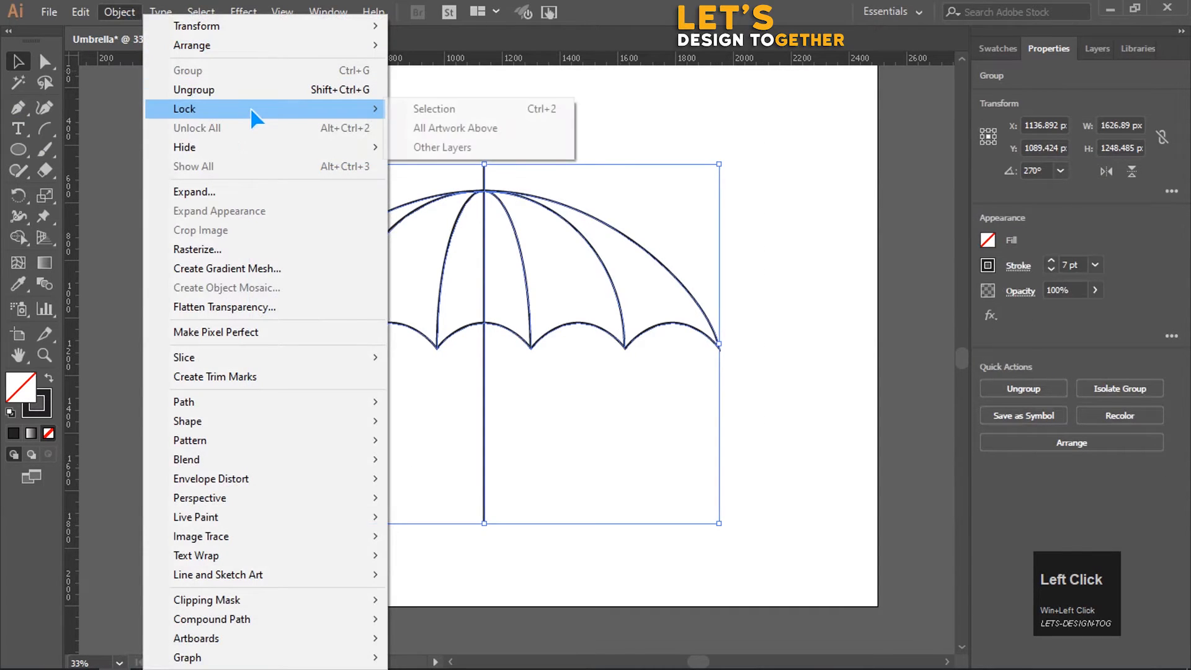
left_click(499, 108)
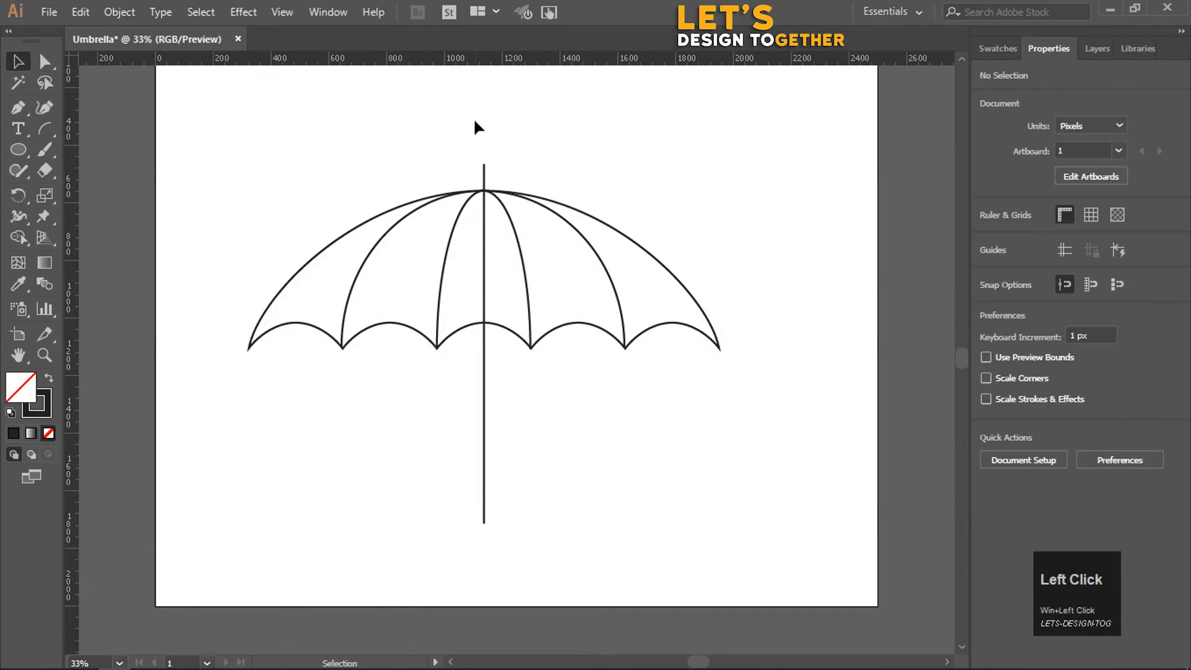
left_click_drag(342, 114, 622, 391)
Trace the canopy's leftmost panel as a closed Pen path with two curved sides meeting near the dome's top and a straight lower edge
left_click(20, 109)
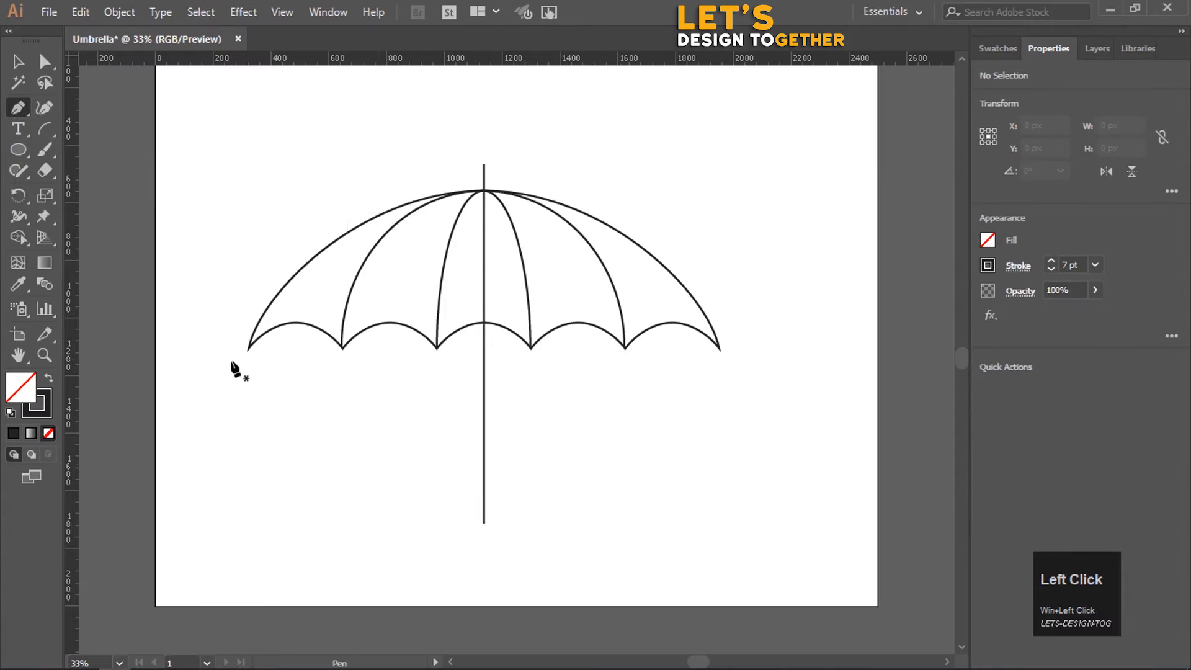
left_click(249, 347)
left_click_drag(465, 191, 643, 162)
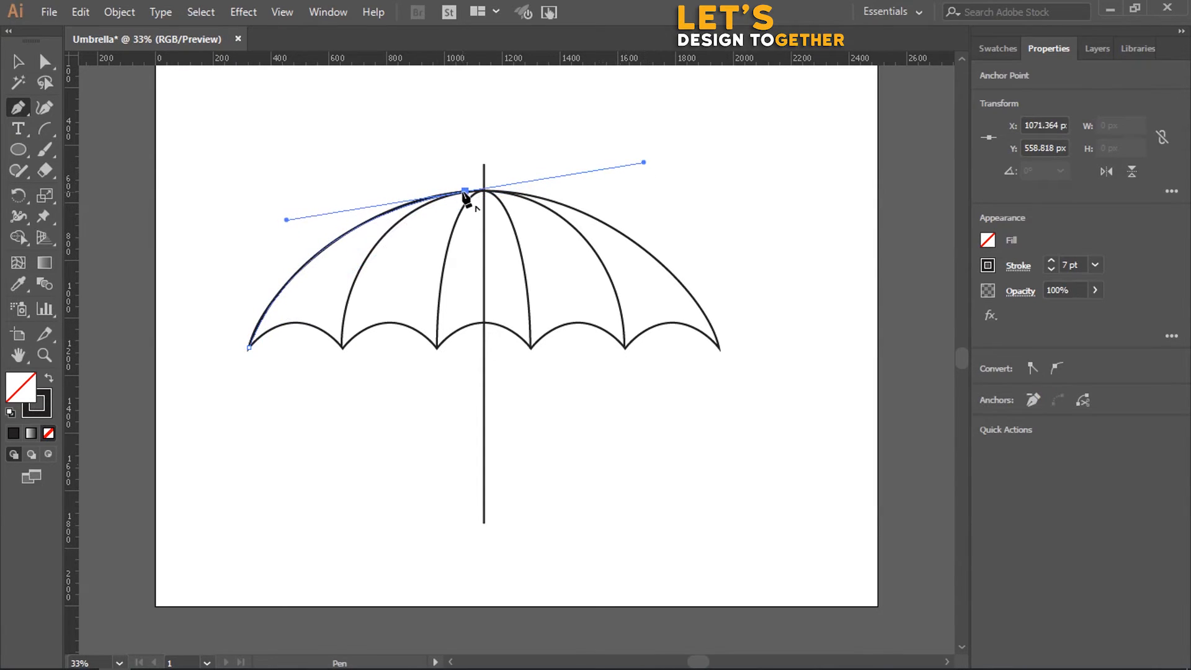
left_click(464, 191)
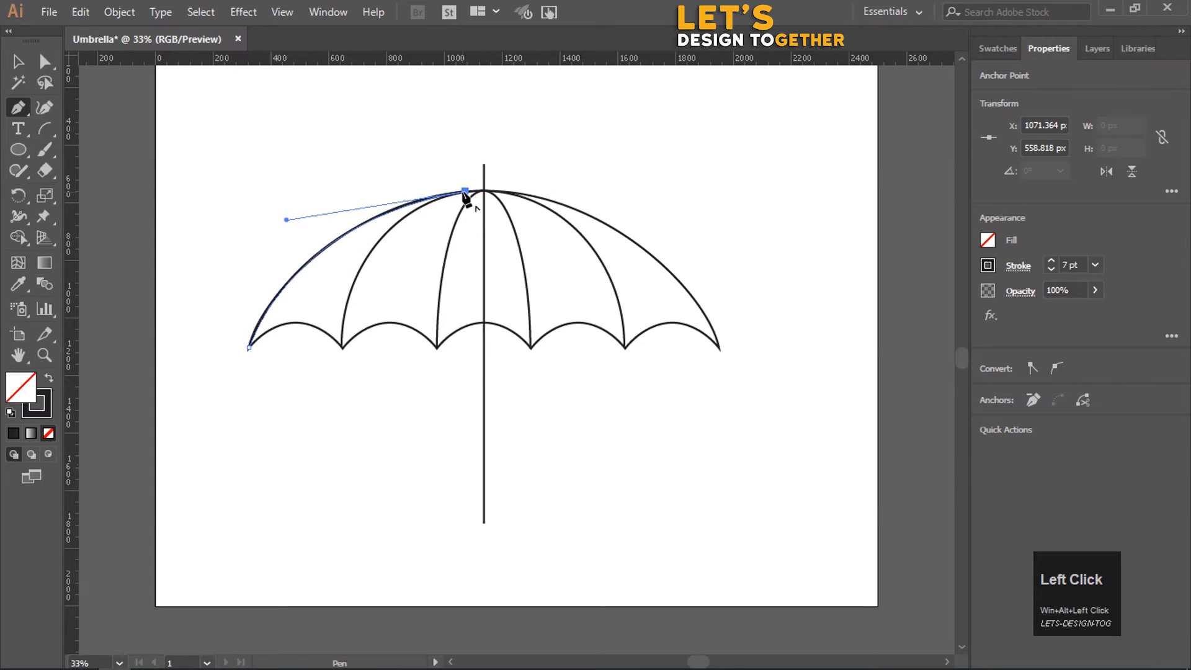
left_click_drag(340, 351, 322, 506)
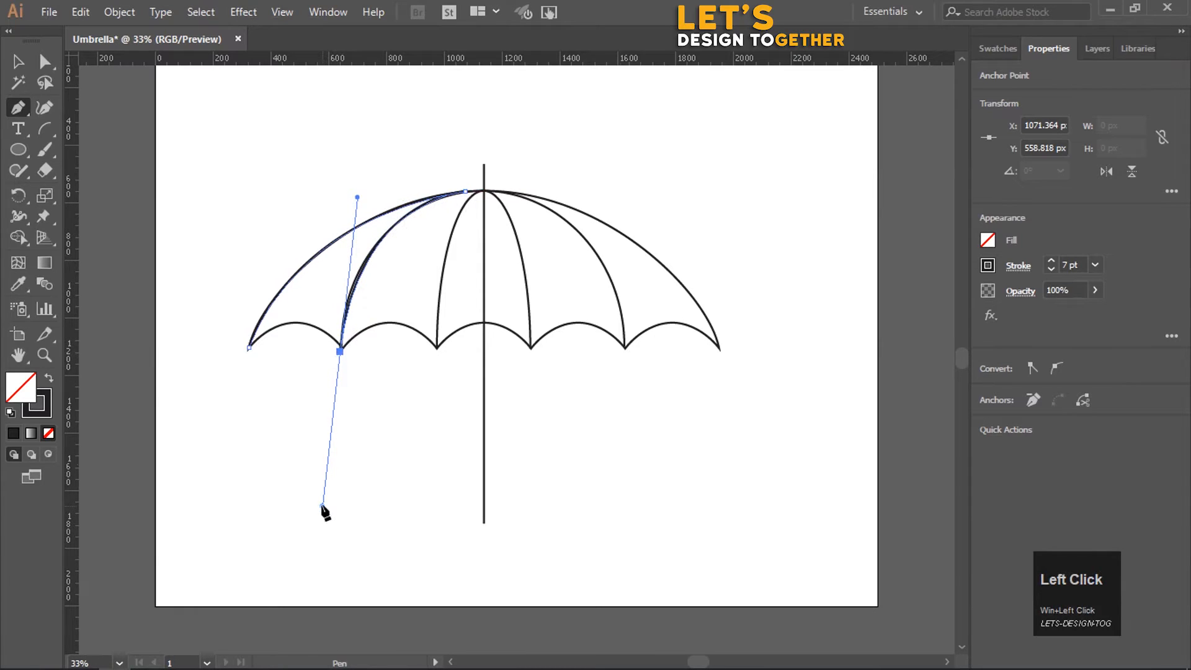
left_click(340, 352)
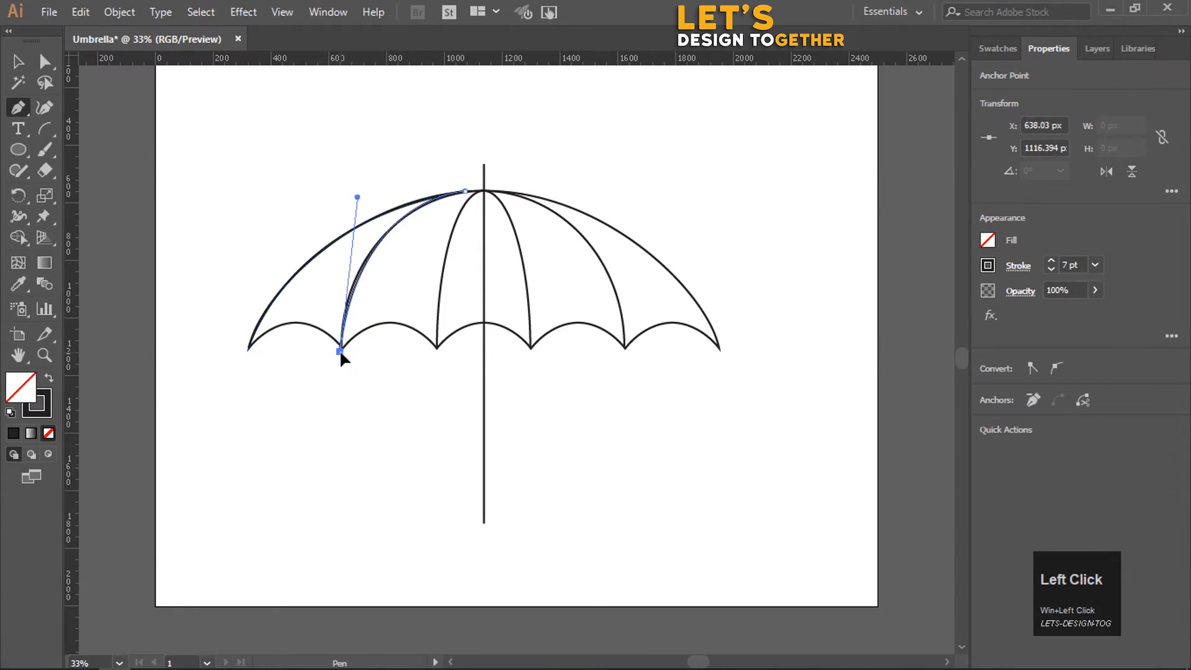
left_click(250, 348)
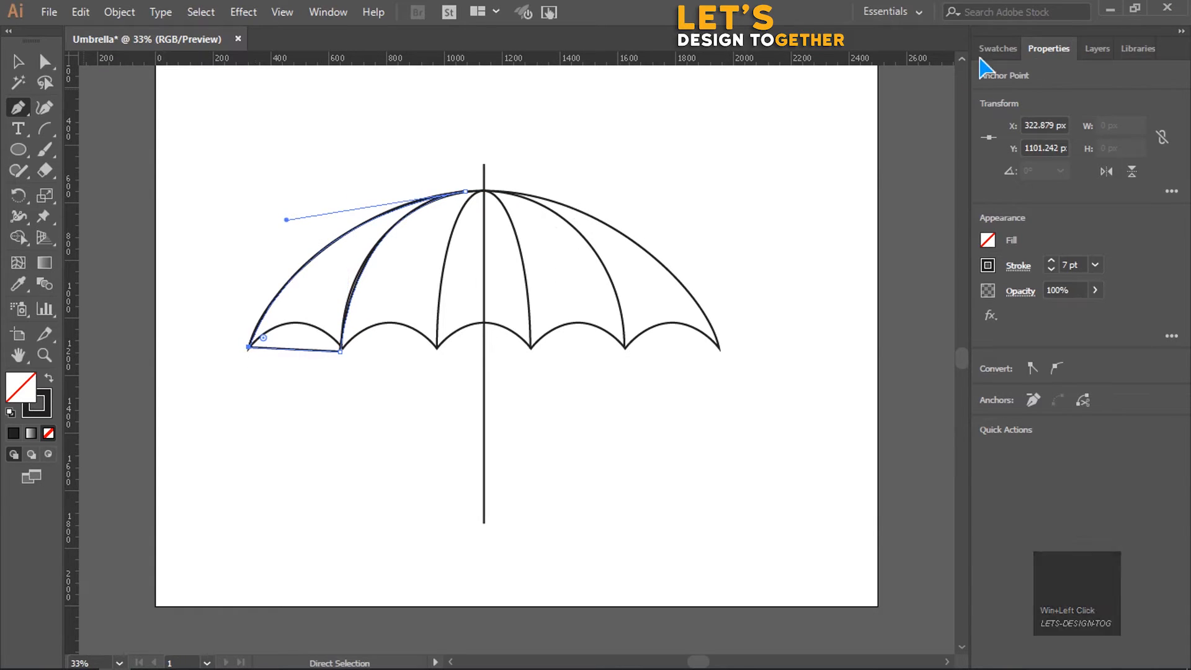
Fill the traced leftmost panel with the blue C=70 M=15 Y=0 K=0 swatch and remove its stroke
left_click(997, 49)
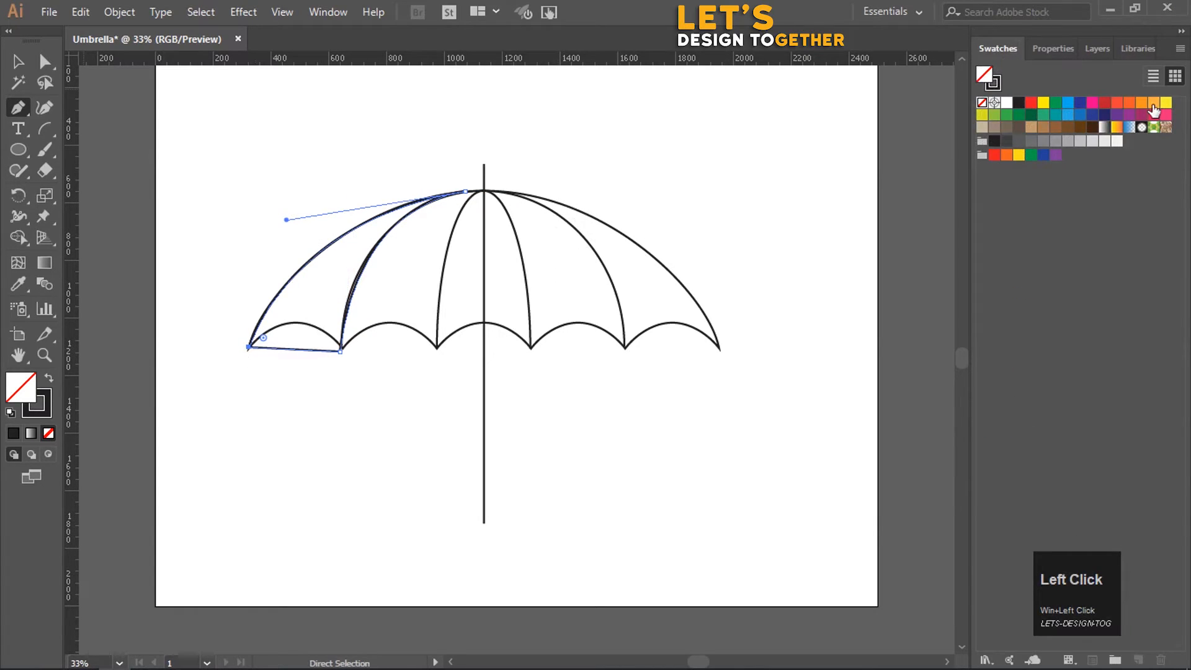
left_click(1068, 115)
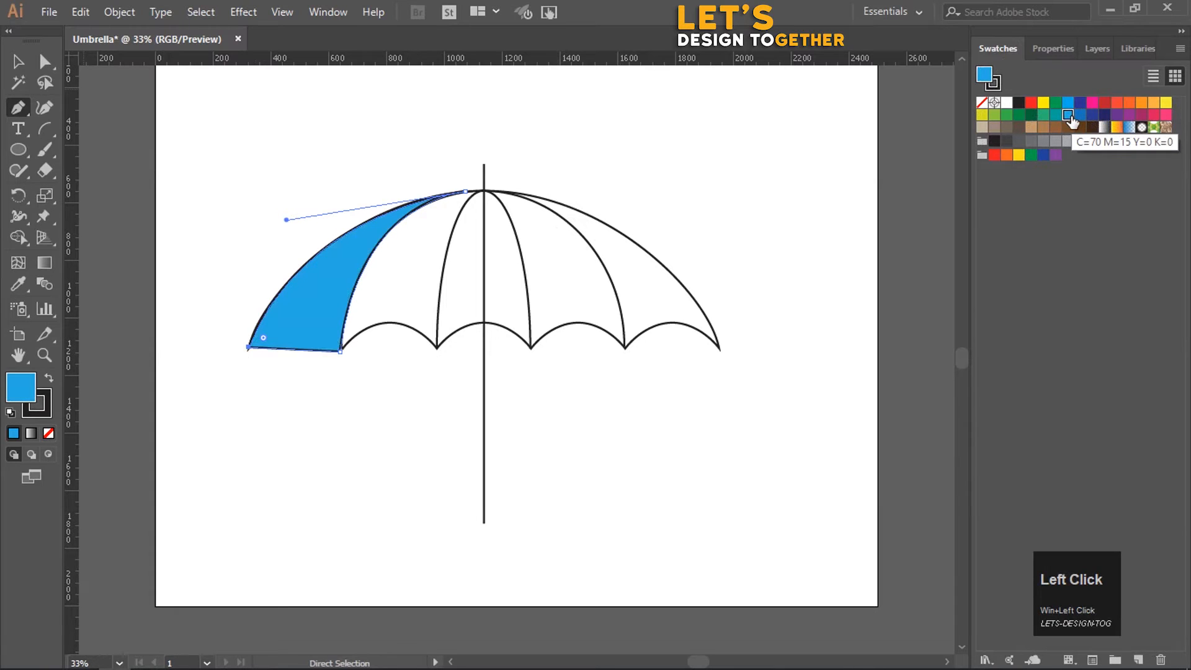
left_click(18, 60)
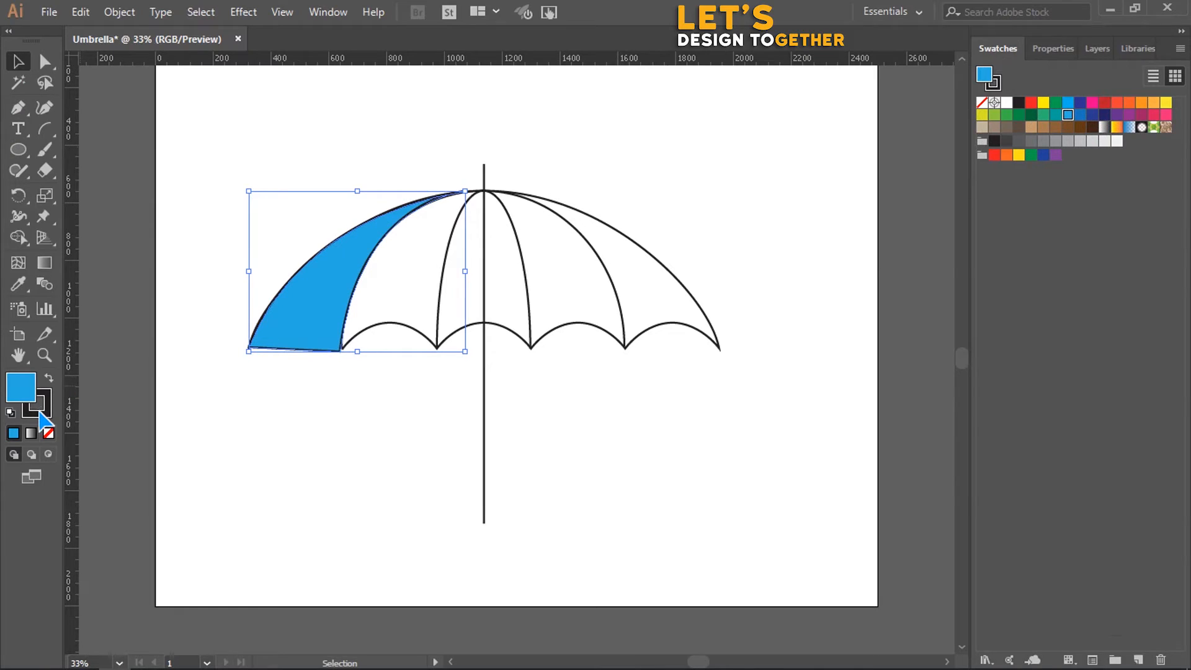
left_click(38, 412)
left_click(48, 433)
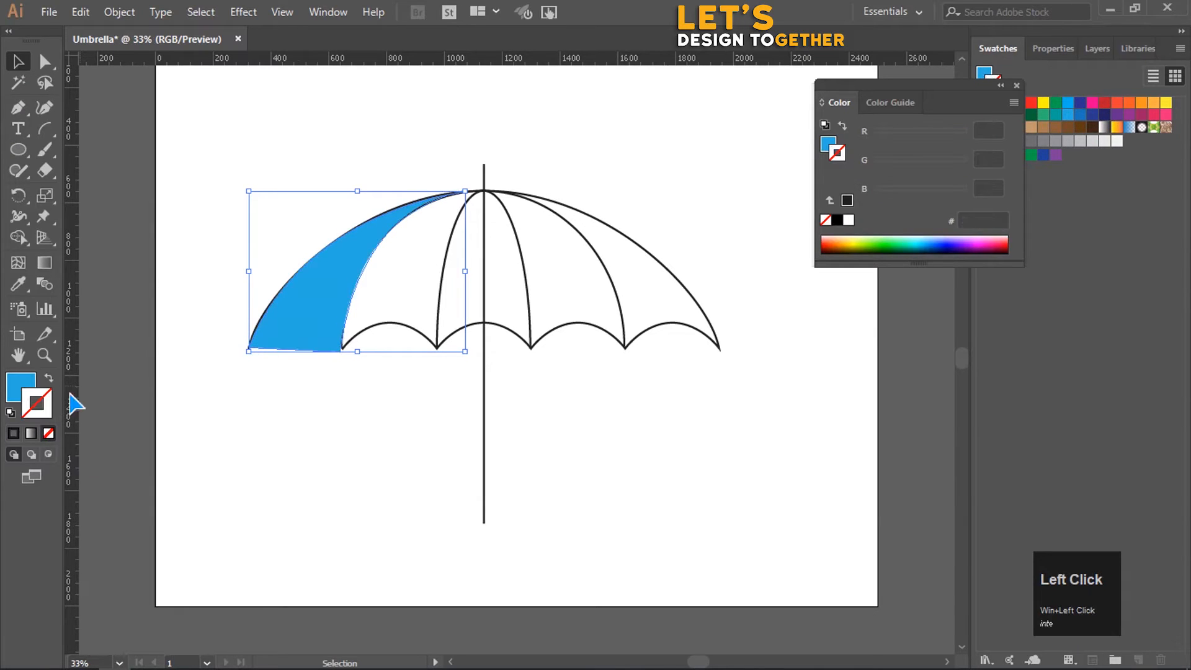
left_click(279, 404)
Duplicate the blue leftmost panel in place
left_click(308, 310)
key("ctrl")
key("ctrl+c")
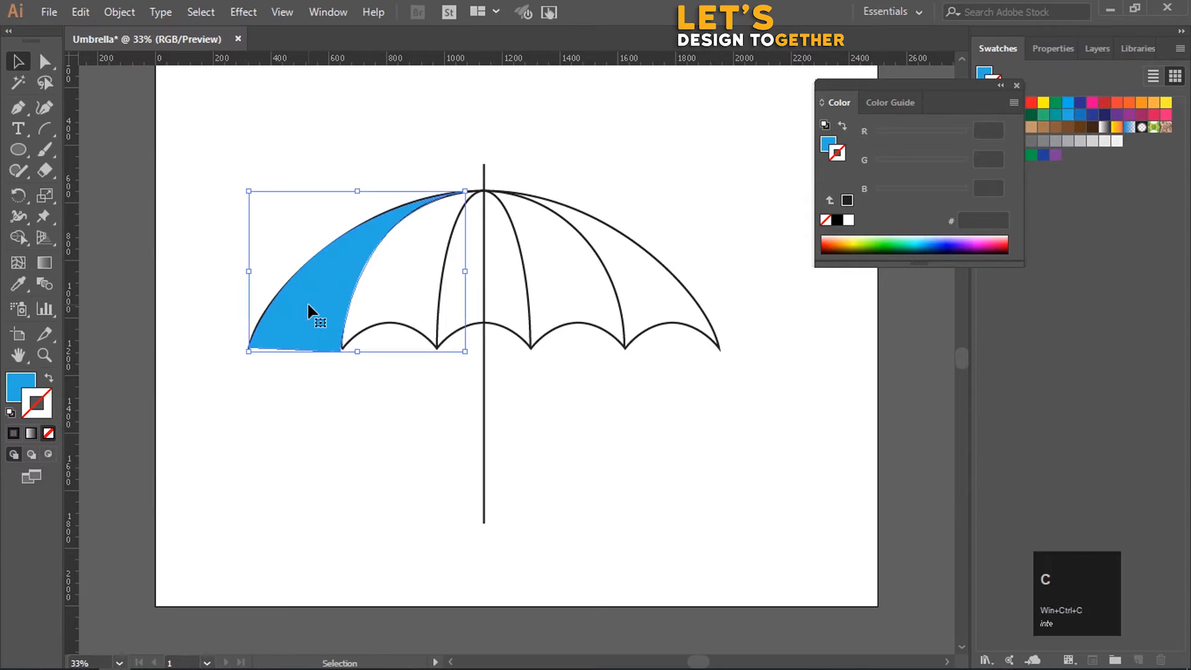
key("ctrl")
key("ctrl+f")
Rotate the copied panel slightly counterclockwise, offset it down and inward, and widen it toward the canopy's outer edge
left_click_drag(242, 358, 266, 372)
left_click_drag(301, 312, 314, 324)
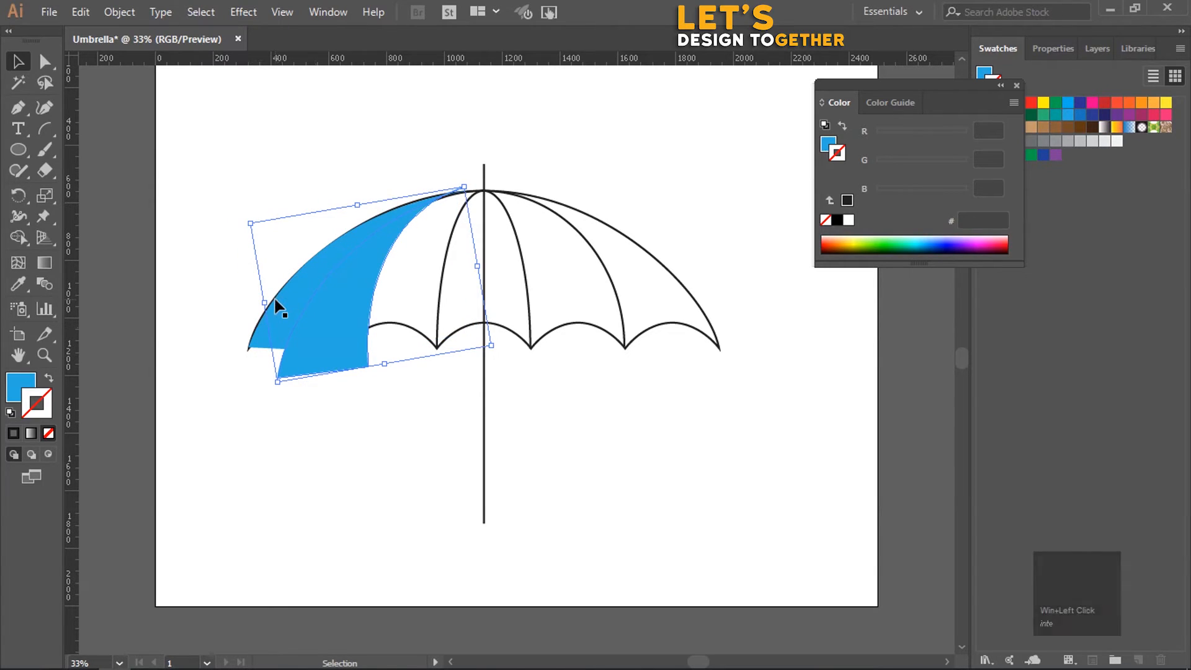
left_click_drag(266, 305, 247, 306)
left_click(407, 118)
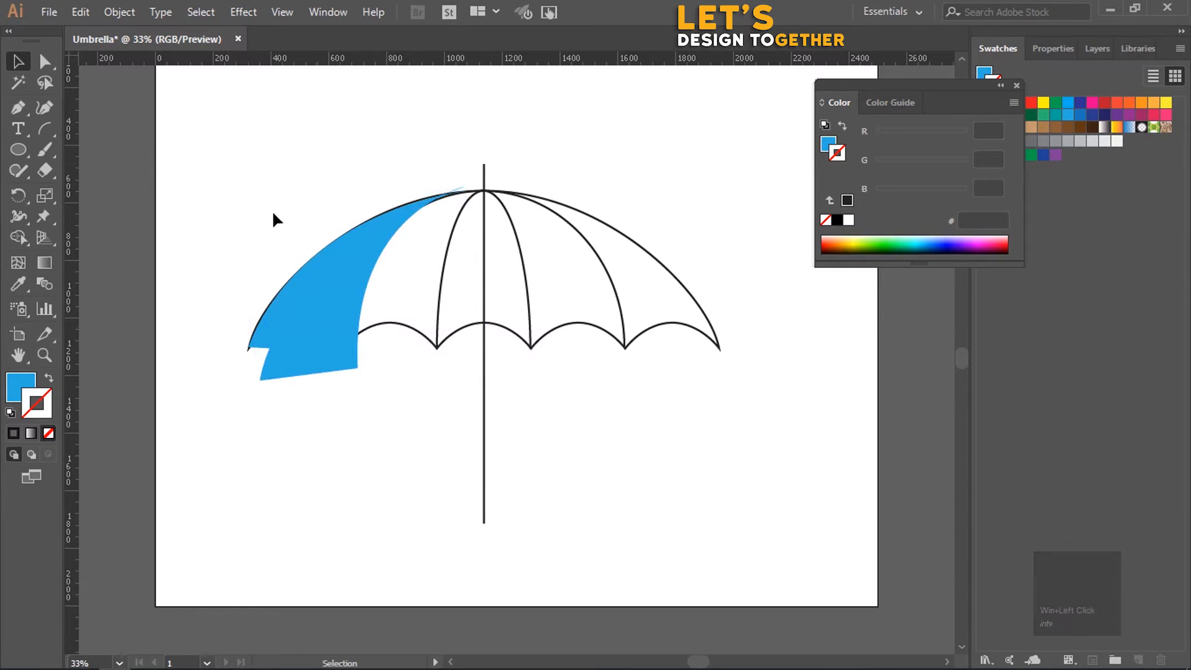
Unlock all locked objects and clear the selection
left_click(119, 11)
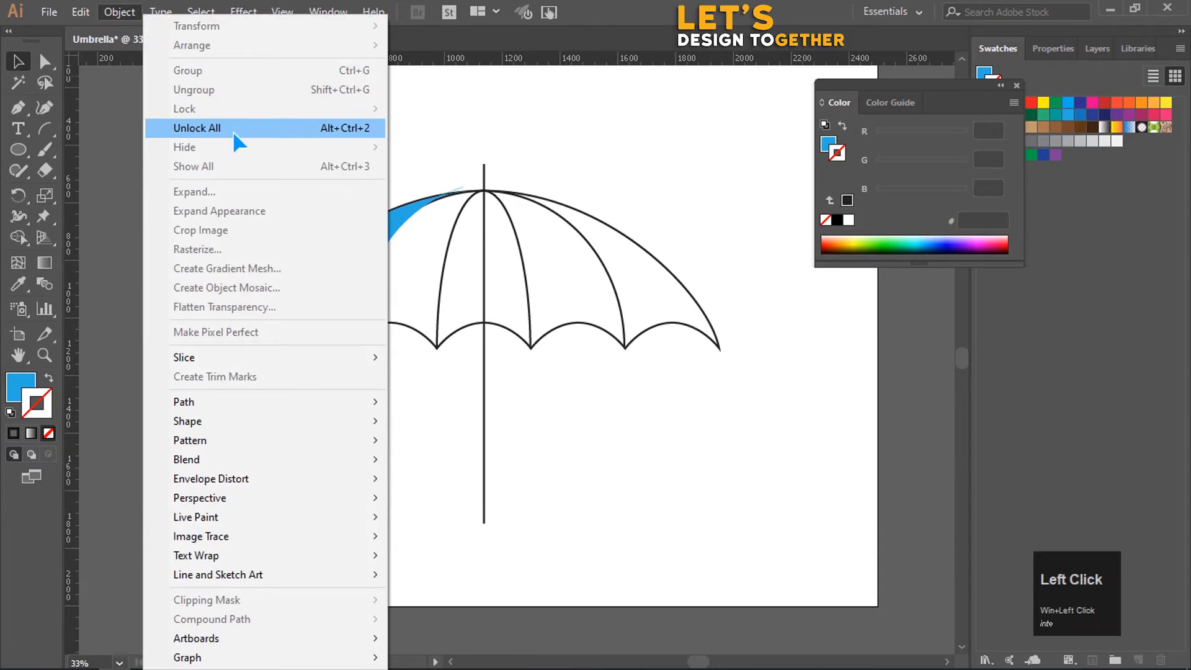
left_click(233, 132)
left_click(296, 169)
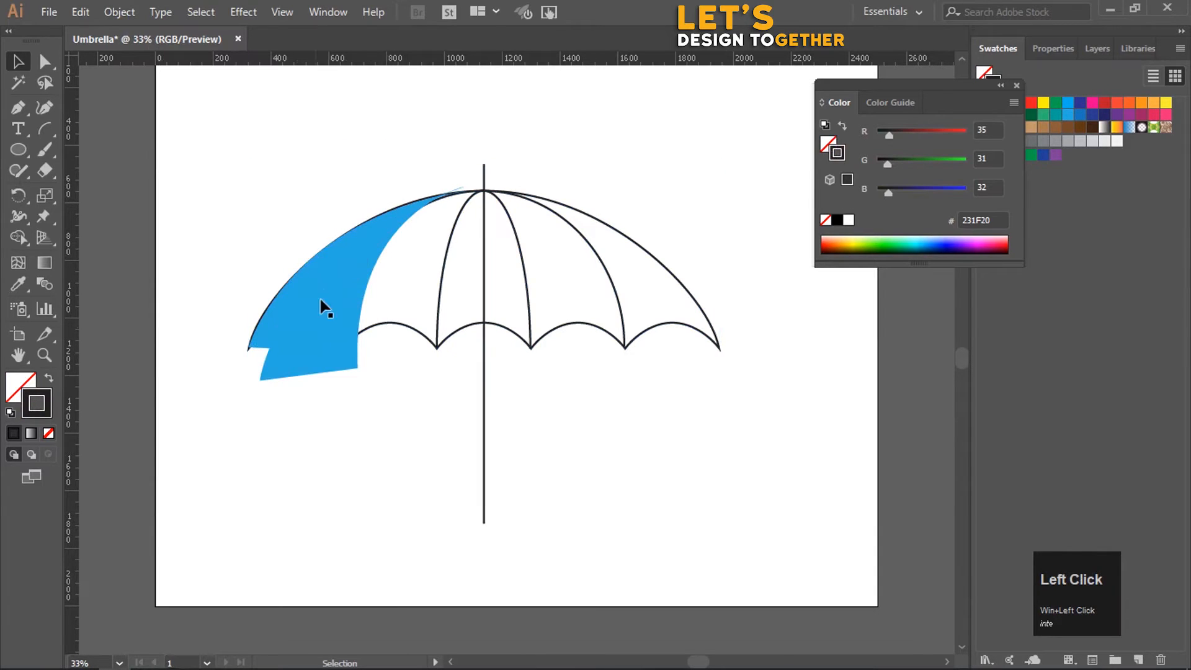
Remove the rotated copy's overhangs below the panel's lower edge and near the dome's top with the Shape Builder
left_click(327, 306)
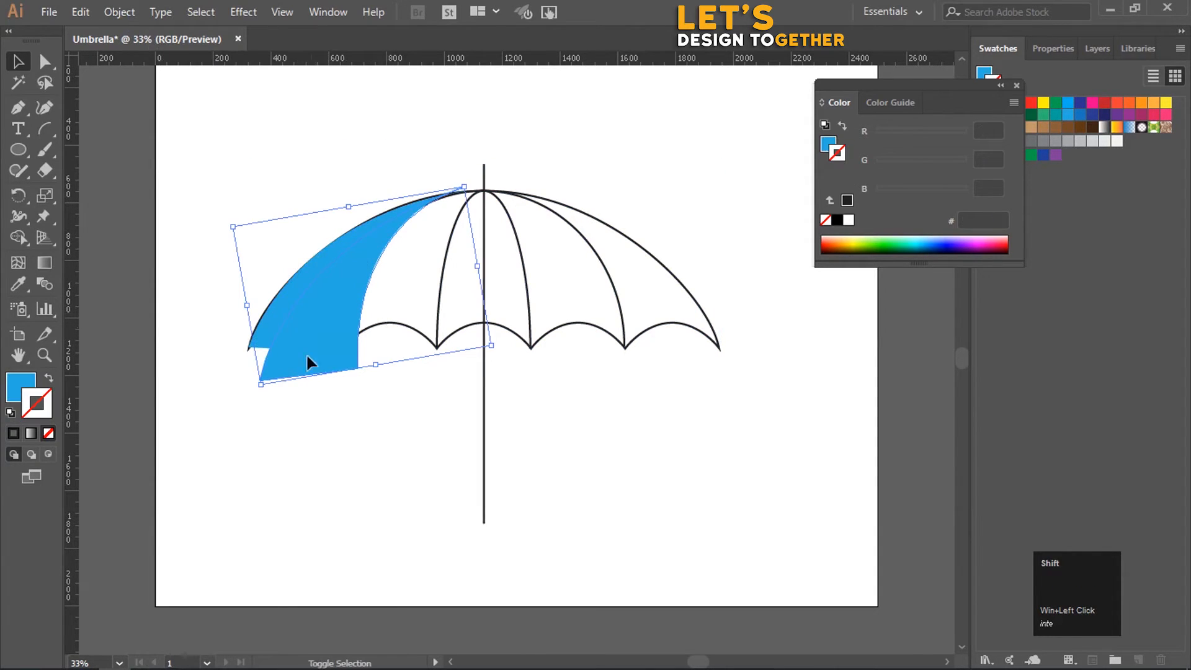
left_click(274, 318)
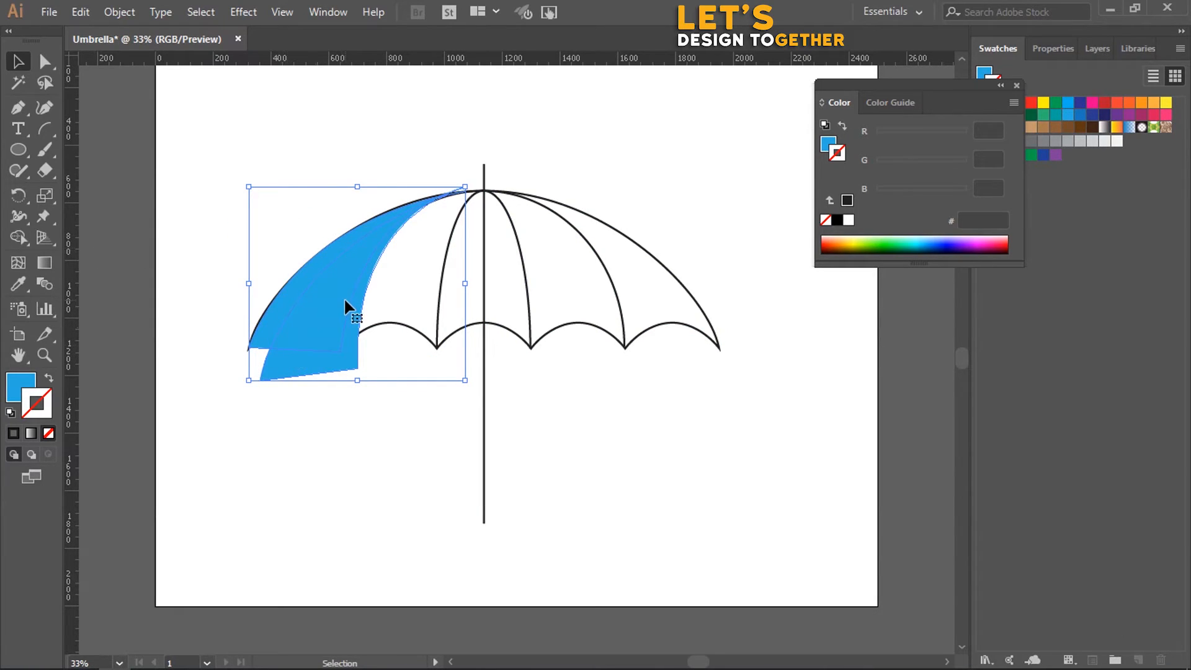
key("shift+m")
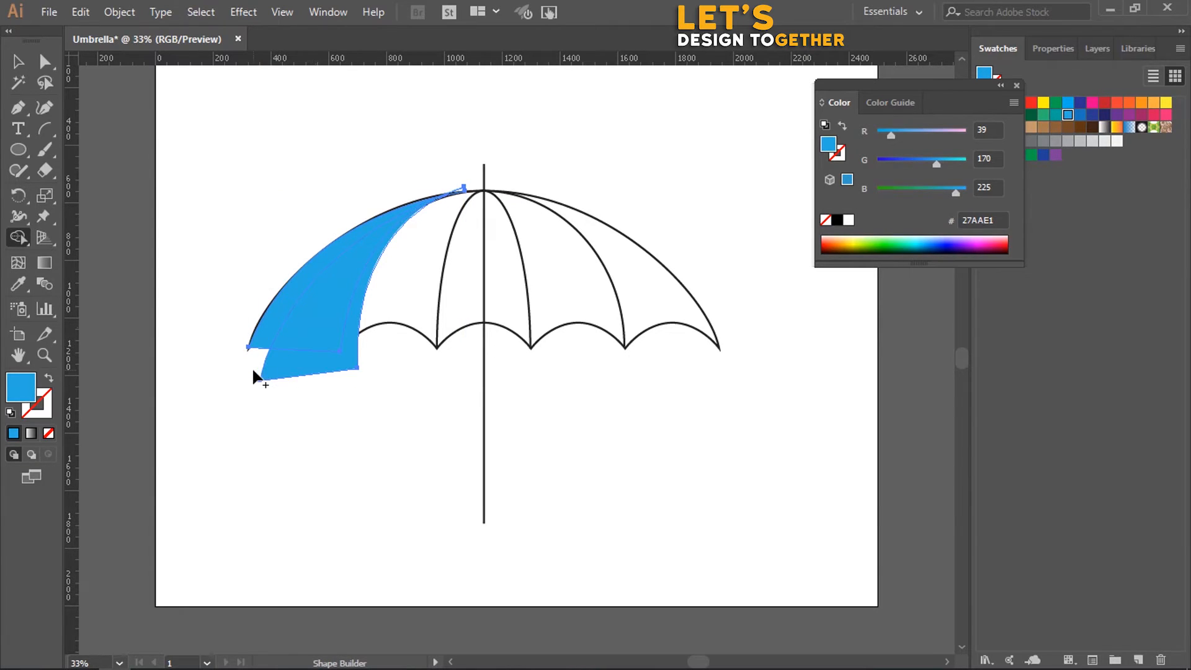
key("alt")
left_click_drag(254, 372, 346, 371)
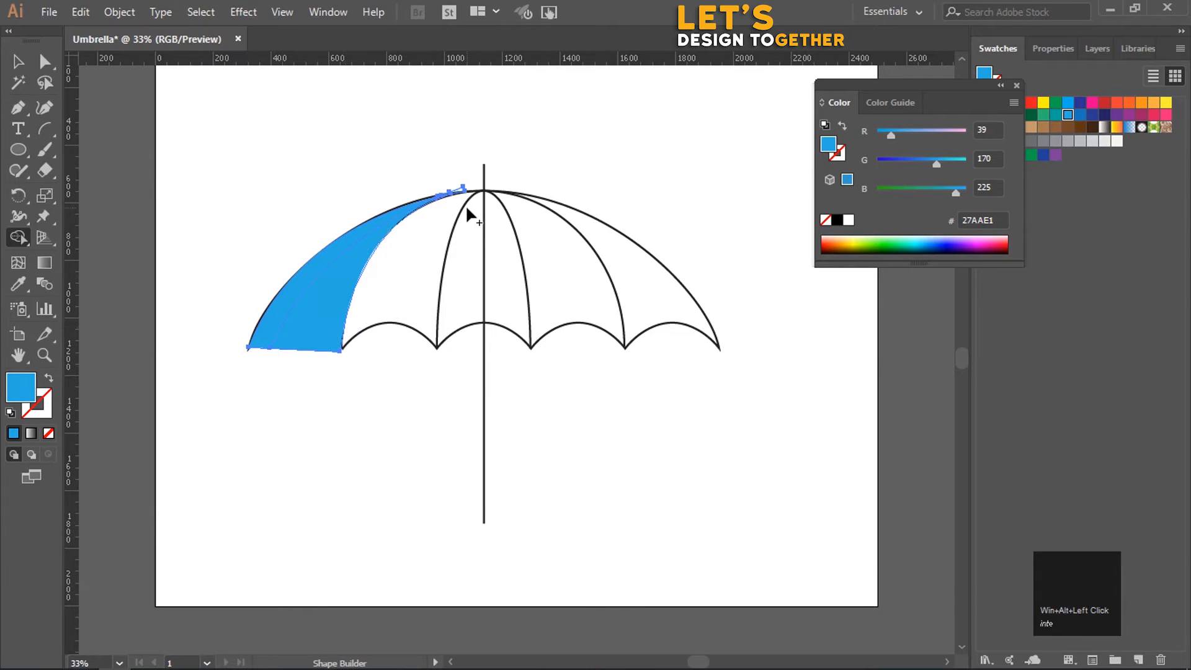
key("ctrl+equal")
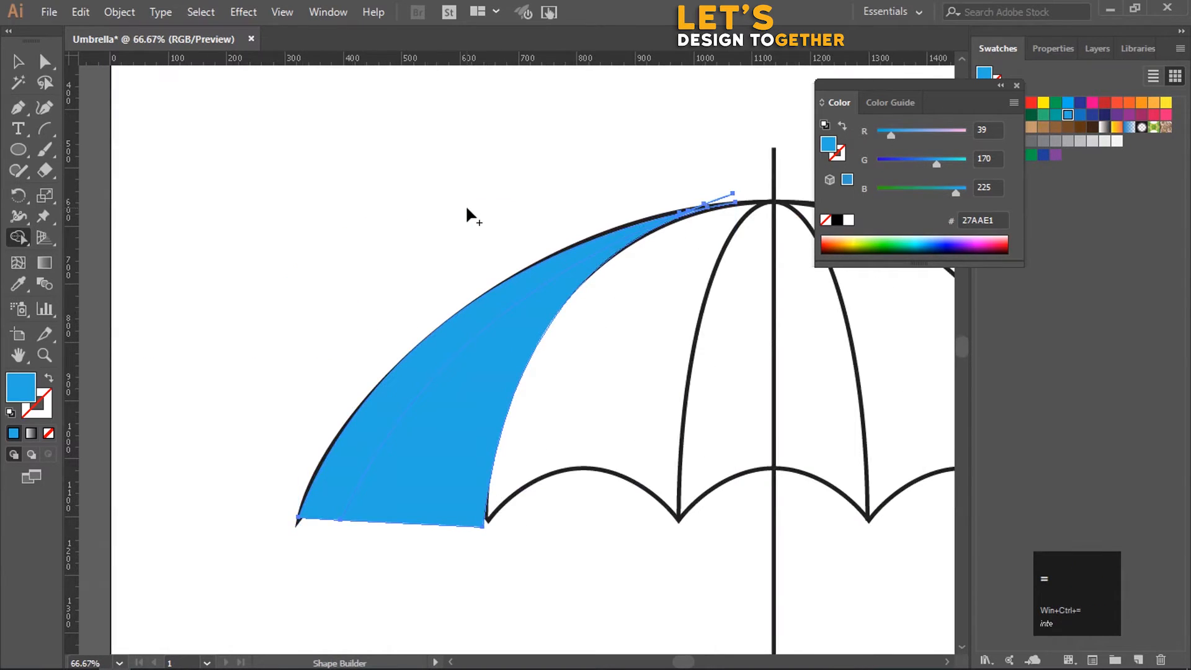
key("alt")
left_click(731, 199, "alt")
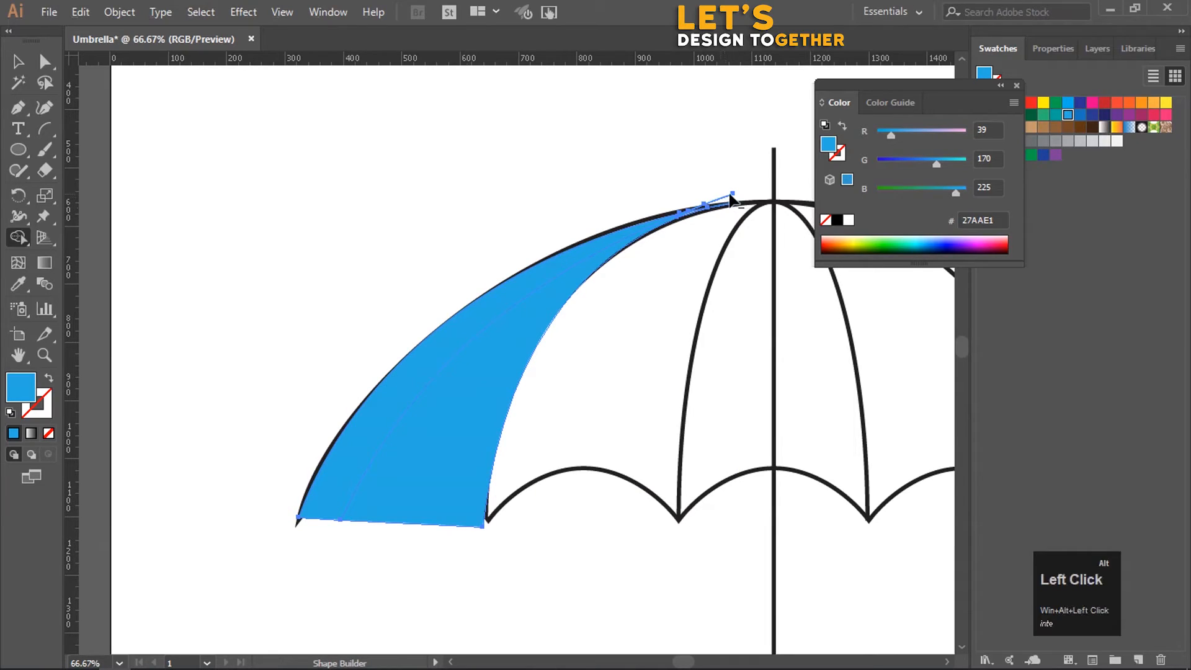
left_click_drag(712, 192, 741, 199)
key("v")
left_click(191, 318)
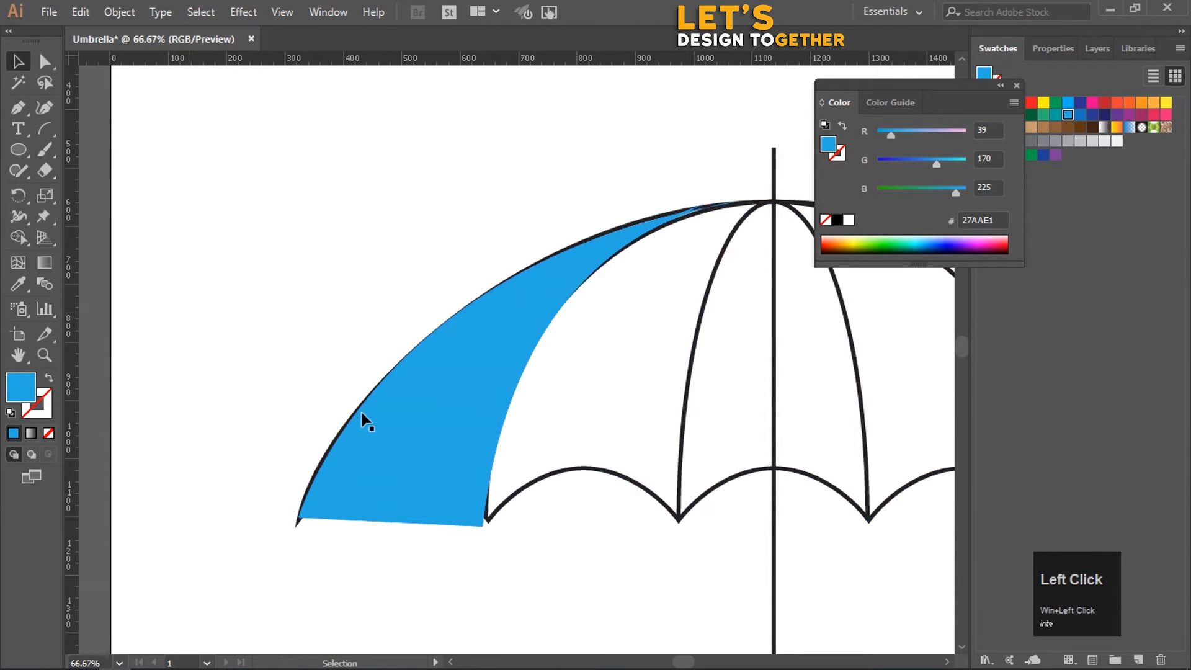
Set the opacity of the panel's narrow outer strip to 70% to make a highlight
left_click(355, 427)
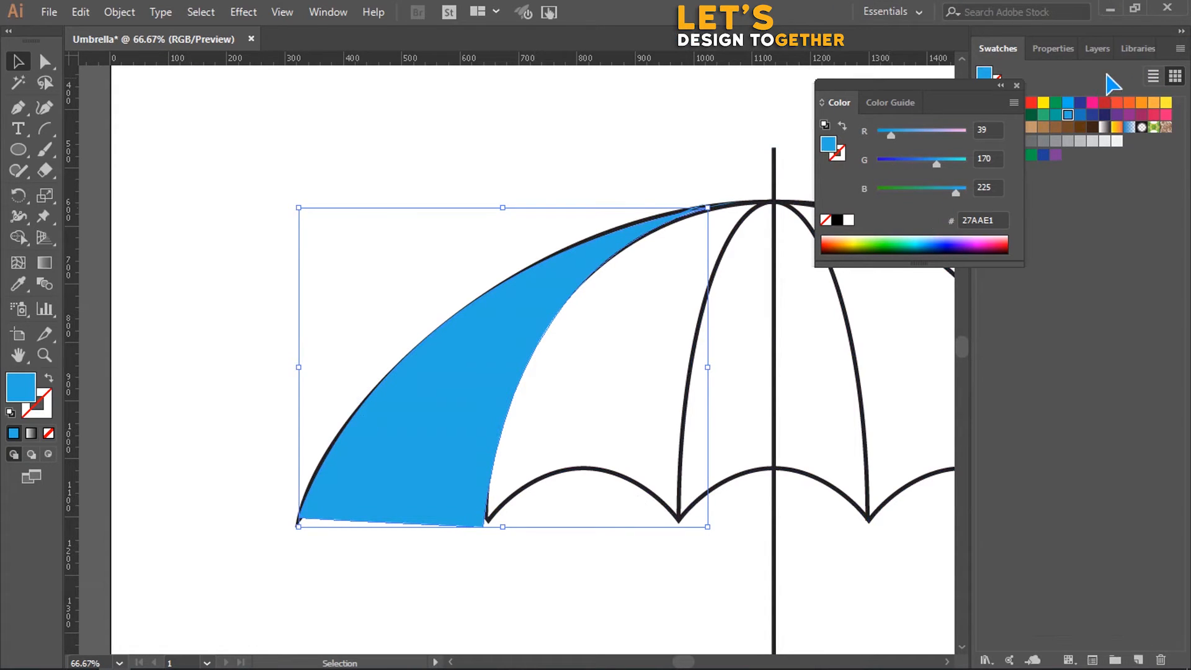
left_click(1050, 49)
left_click(1017, 85)
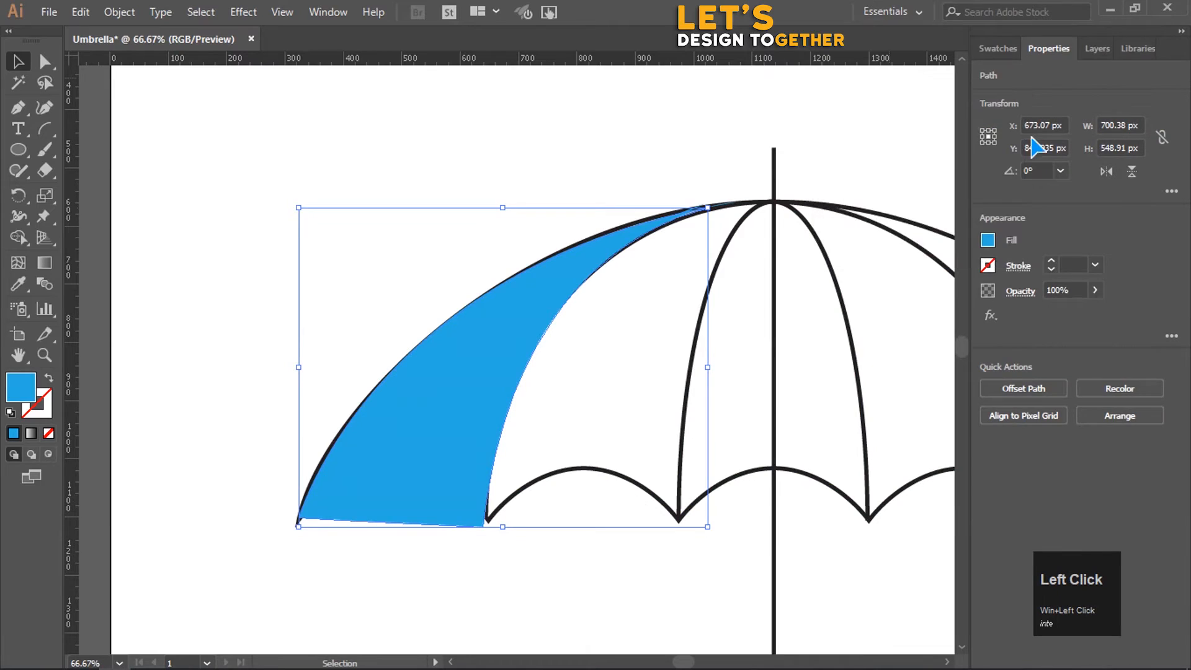
left_click(1070, 289)
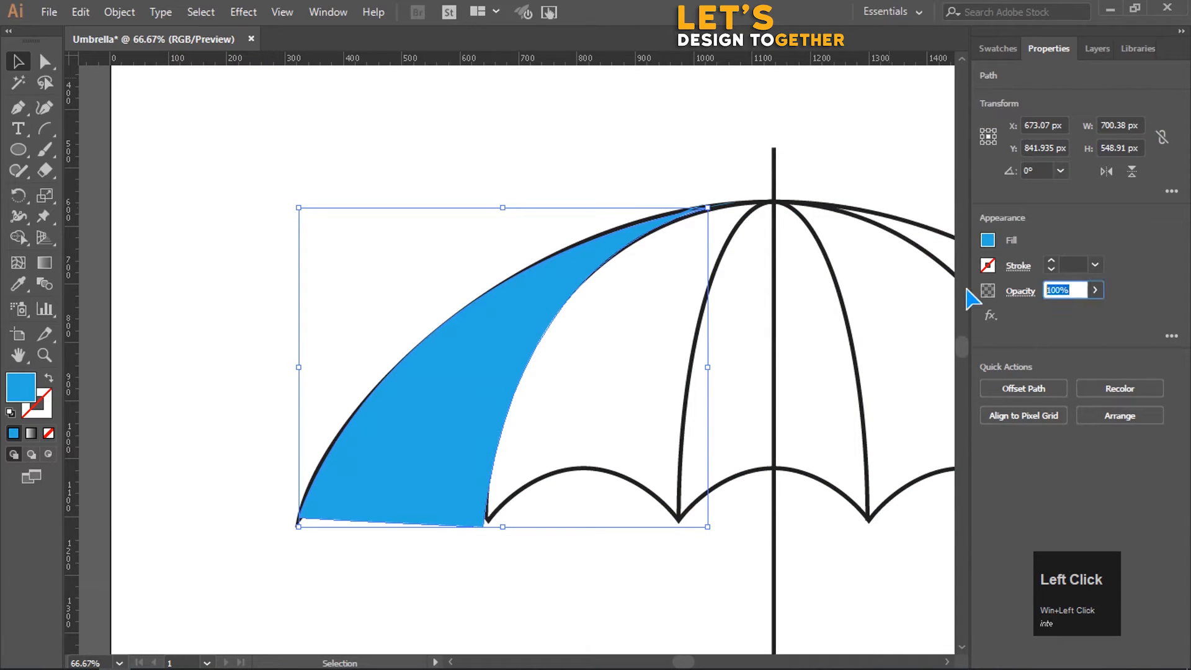
type("70")
key("Return")
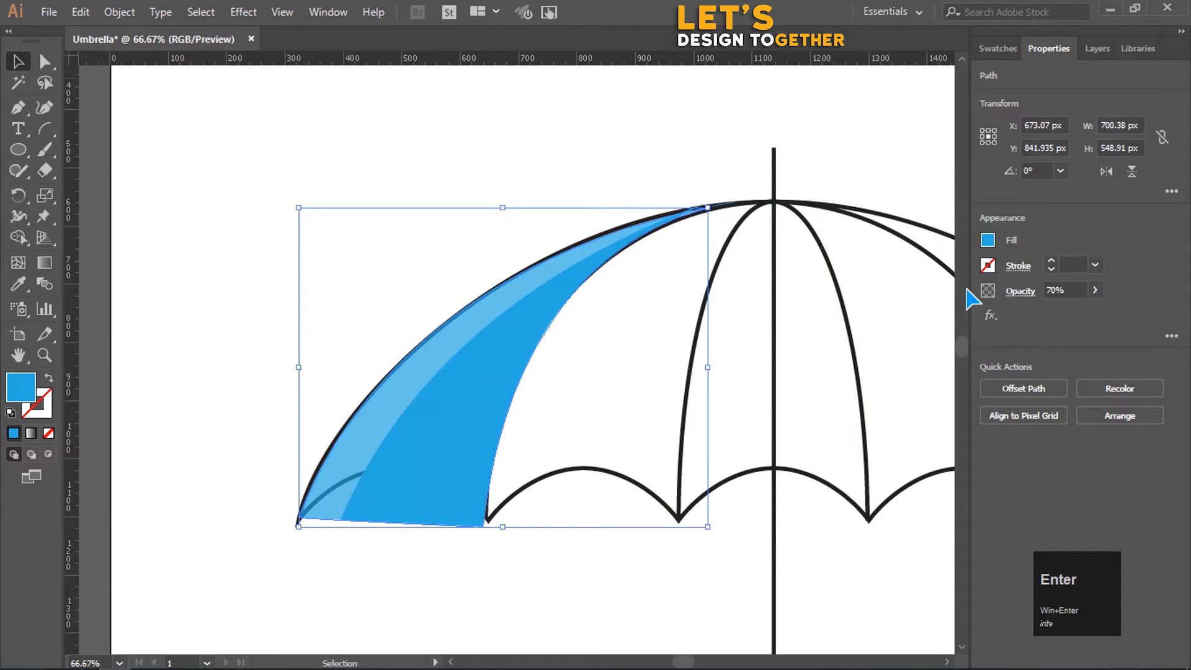
left_click(185, 357)
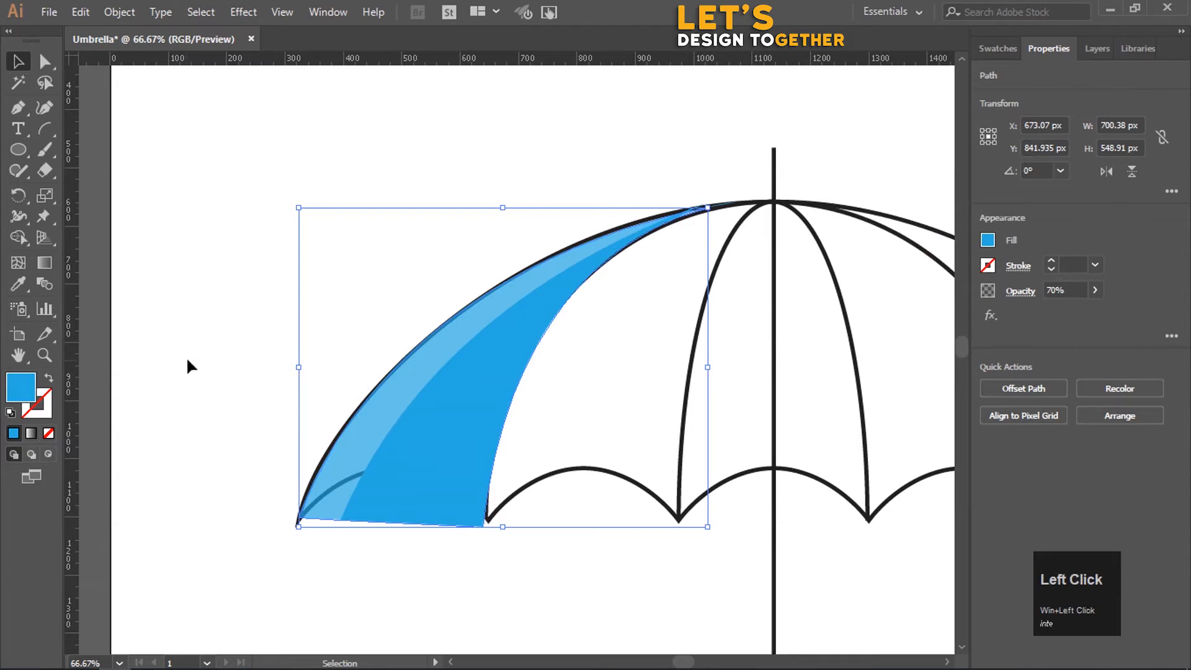
Group the highlight strip with the rest of the blue panel and send the group behind the umbrella outline
left_click(404, 403)
left_click(448, 410, "shift")
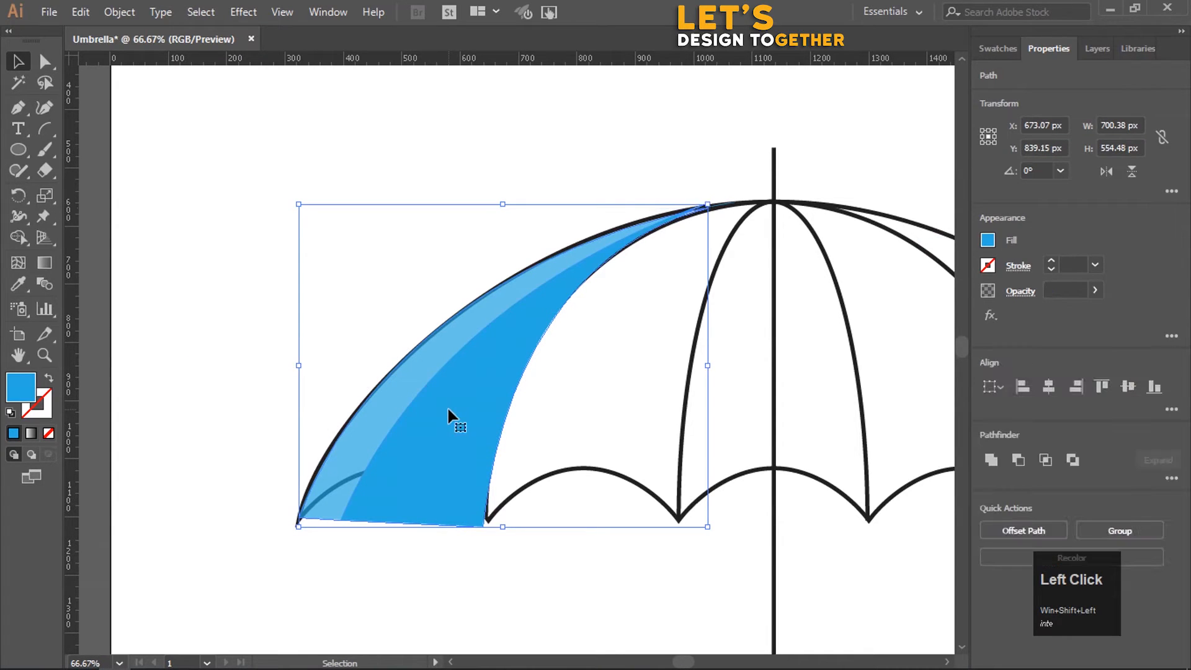
right_click(448, 412)
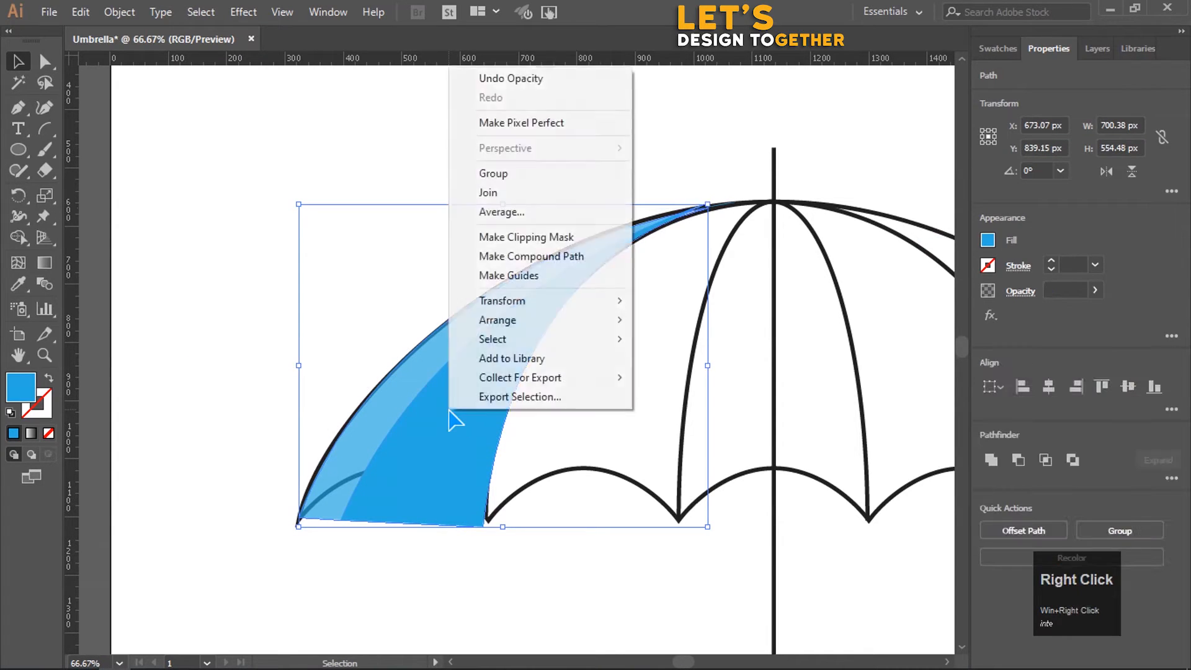
left_click(515, 173)
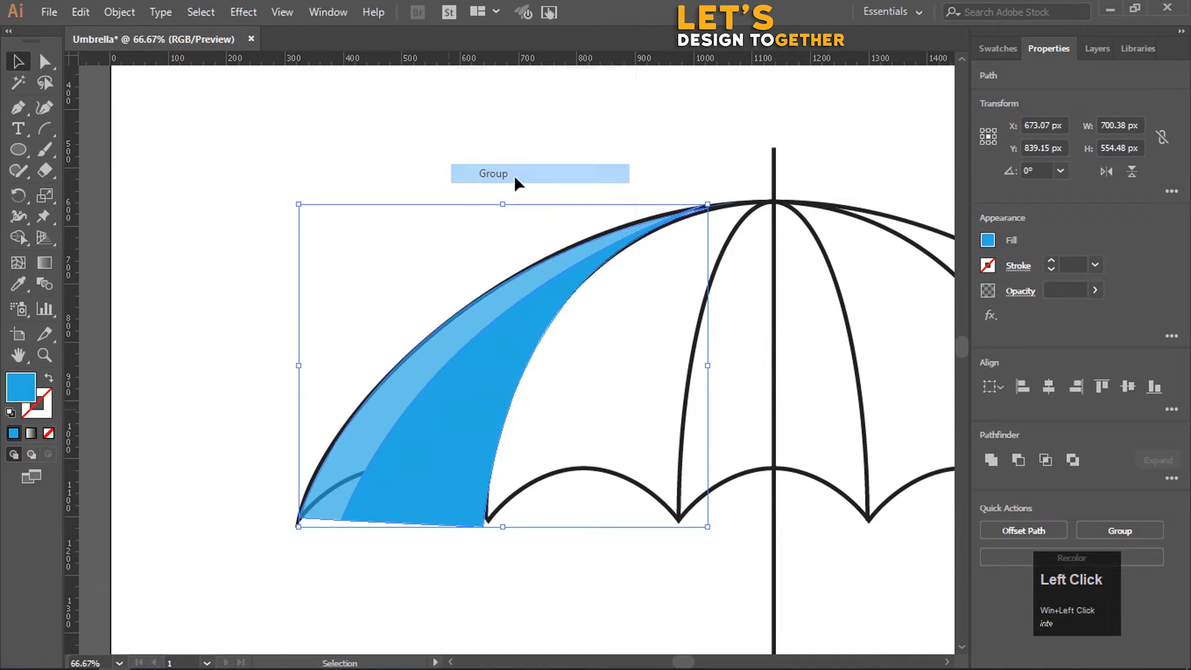
right_click(499, 356)
mouse_move(578, 529)
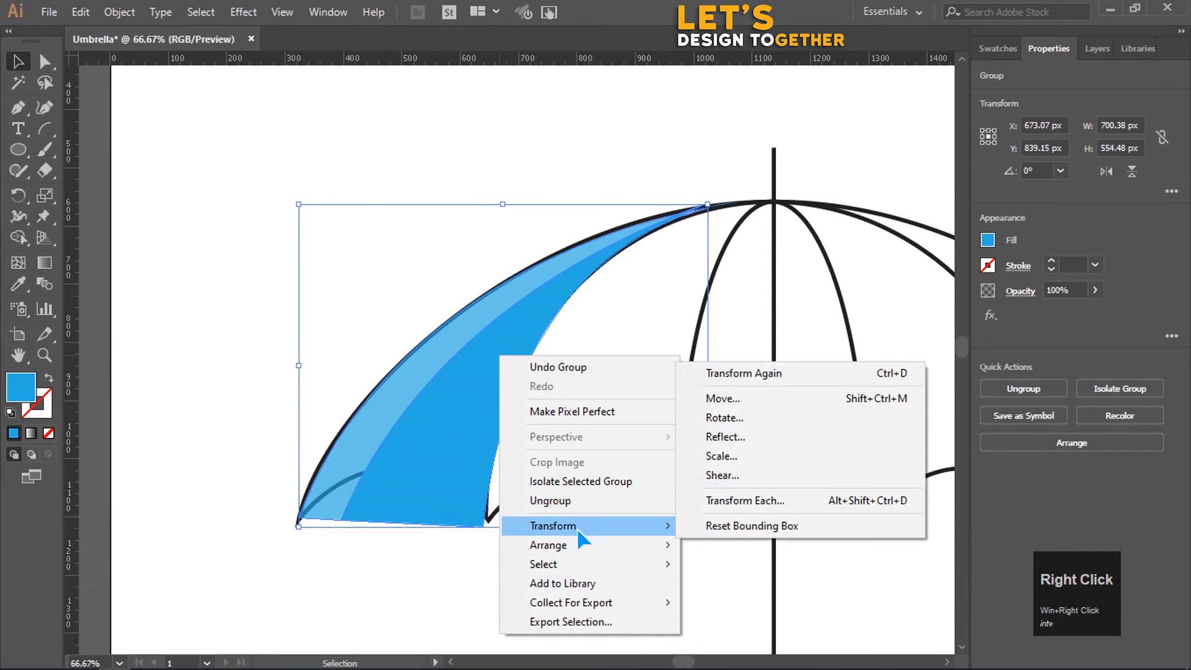
mouse_move(654, 546)
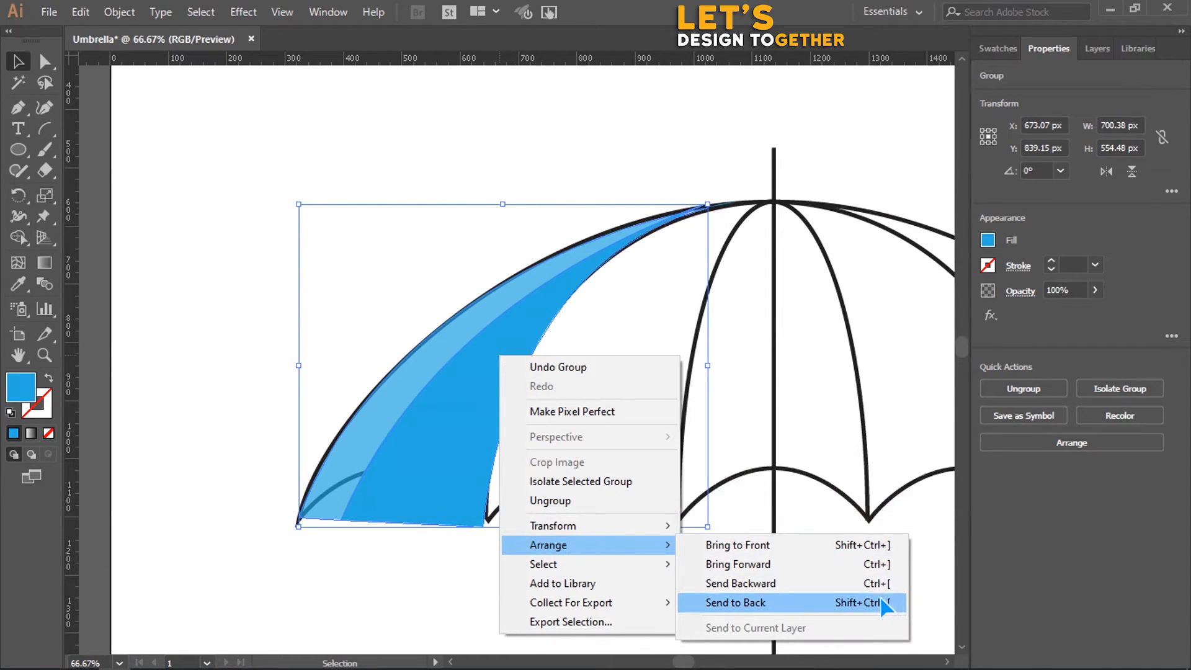
left_click(831, 605)
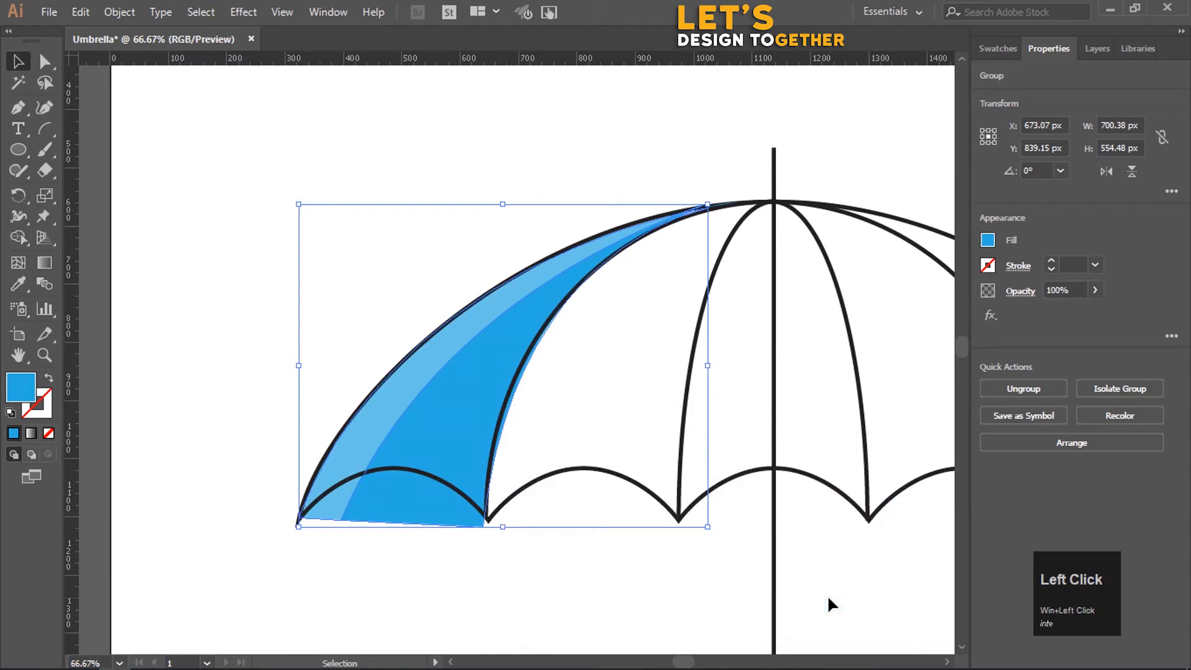
left_click(614, 594)
Trim the blue fill below the leftmost scallop with the Shape Builder, using the umbrella outline as the boundary
left_click_drag(363, 288, 594, 531)
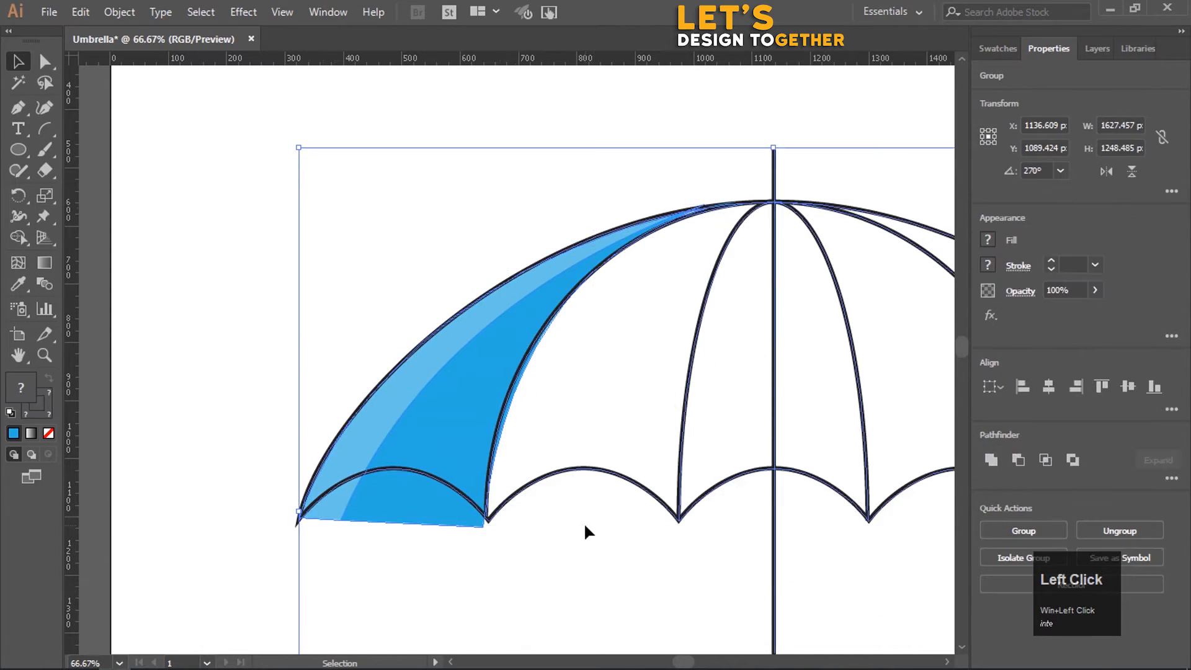
left_click(17, 238)
left_click_drag(436, 587, 341, 482)
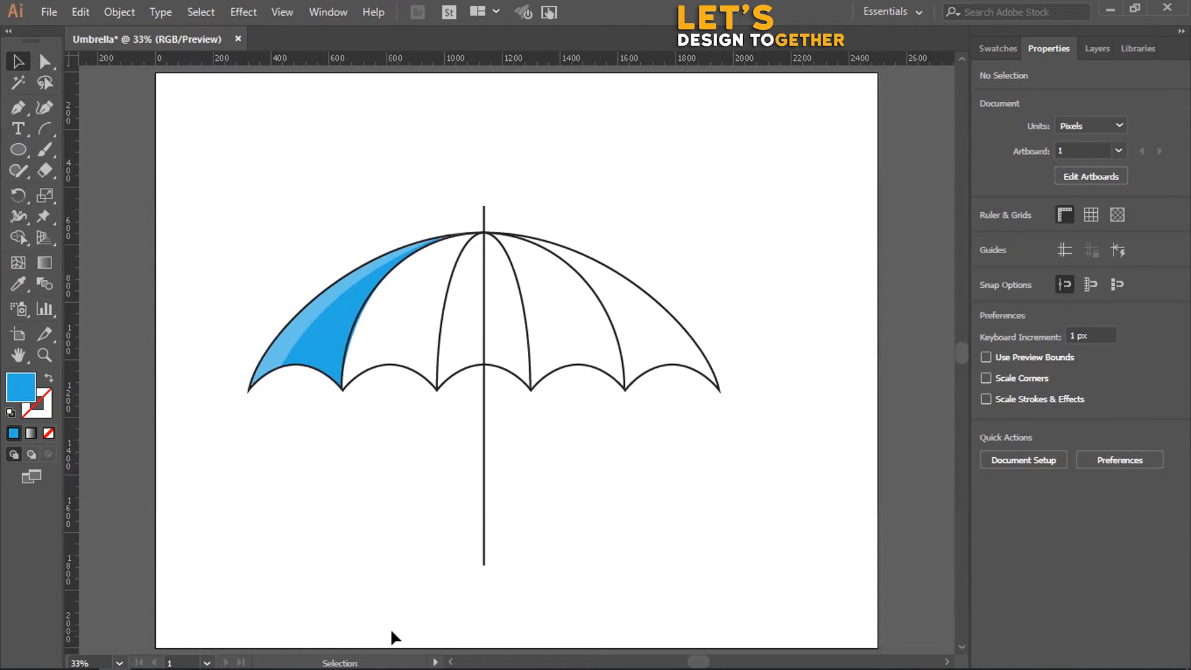
Select the whole umbrella, including the blue panel, and lock it
left_click_drag(237, 242, 674, 560)
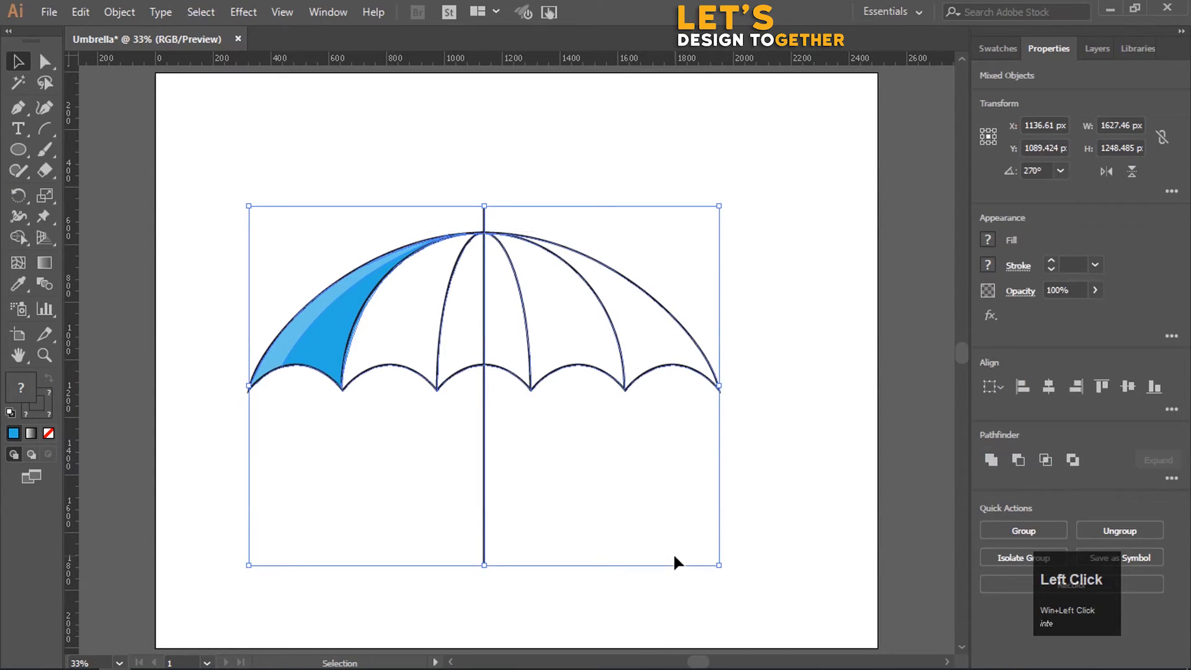
key("a")
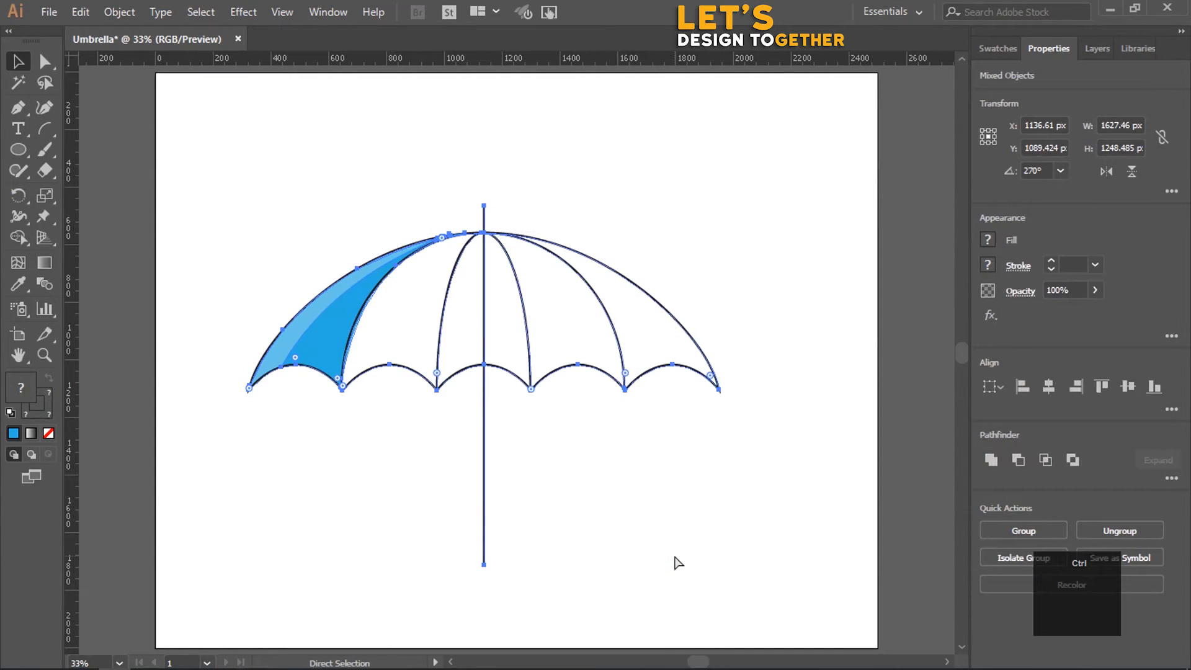
key("ctrl+2")
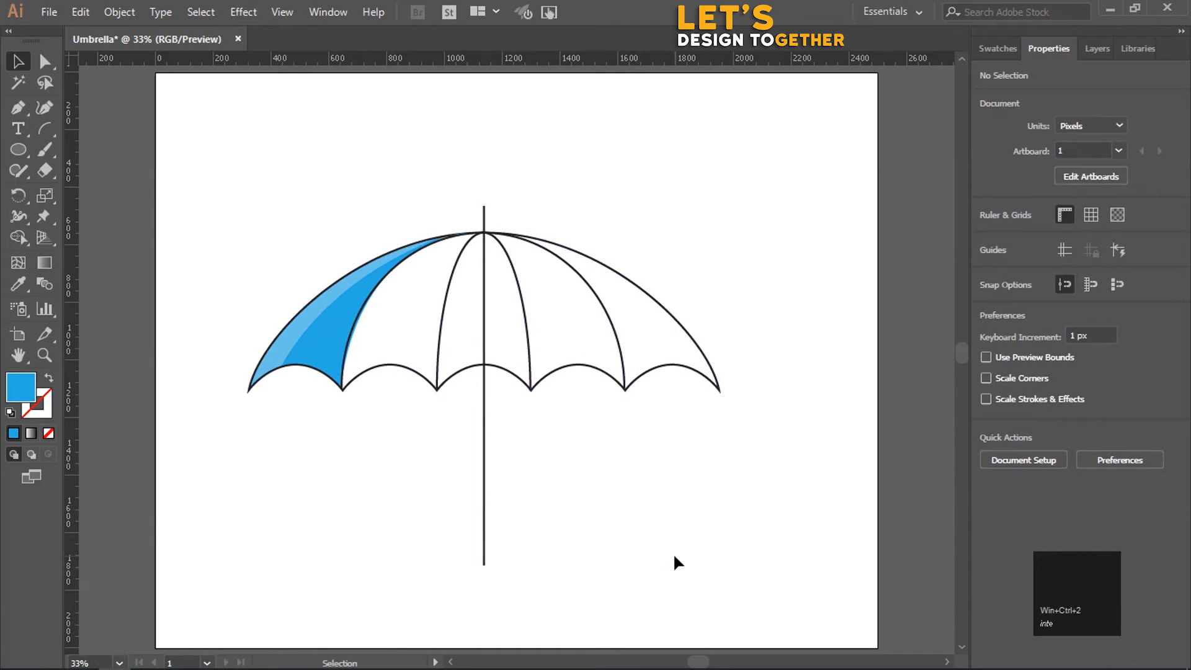
Trace a closed shape over the second canopy panel with the Pen tool, following its curved ribs from the scallop tips to the apex
left_click(18, 108)
left_click(341, 390)
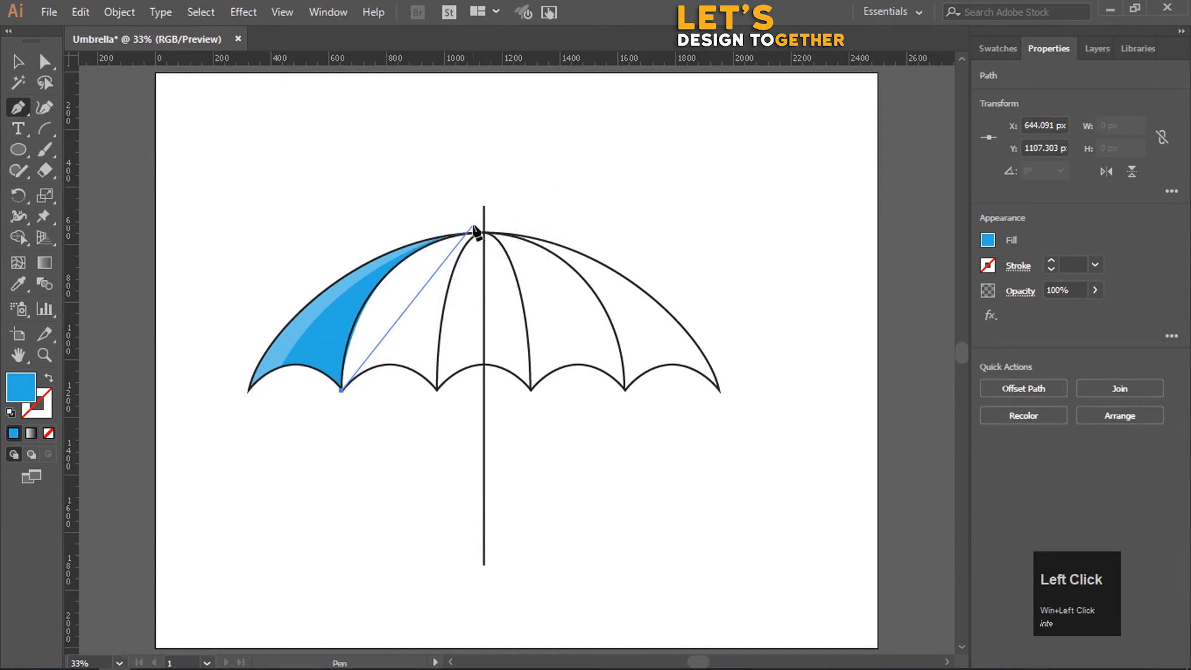
left_click_drag(483, 232, 626, 209)
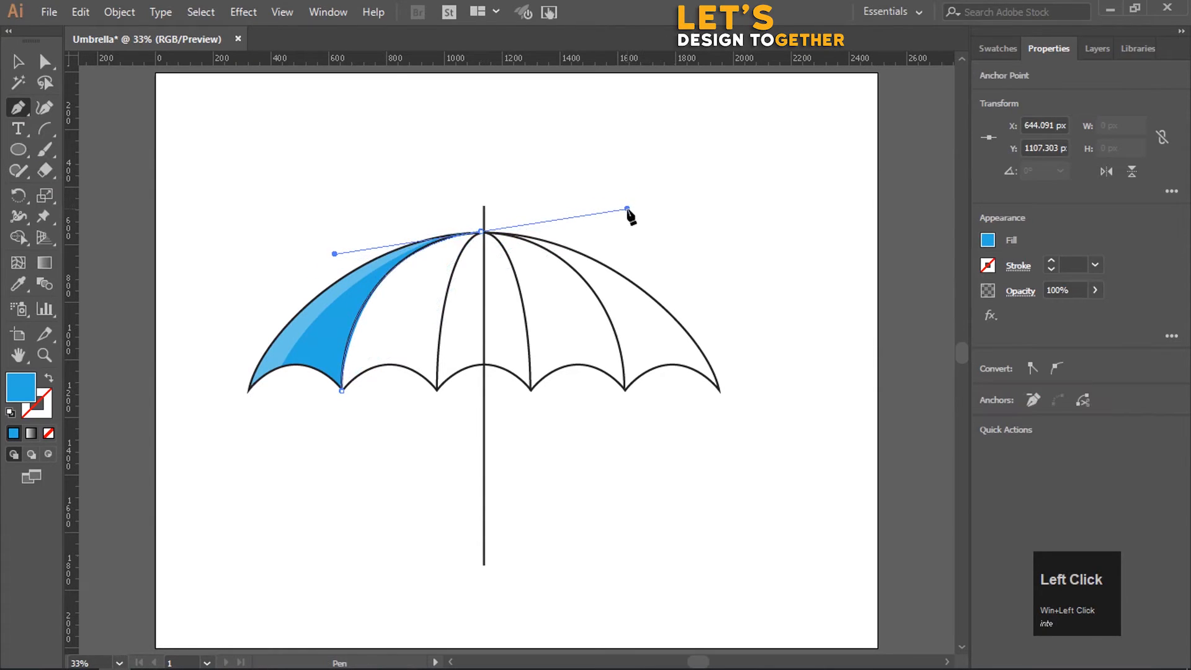
left_click(481, 234)
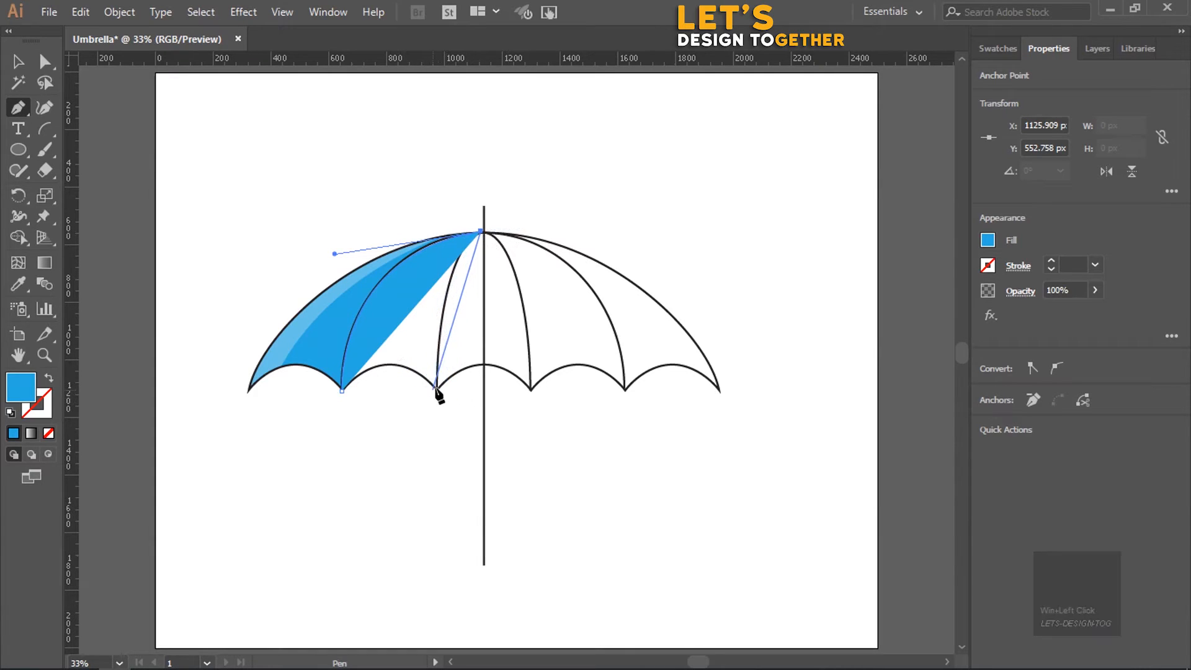
left_click_drag(437, 393, 429, 549)
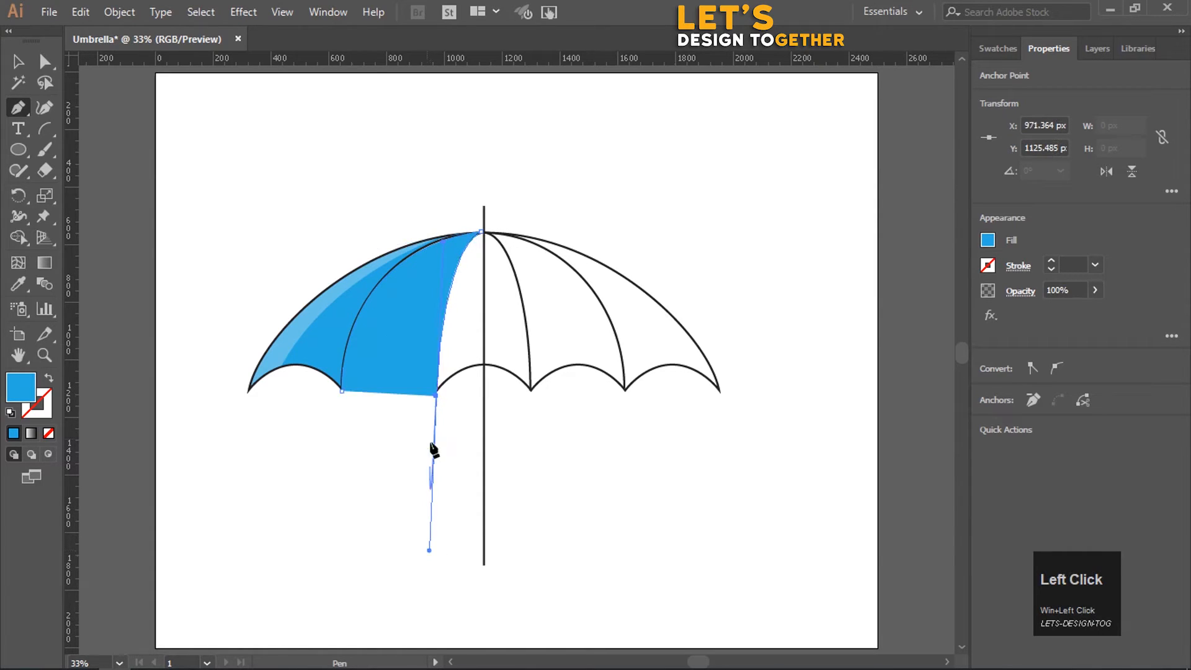
left_click(436, 396, "alt")
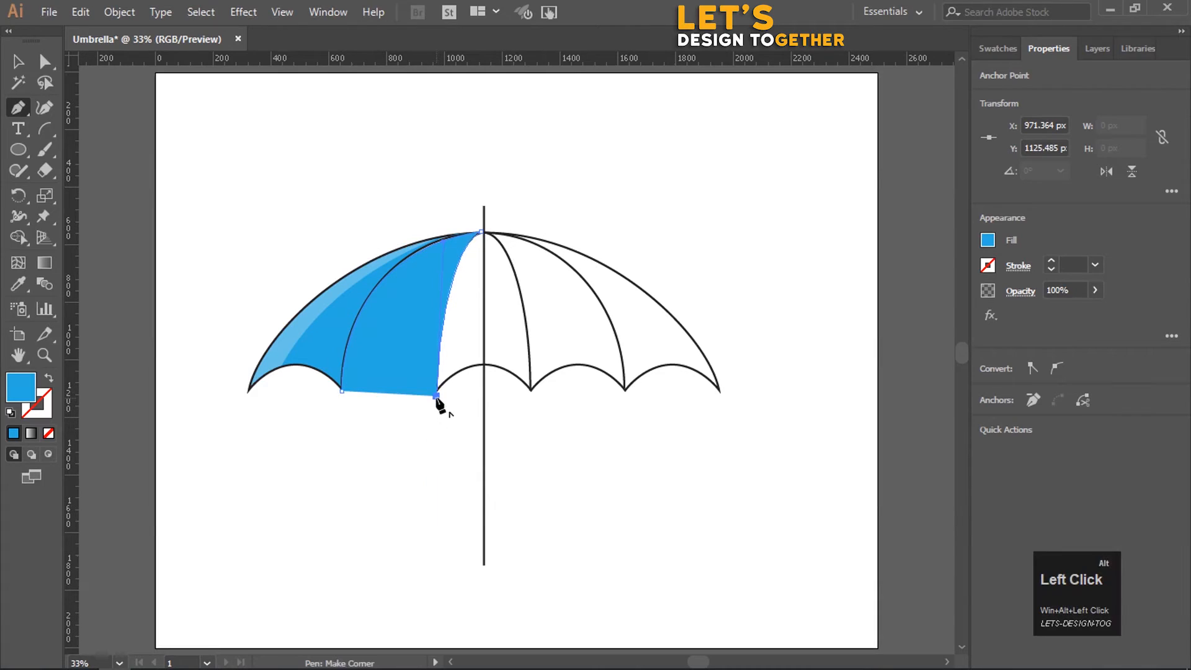
left_click(342, 392)
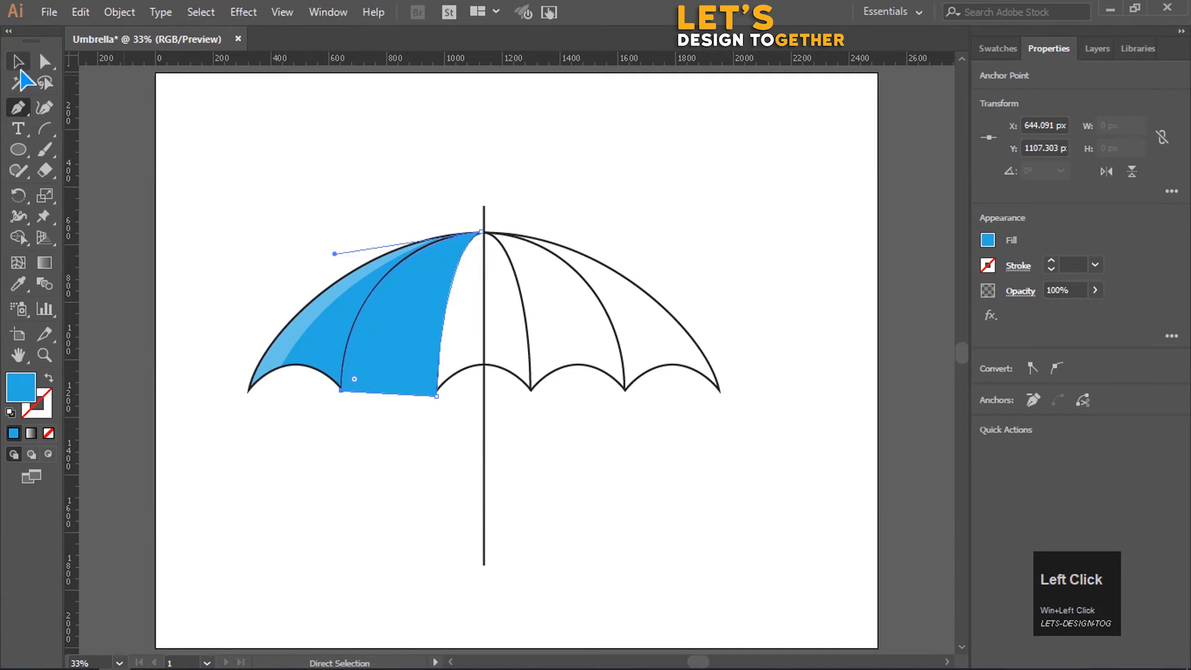
Fill the second panel's traced shape with the orange swatch C=0 M=50 Y=100 K=0
left_click(20, 61)
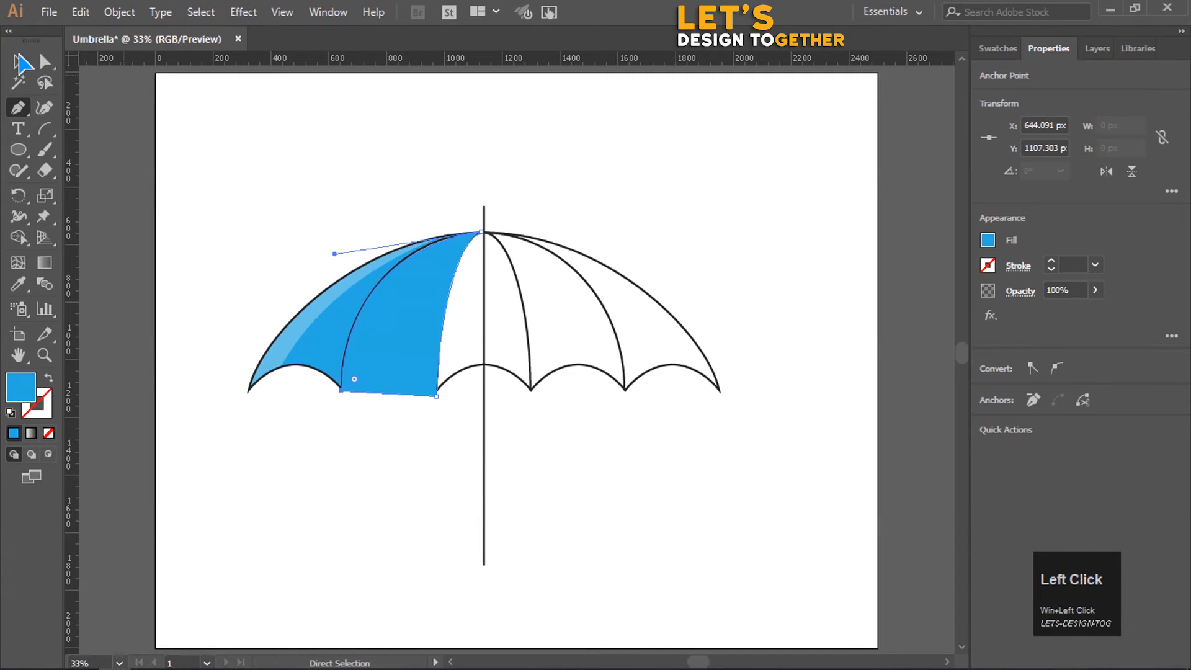
left_click(432, 176)
left_click(431, 316)
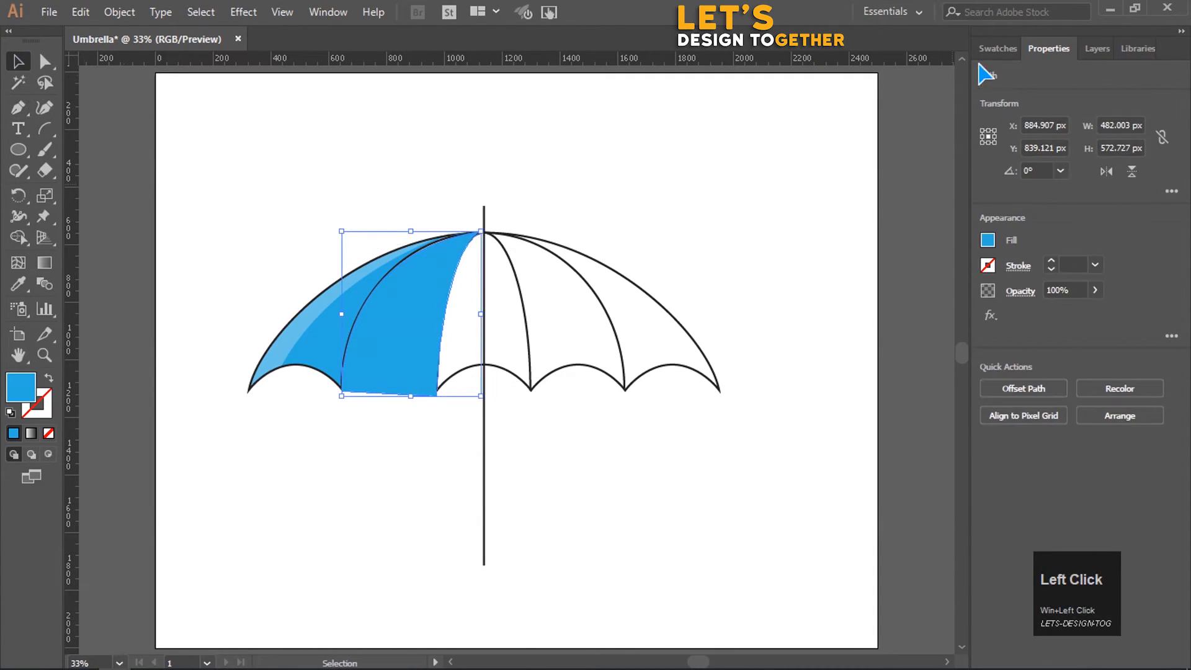
left_click(1005, 48)
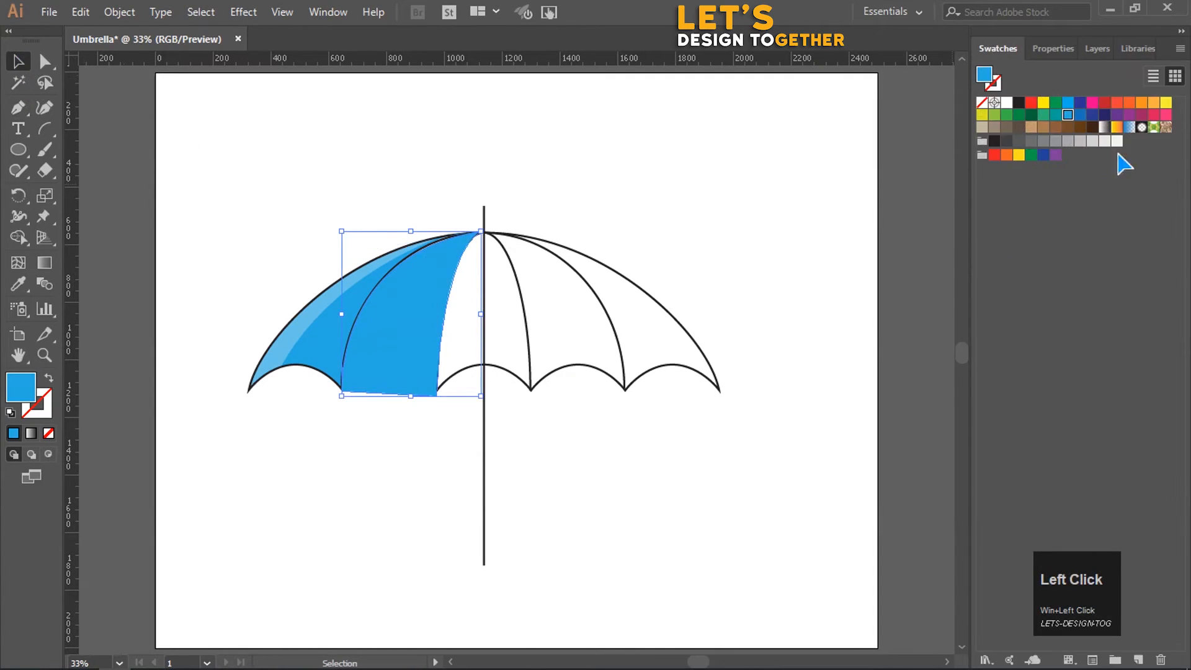
left_click(1142, 103)
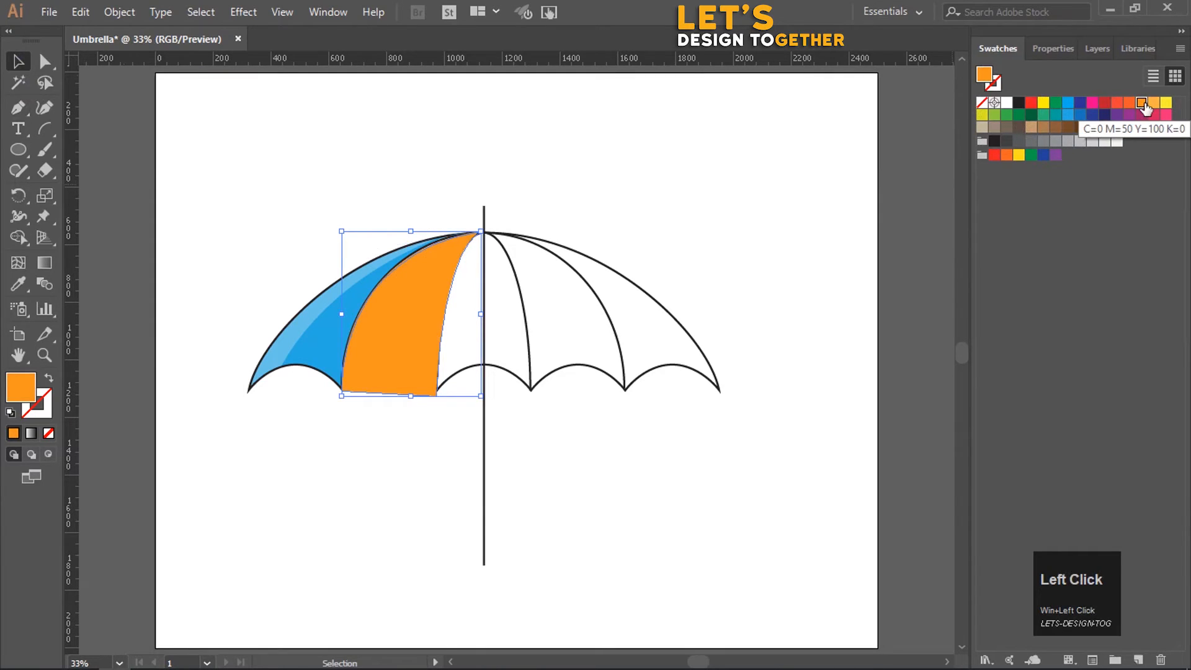
left_click(1154, 103)
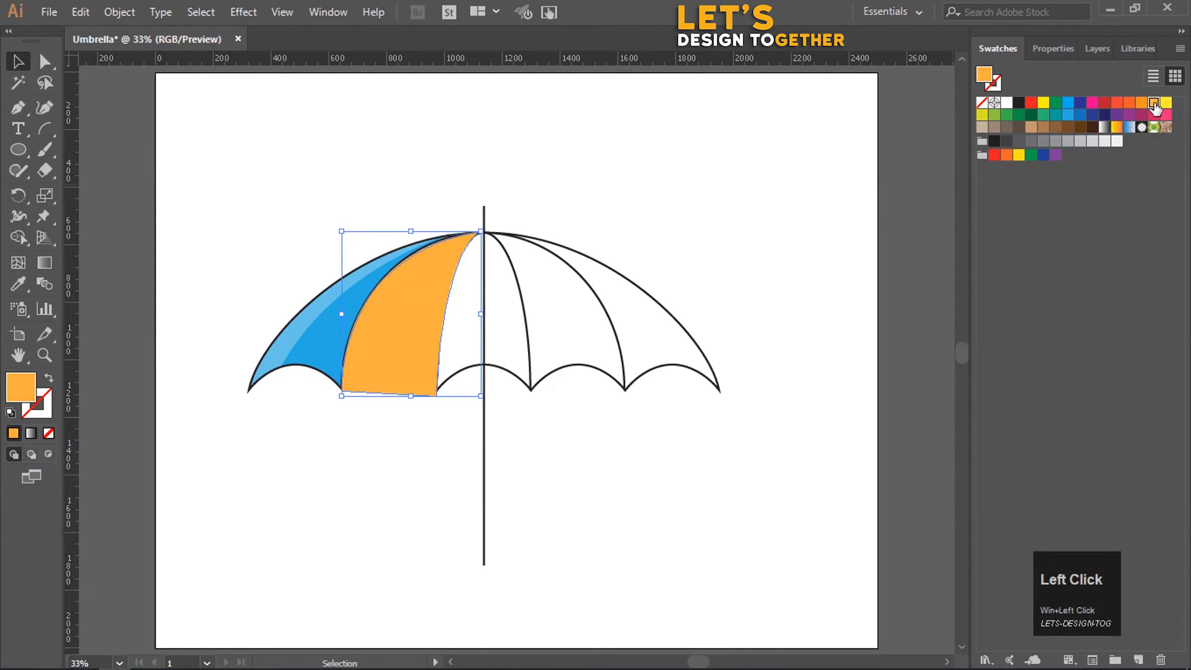
left_click(1142, 103)
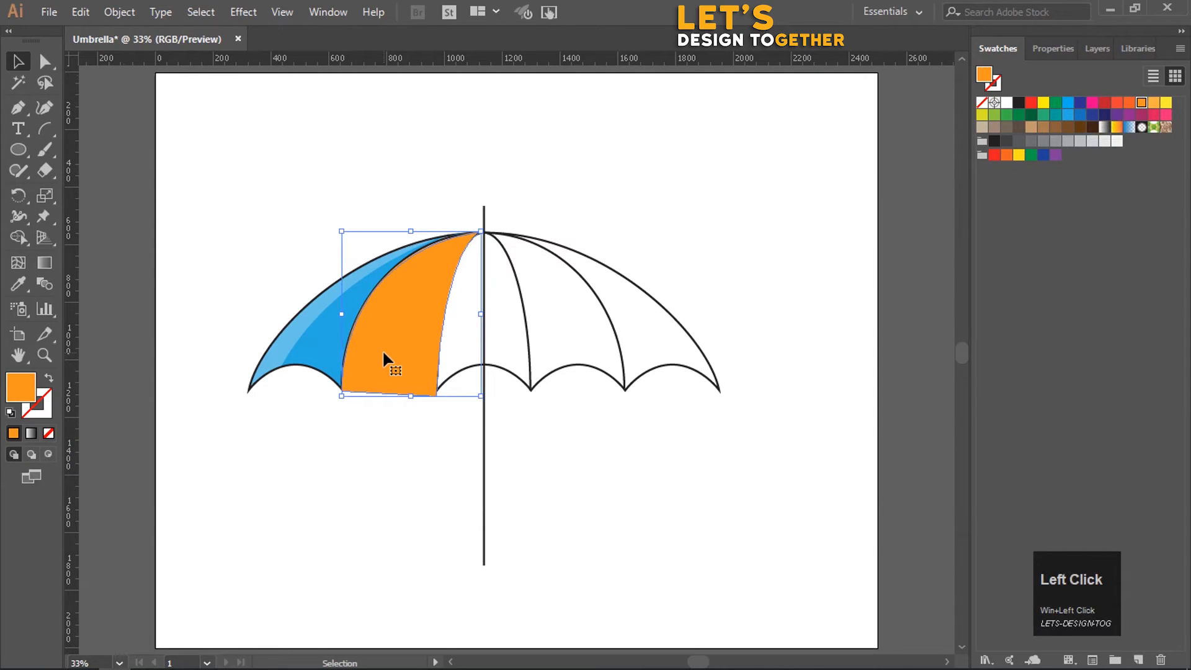
Paste a copy of the orange panel in front and rotate it slightly counter-clockwise, with its tip at the umbrella's apex
key("ctrl")
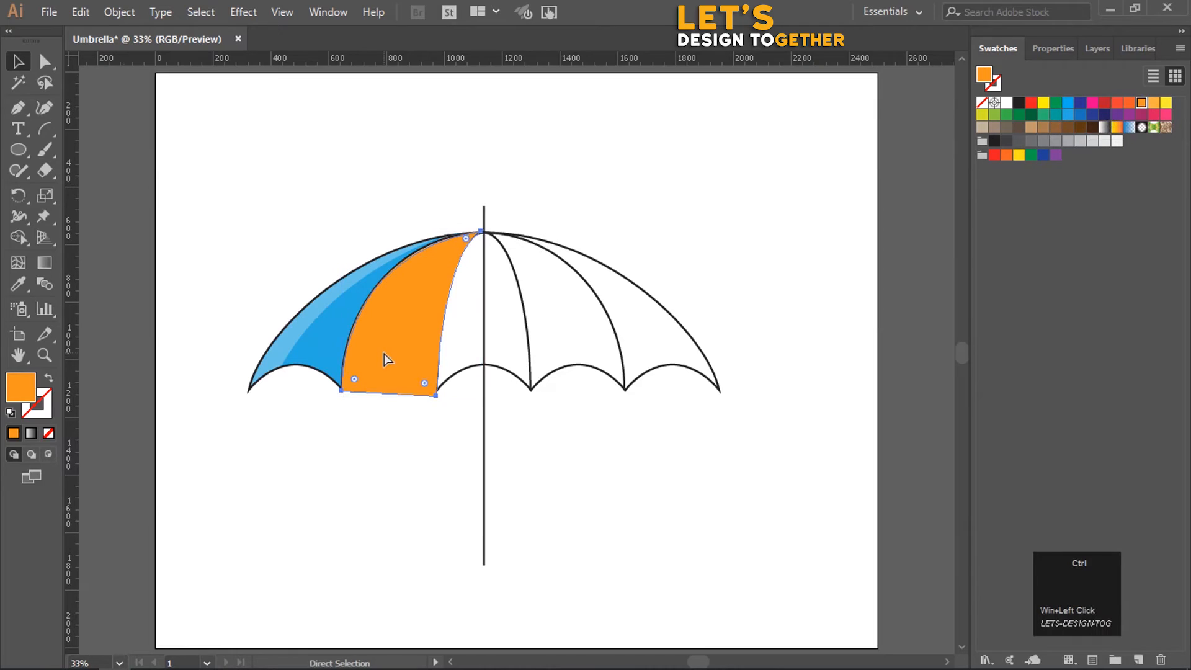
key("ctrl+f")
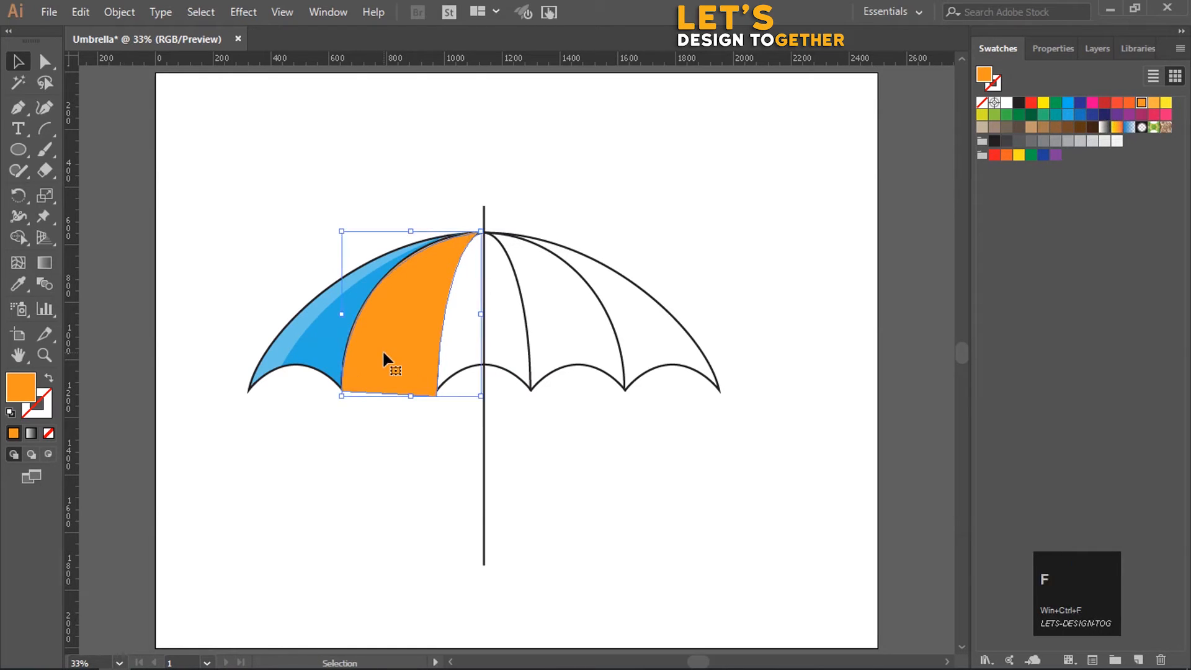
left_click_drag(343, 407, 360, 414)
left_click_drag(408, 336, 421, 341)
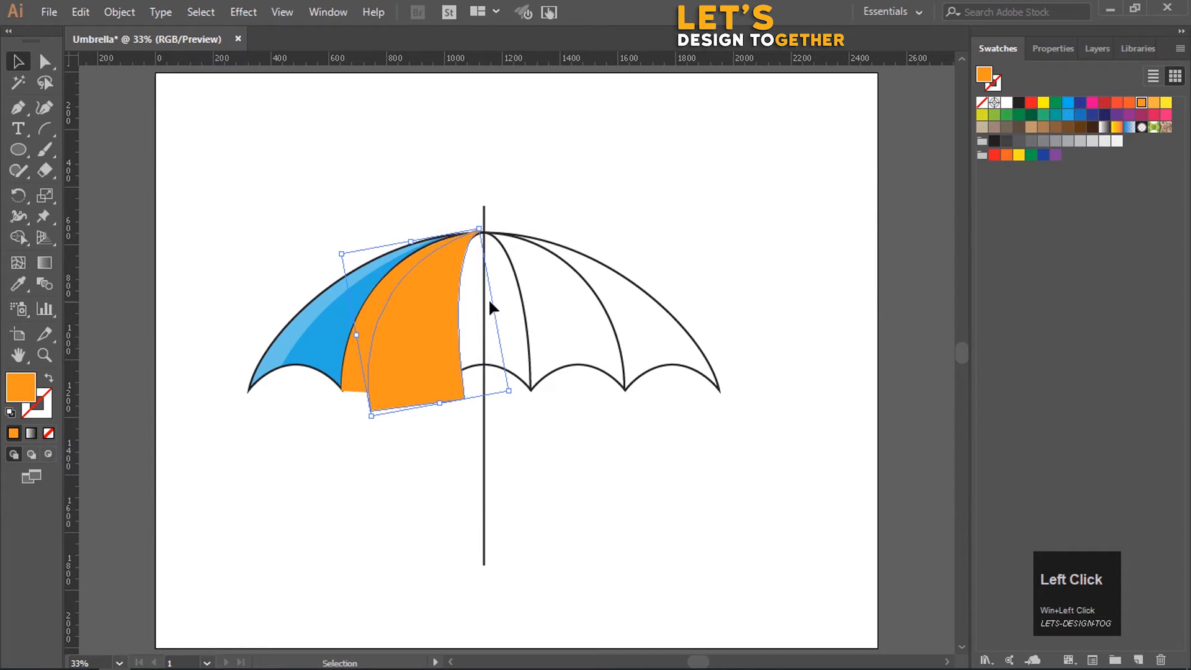
left_click_drag(496, 308, 500, 309)
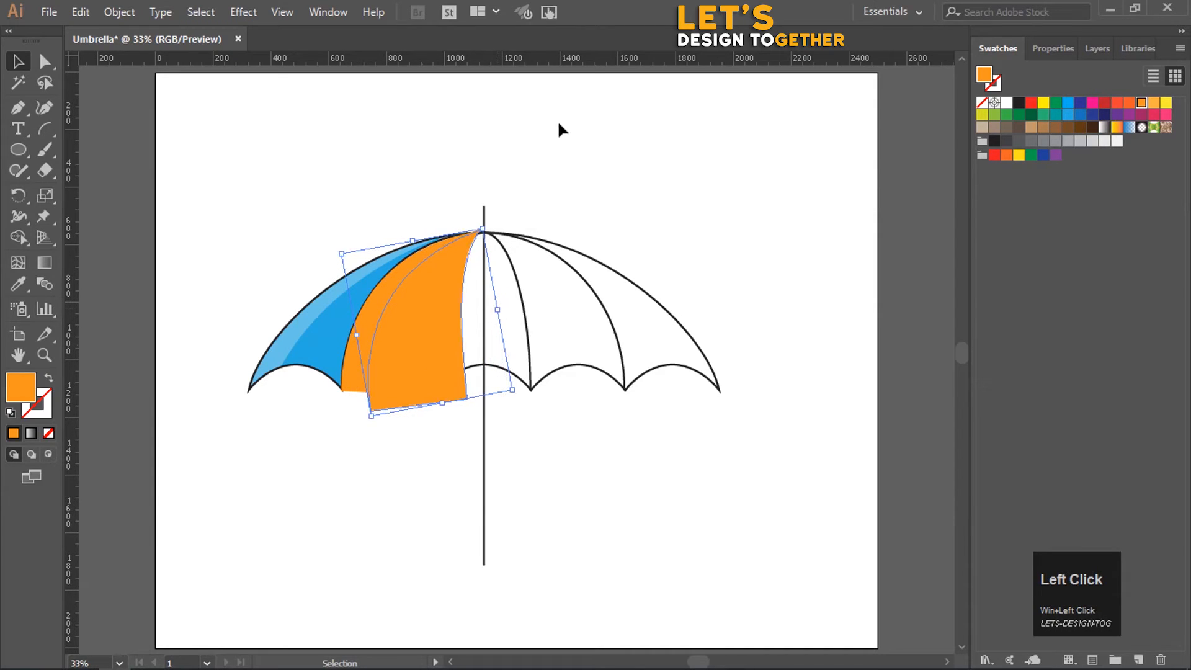
left_click(484, 207)
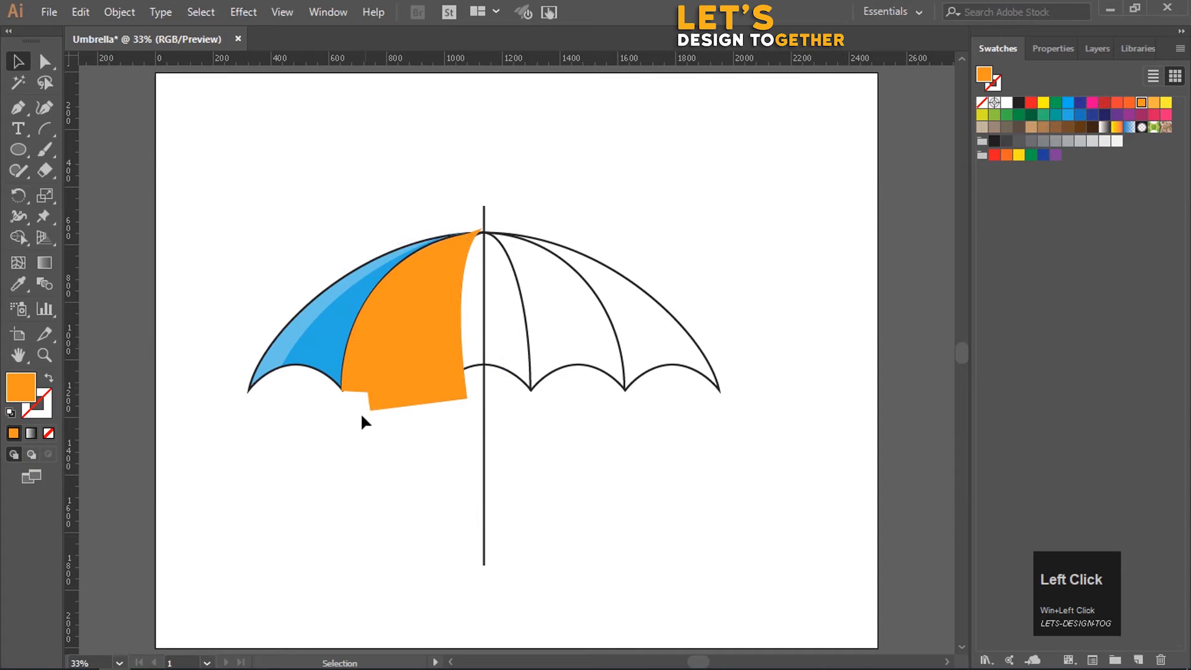
Remove the part of the rotated copy that lies outside the original orange panel with the Shape Builder
left_click_drag(354, 425, 410, 339)
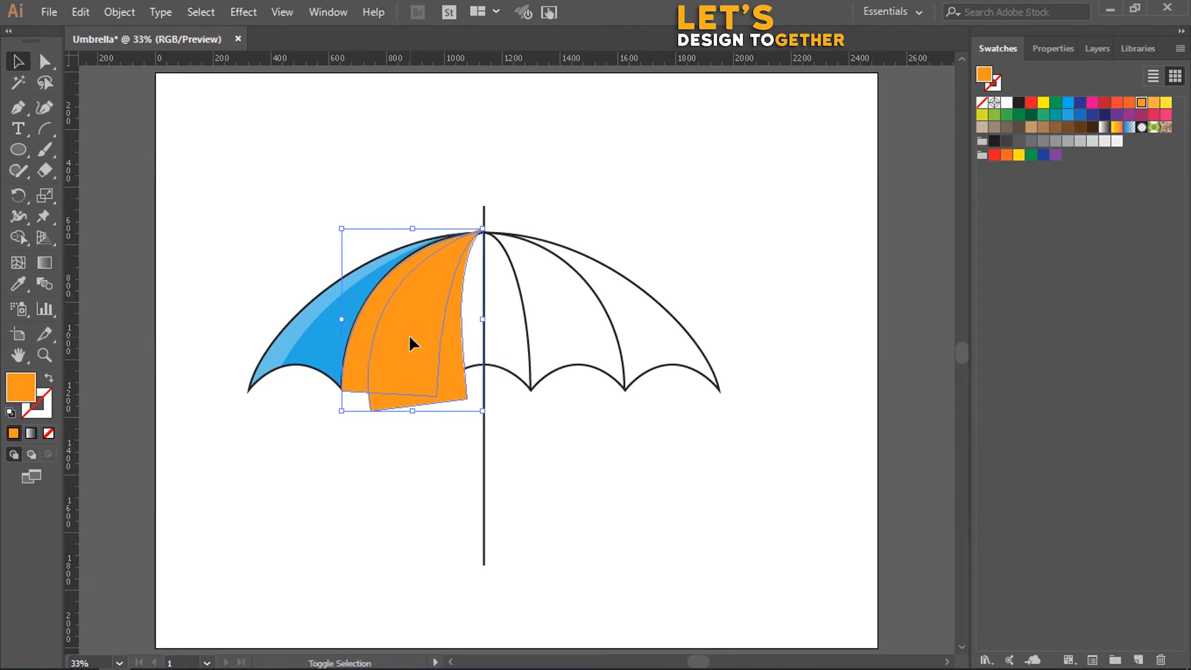
key("shift+m")
key("alt")
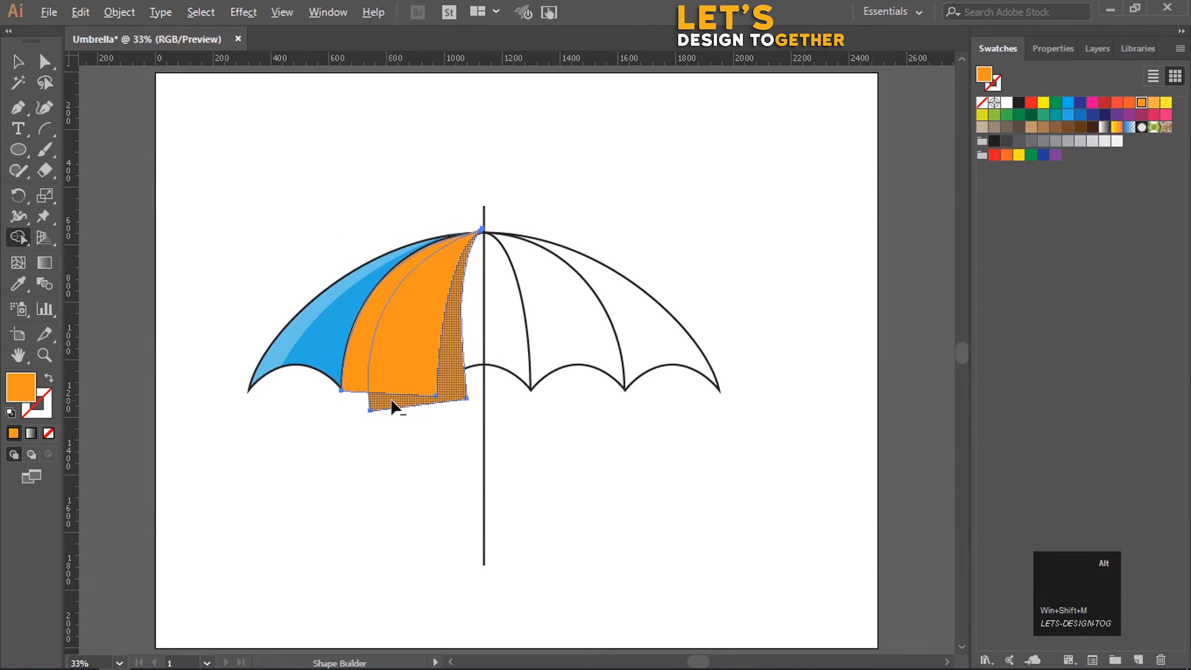
left_click(392, 407, "alt")
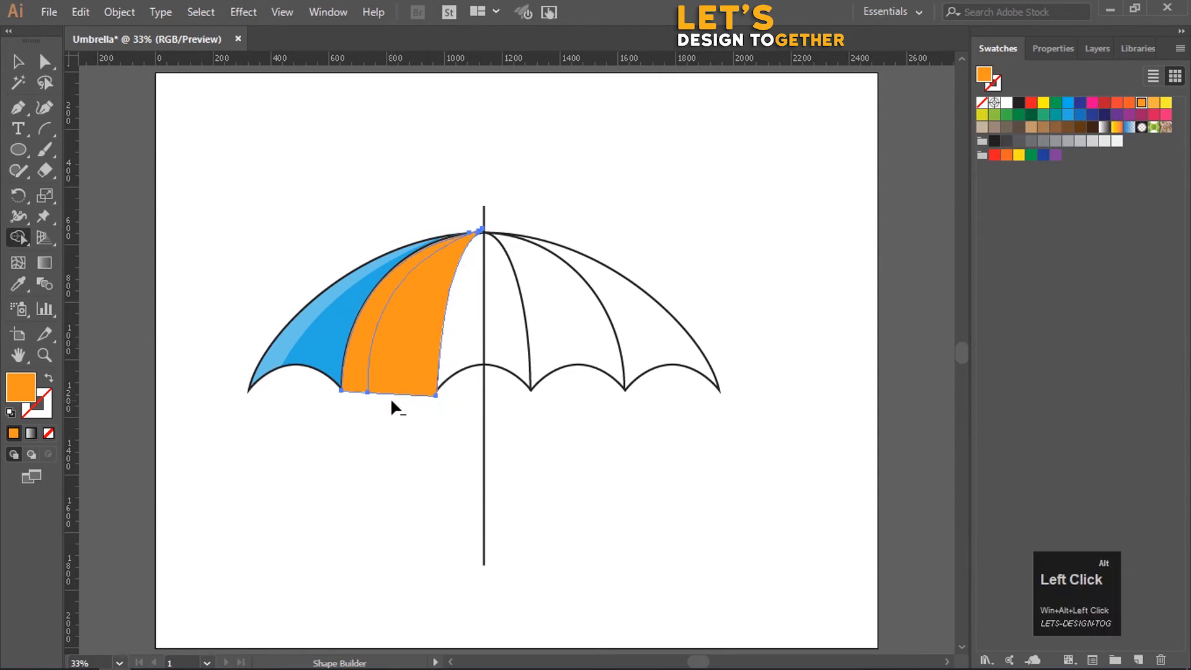
key("v")
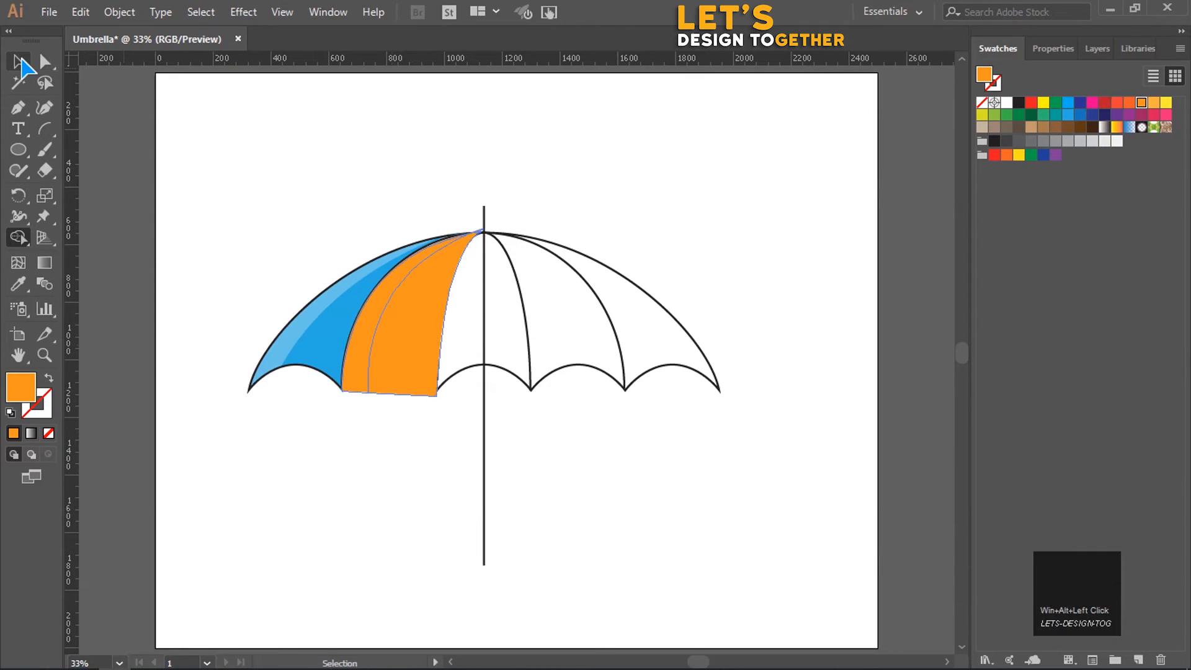
Set the opacity of the orange panel's narrow outer strip to 70% to make a highlight
left_click(362, 324)
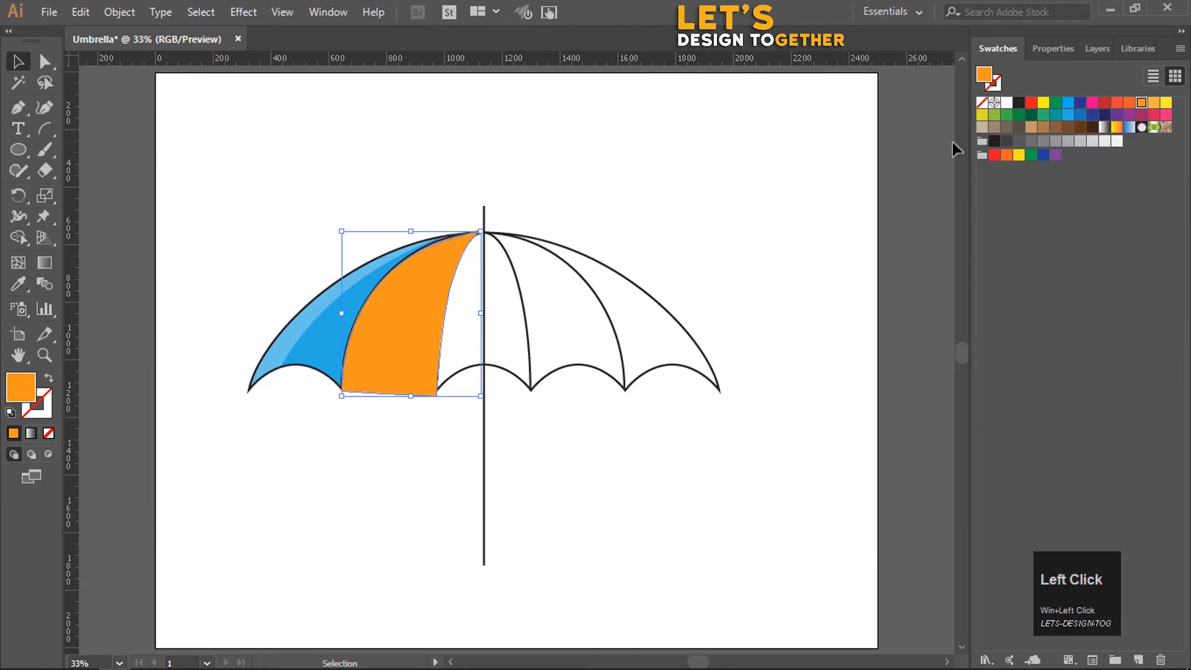
left_click(1055, 48)
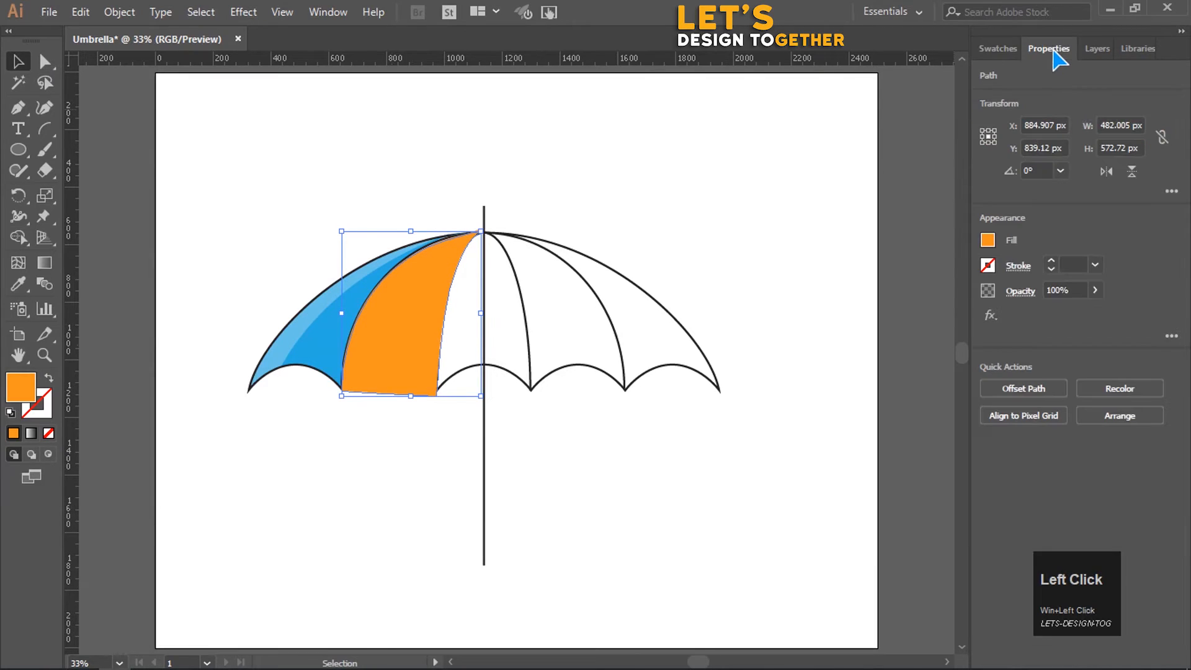
left_click(1077, 290)
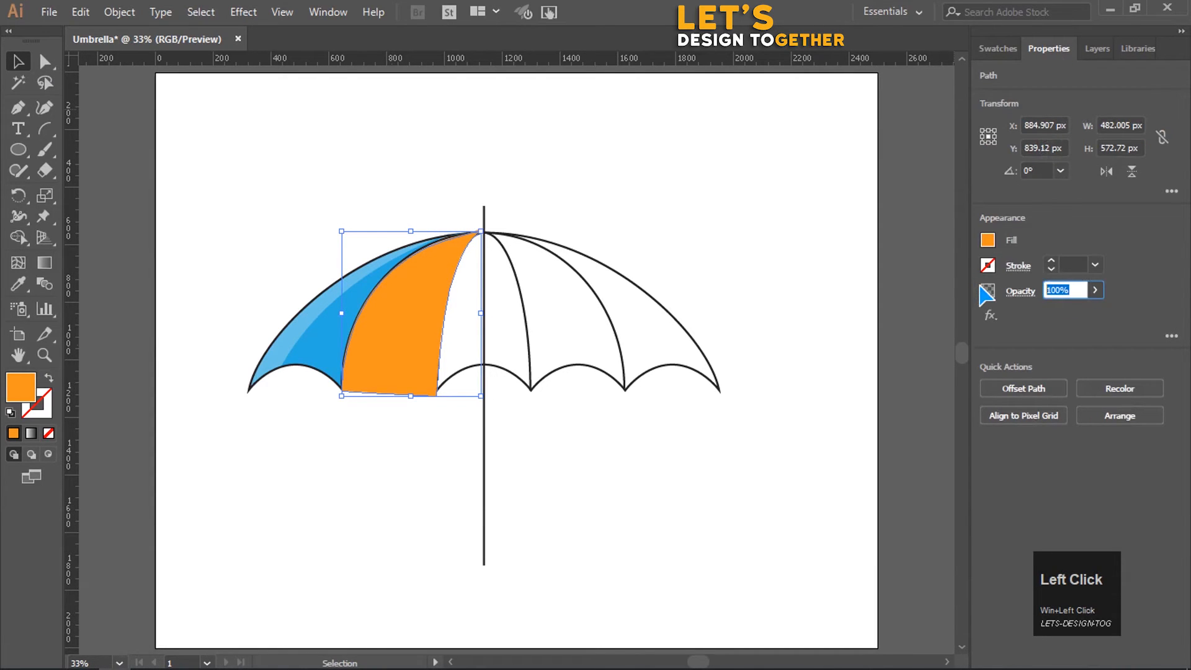
type("70")
key("Return")
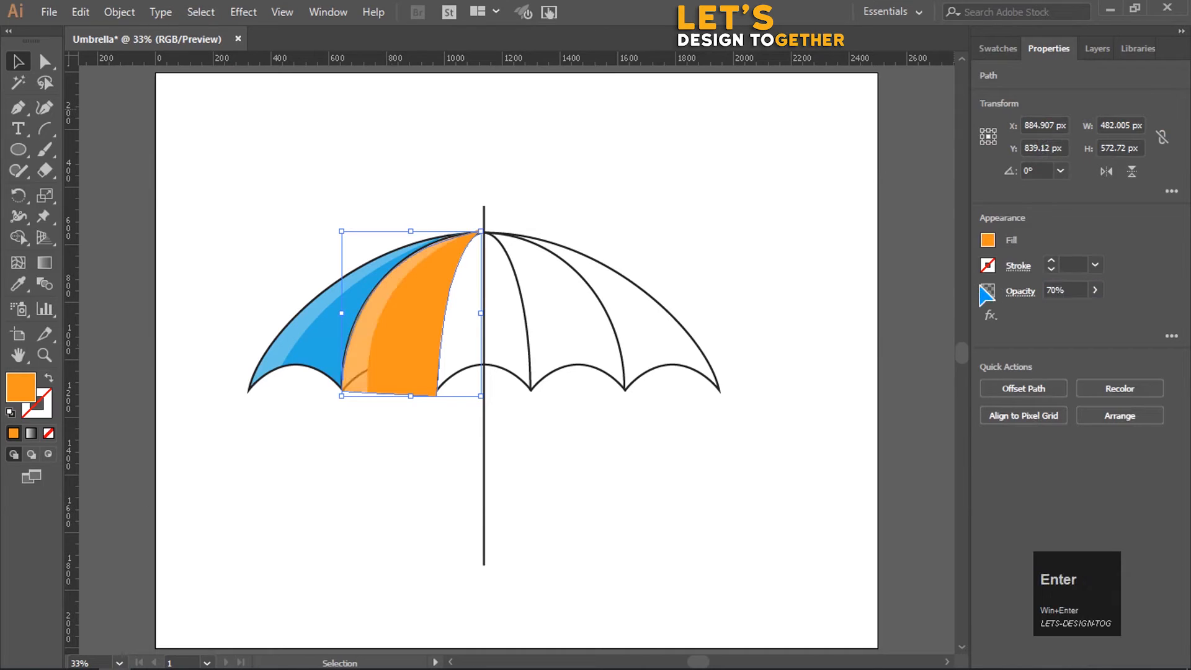
left_click(526, 293)
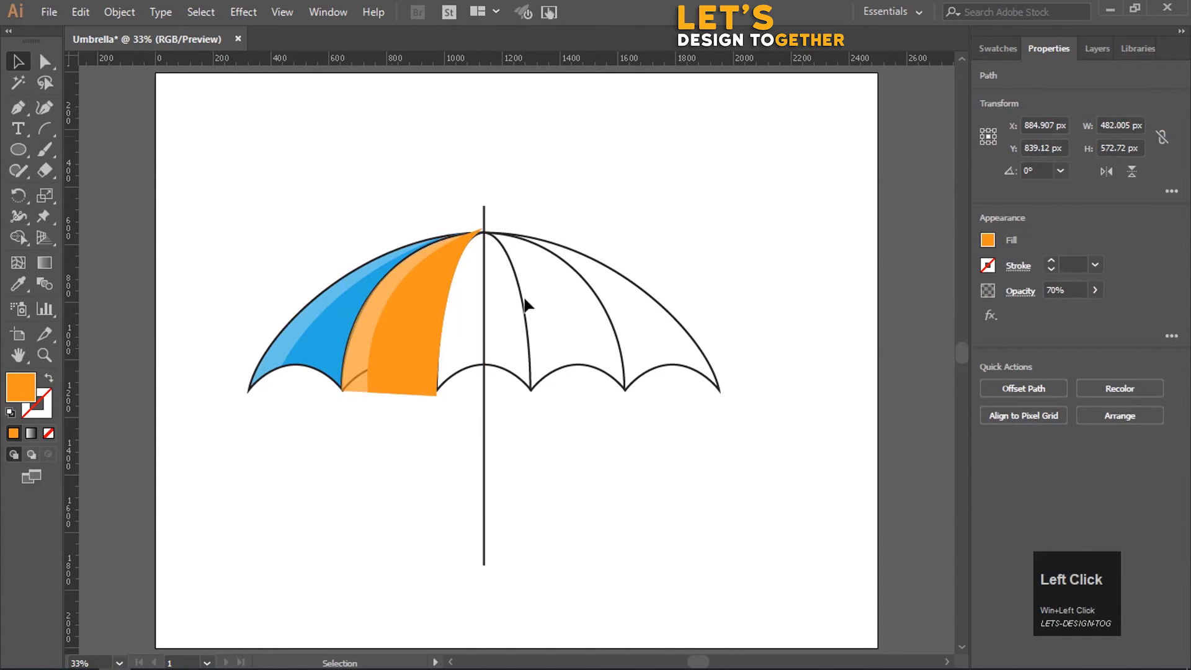
Group the orange highlight strip with the rest of the orange panel and send the group to the back
left_click(383, 337)
left_click(358, 345, "shift")
right_click(403, 328)
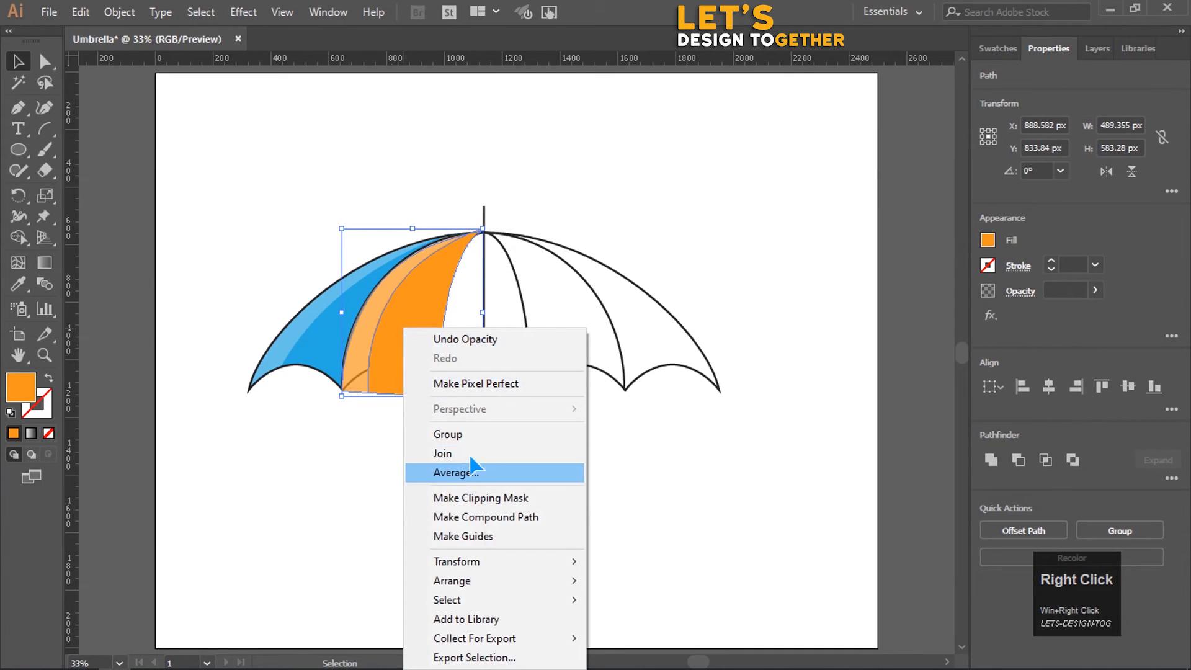
left_click(487, 434)
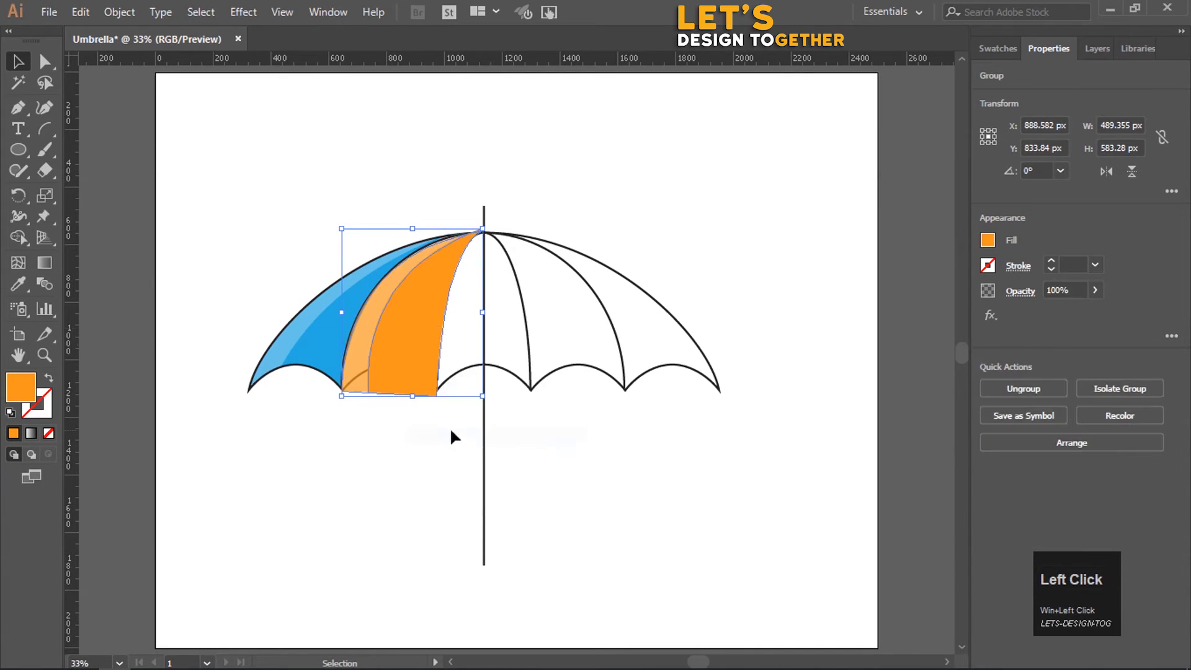
right_click(423, 290)
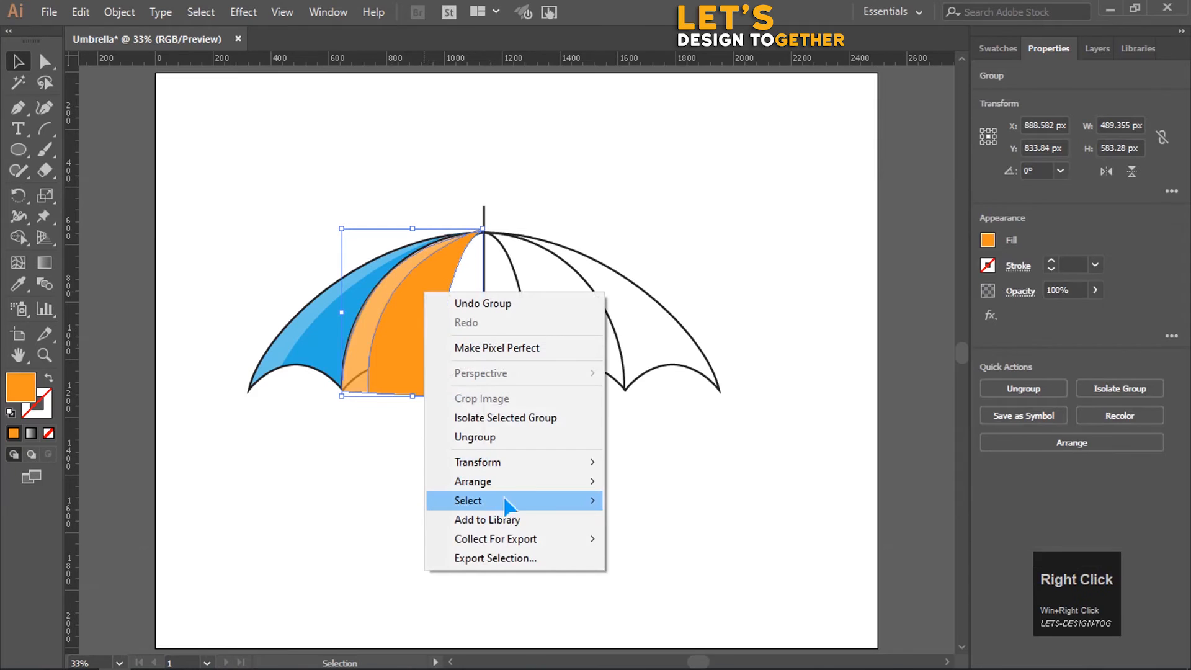
left_click(523, 482)
left_click(714, 541)
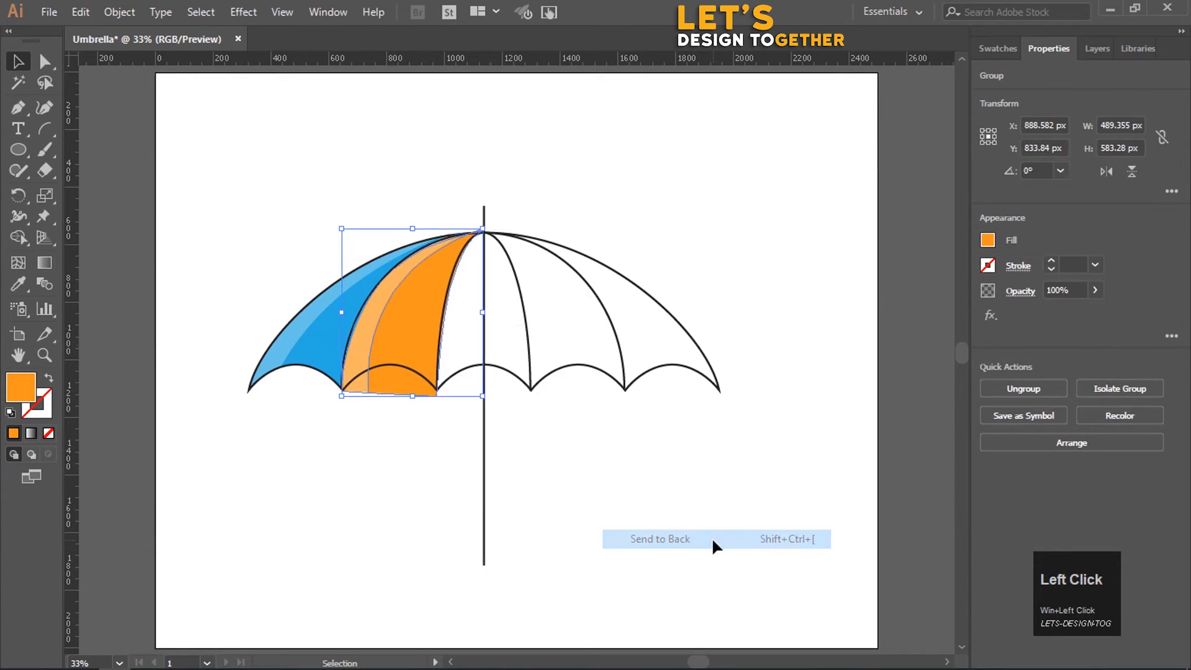
Unlock the umbrella and trim the orange fill below the second scallop with the Shape Builder, using the umbrella outline as the boundary
left_click(410, 497)
left_click(120, 12)
left_click(246, 135)
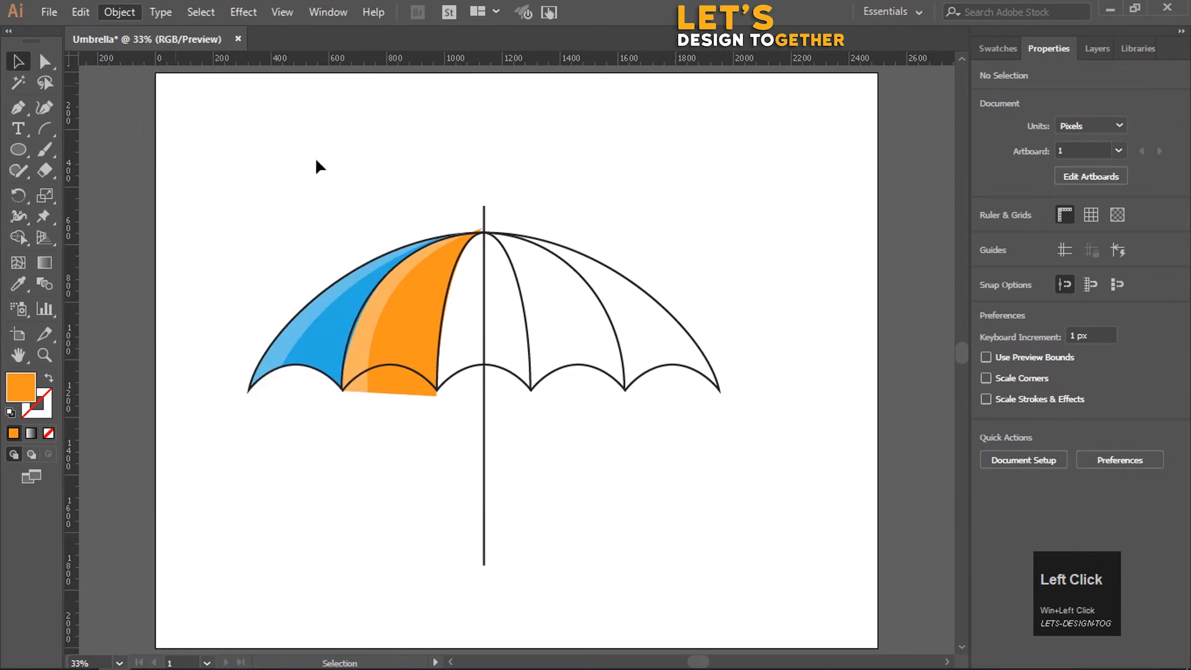
left_click_drag(211, 179, 700, 445)
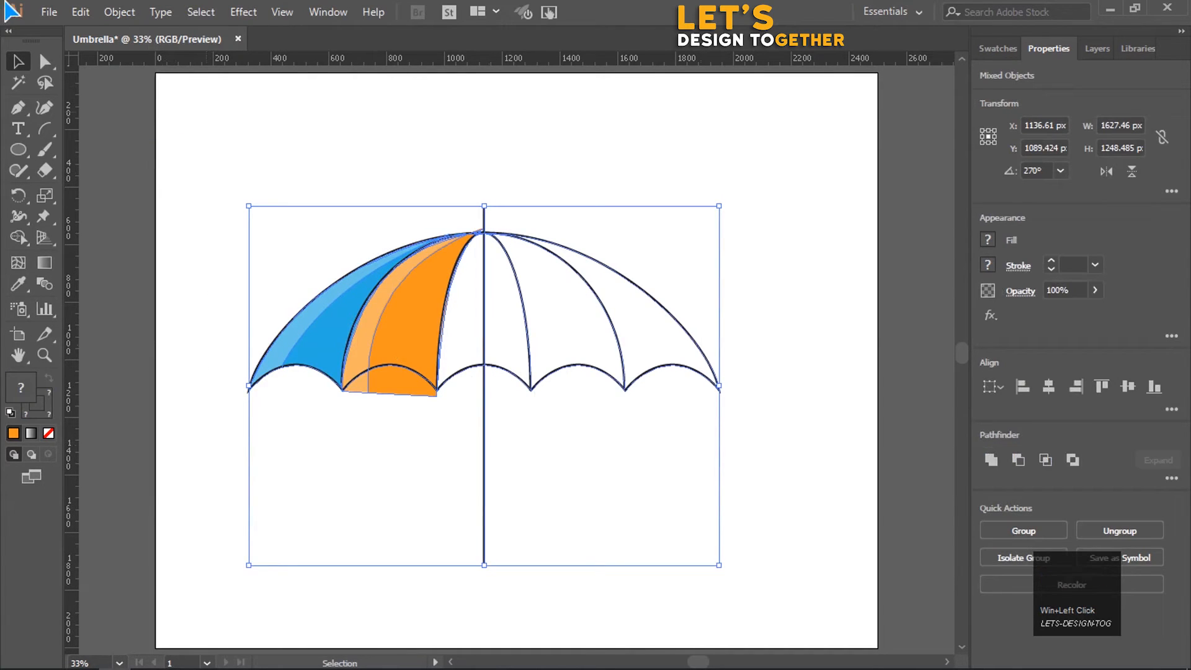
left_click(18, 237)
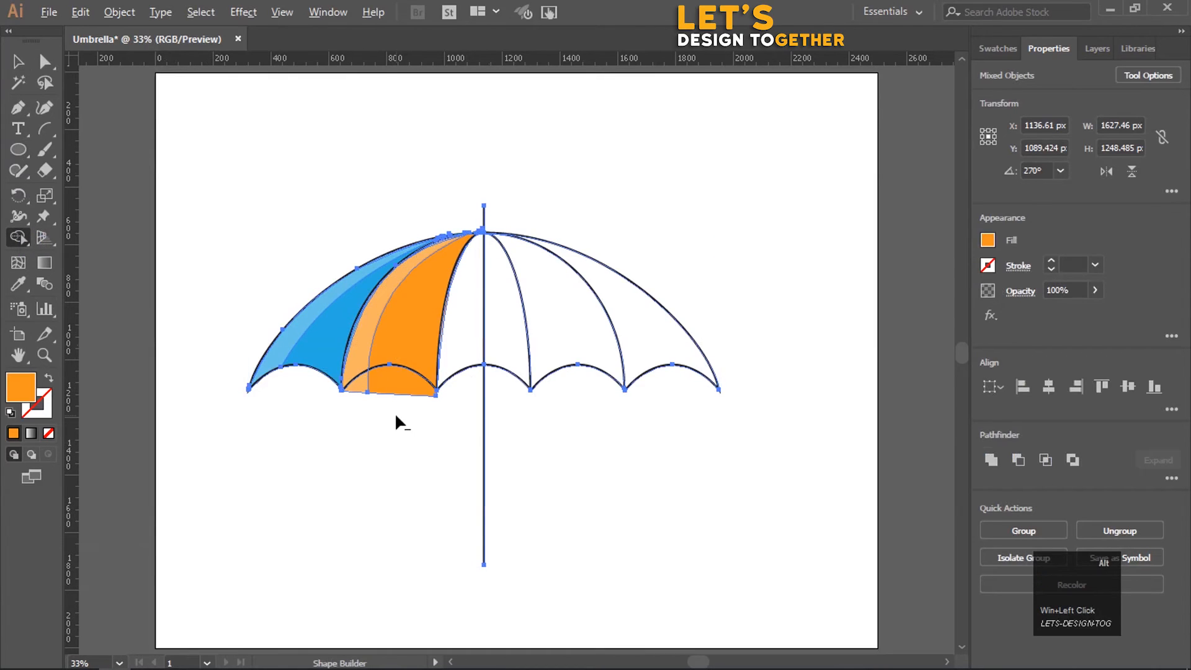
left_click_drag(417, 406, 359, 392)
key("ctrl+shift+a")
Remove the small orange sliver sticking out above the umbrella's peak with the Shape Builder
left_click(18, 61)
key("ctrl+a")
left_click(561, 153)
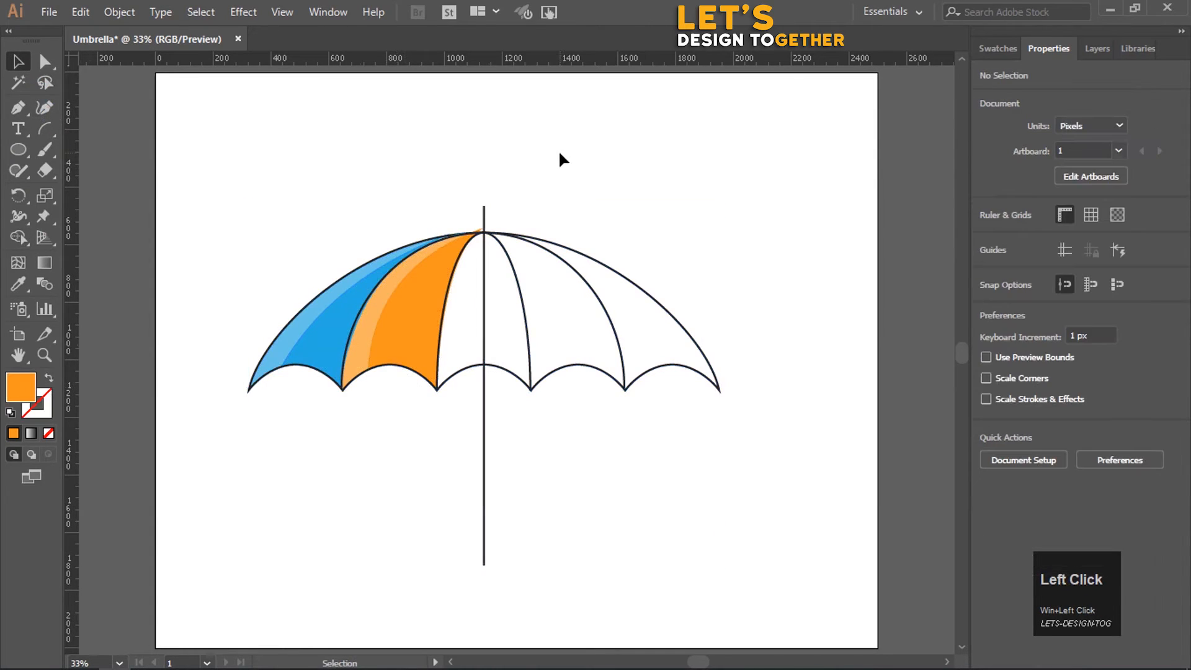
left_click_drag(370, 203, 453, 305)
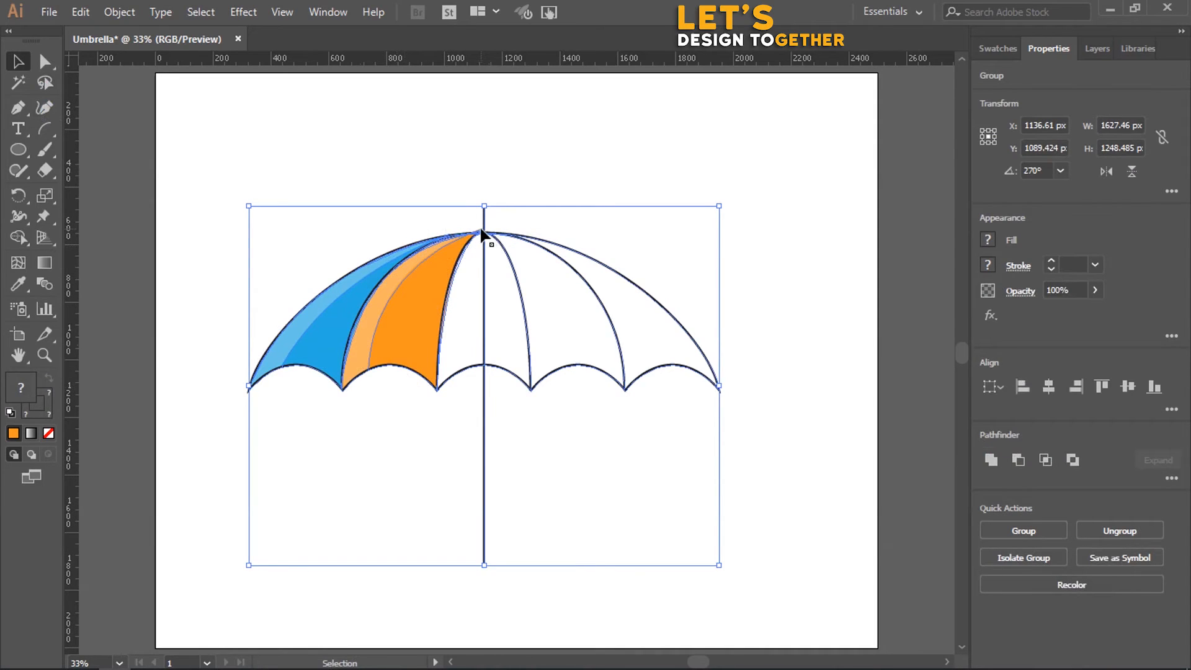
key("shift+m")
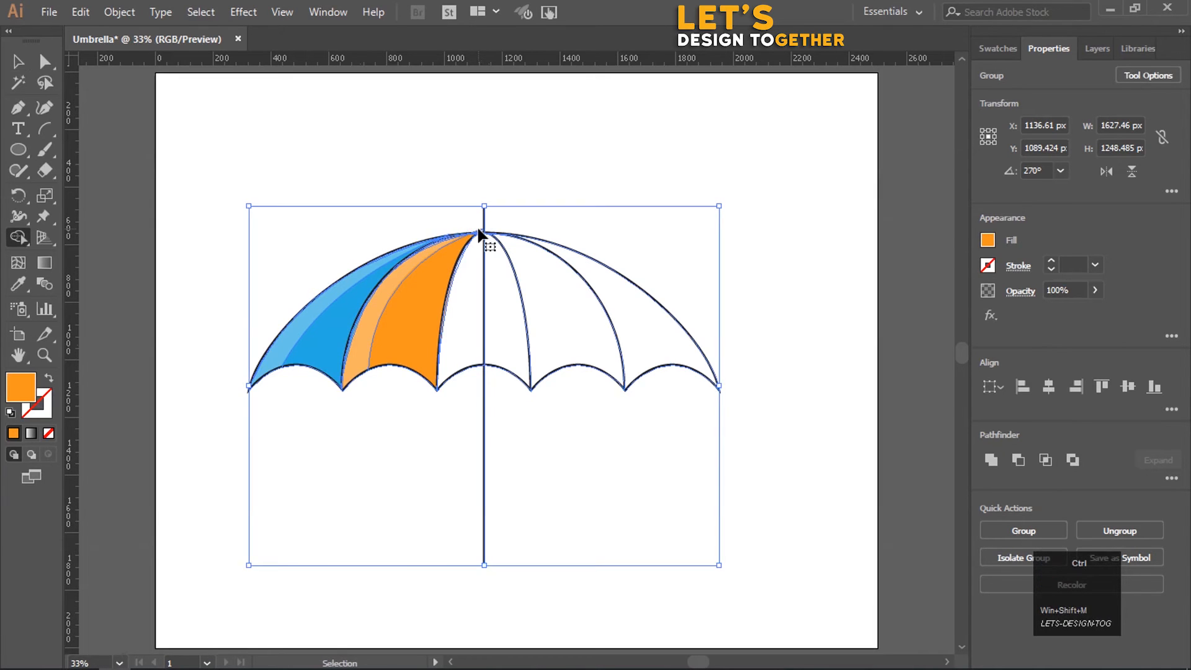
key("ctrl+equal")
key("ctrl+equal")
left_click_drag(648, 211, 647, 304)
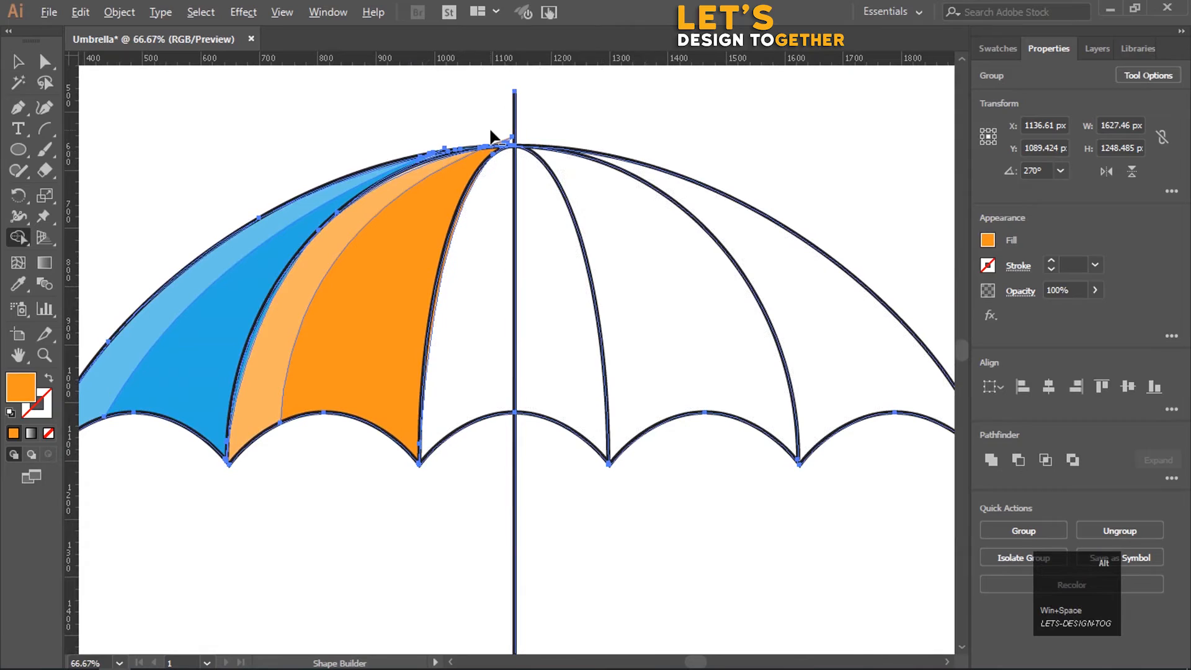
left_click(493, 130, "alt")
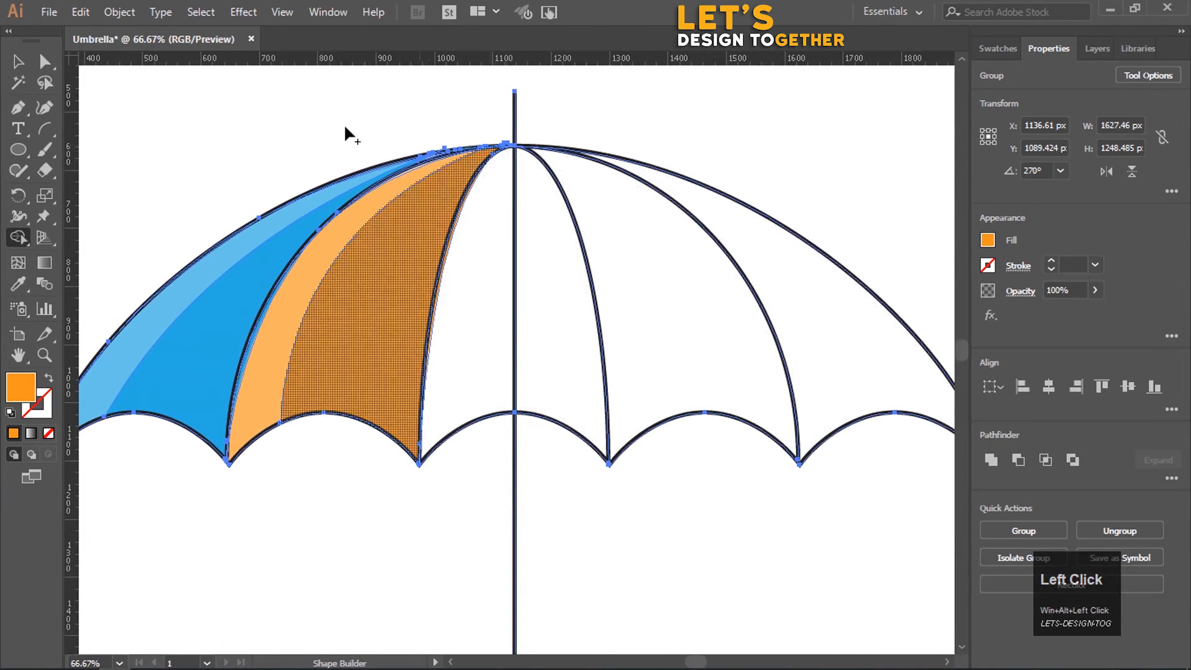
left_click_drag(487, 123, 496, 140)
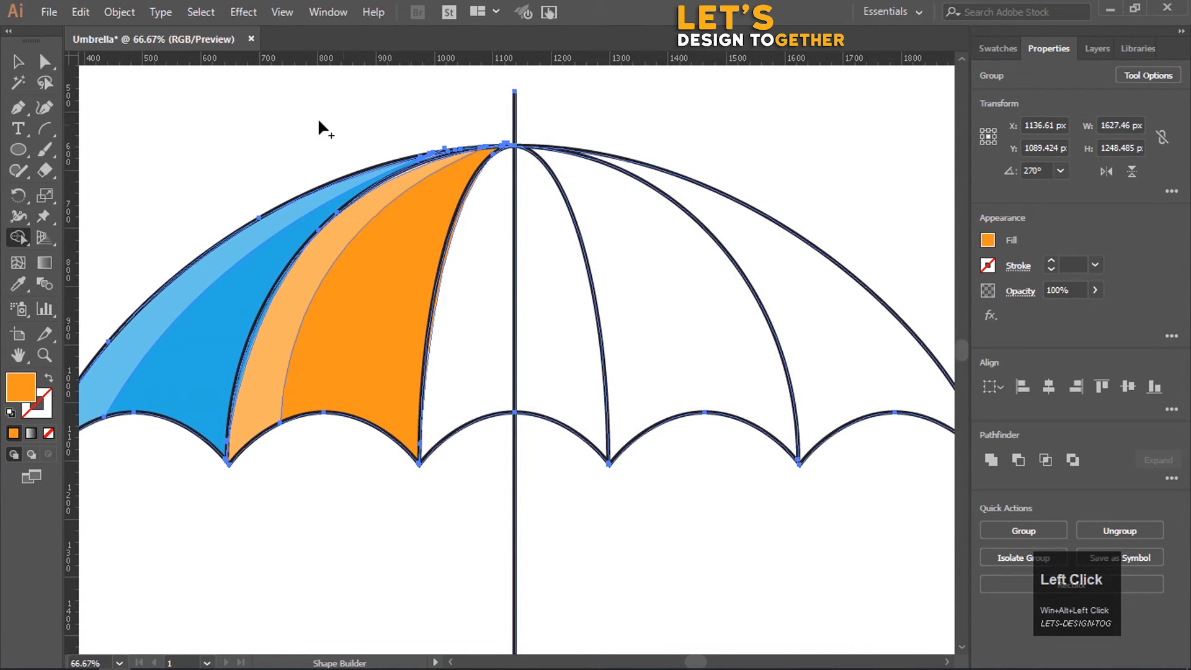
left_click(18, 61)
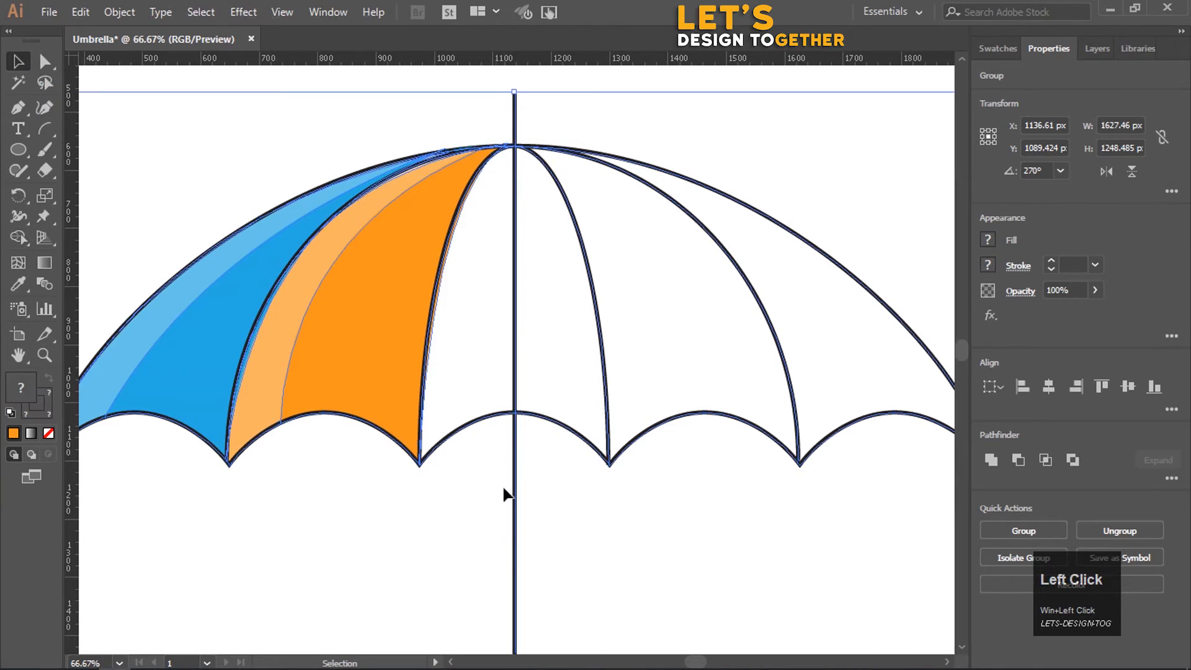
left_click(490, 545)
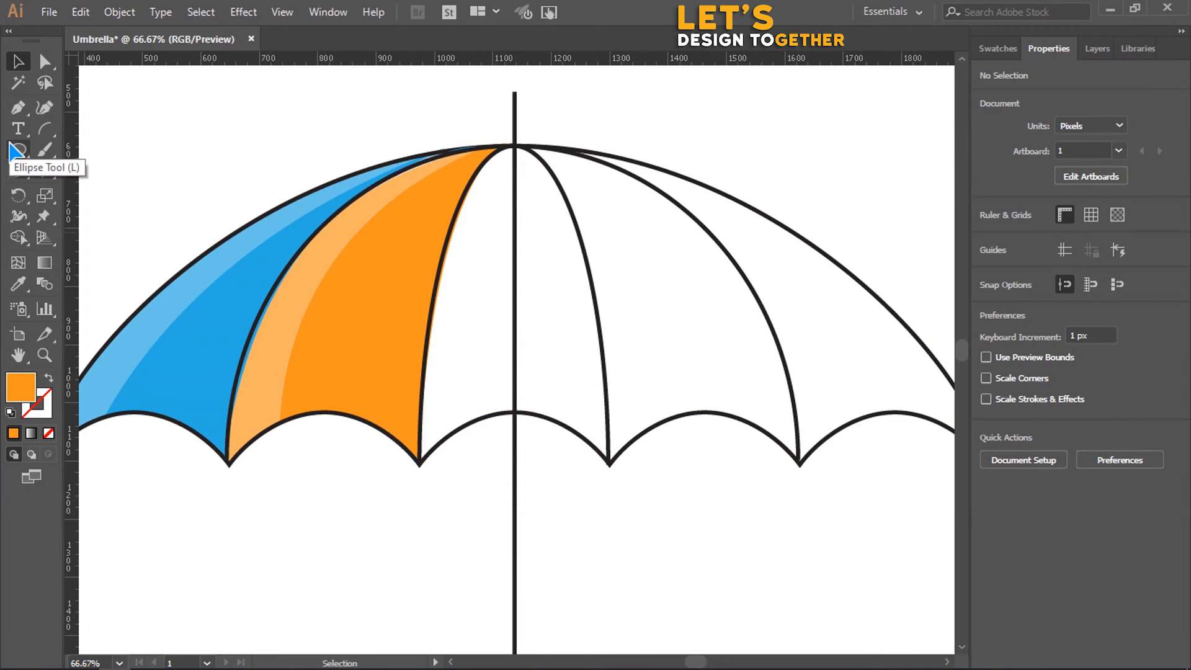
Trace the left half of the center canopy panel with the Pen tool, closing the shape along the pole and straight across the base
left_click(15, 106)
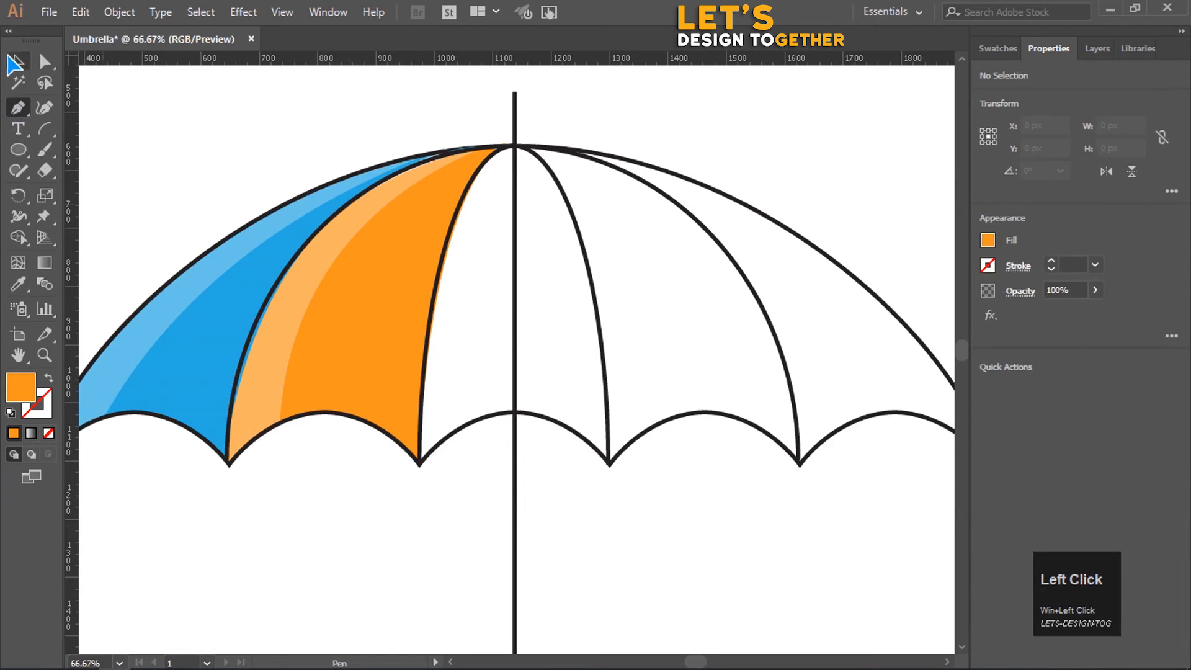
left_click(12, 59)
left_click(713, 411)
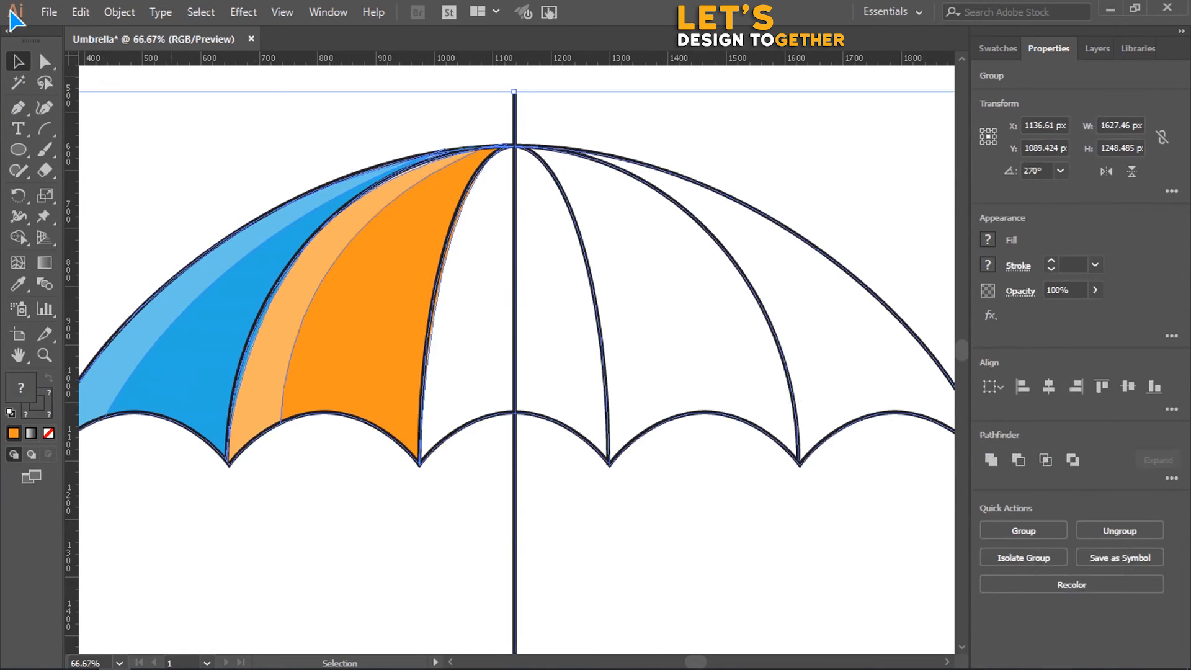
key("ctrl+shift+a")
key("p")
left_click(420, 464)
left_click_drag(515, 146, 609, 120)
left_click(514, 146)
left_click(513, 464, "shift")
left_click(419, 464)
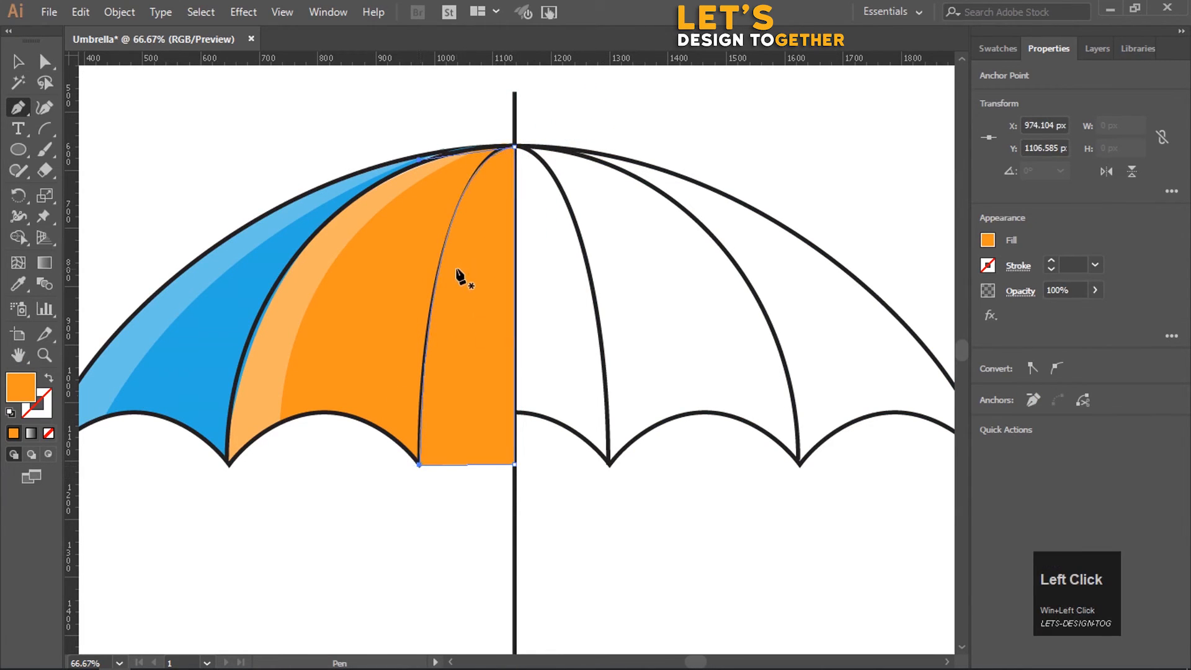
Fill the newly traced half panel with the yellow swatch
left_click(998, 48)
left_click(1166, 103)
key("ctrl")
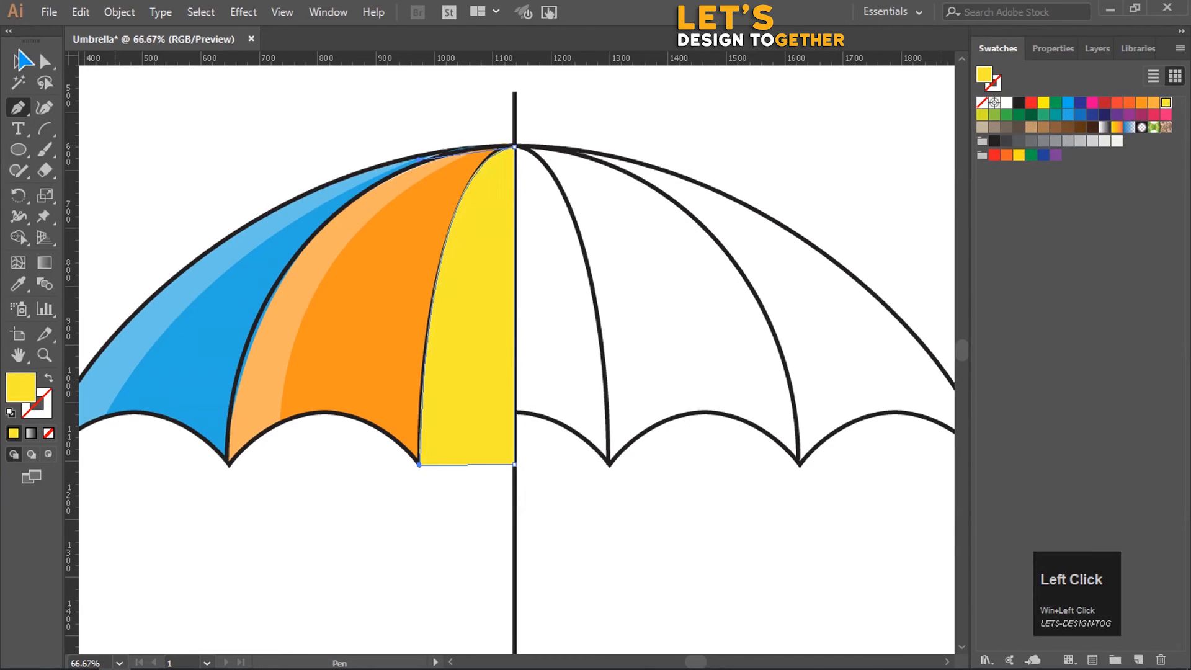
Duplicate the yellow half panel in place, rotate the copy about 10.7° and shift it right to leave a narrow outer strip exposed
key("ctrl+c")
key("ctrl+f")
left_click_drag(417, 470, 448, 477)
left_click_drag(459, 342, 504, 345)
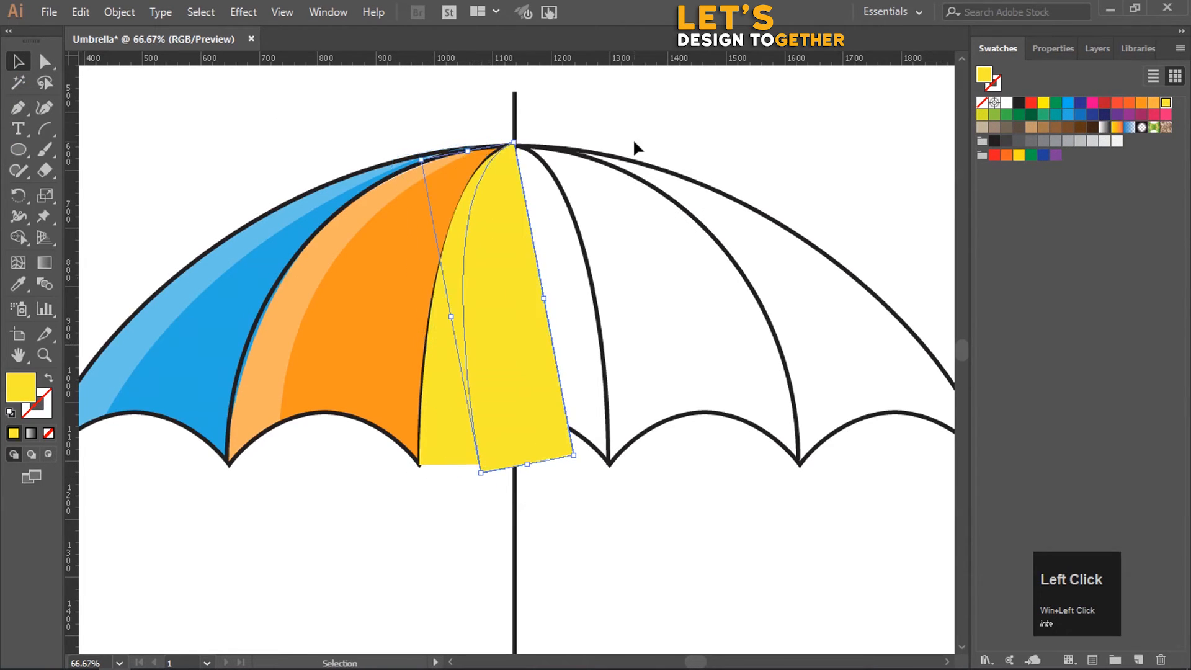
left_click_drag(451, 316, 444, 317)
Group the yellow half panel with its rotated copy and set the opacity of the exposed outer strip to 70%
left_click(441, 403, "shift")
right_click(458, 402)
left_click(539, 164)
double_click(443, 433)
left_click(1048, 49)
left_click(1075, 290)
type("70")
left_click(598, 505)
key("Escape")
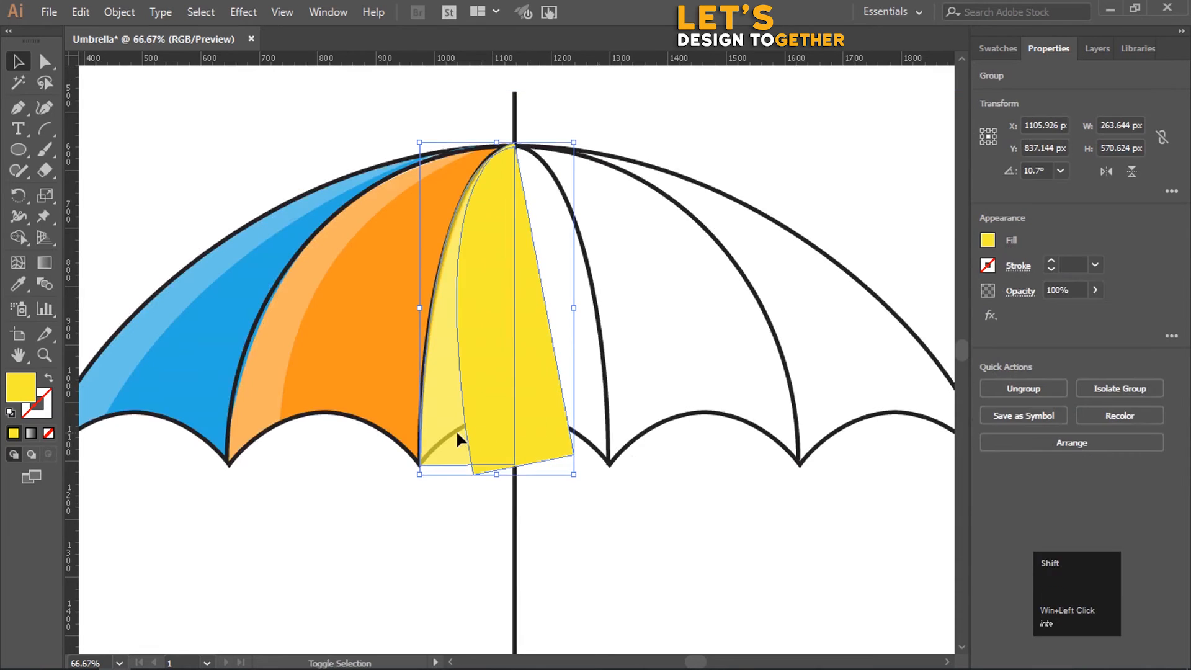
Remove the part of the rotated yellow copy beyond the pole with the Shape Builder and send the yellow group to the back
key("shift+m")
left_click(540, 431, "alt")
key("v")
right_click(496, 166)
mouse_move(546, 356)
left_click(726, 428)
left_click(689, 522)
Trim the yellow fill below the center scallop with the Shape Builder, using the umbrella outline as the boundary
left_click_drag(433, 127, 610, 207)
left_click(119, 12)
left_click(279, 128)
left_click_drag(441, 123, 496, 351)
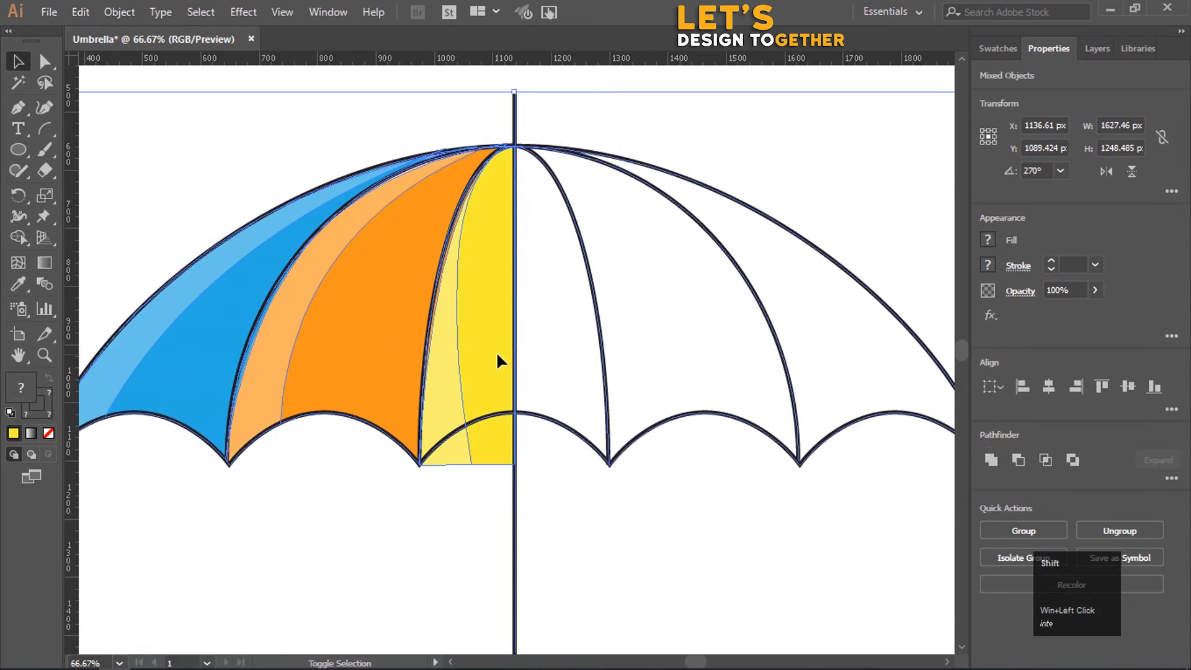
key("shift+m")
left_click(490, 435, "alt")
key("v")
left_click(300, 127)
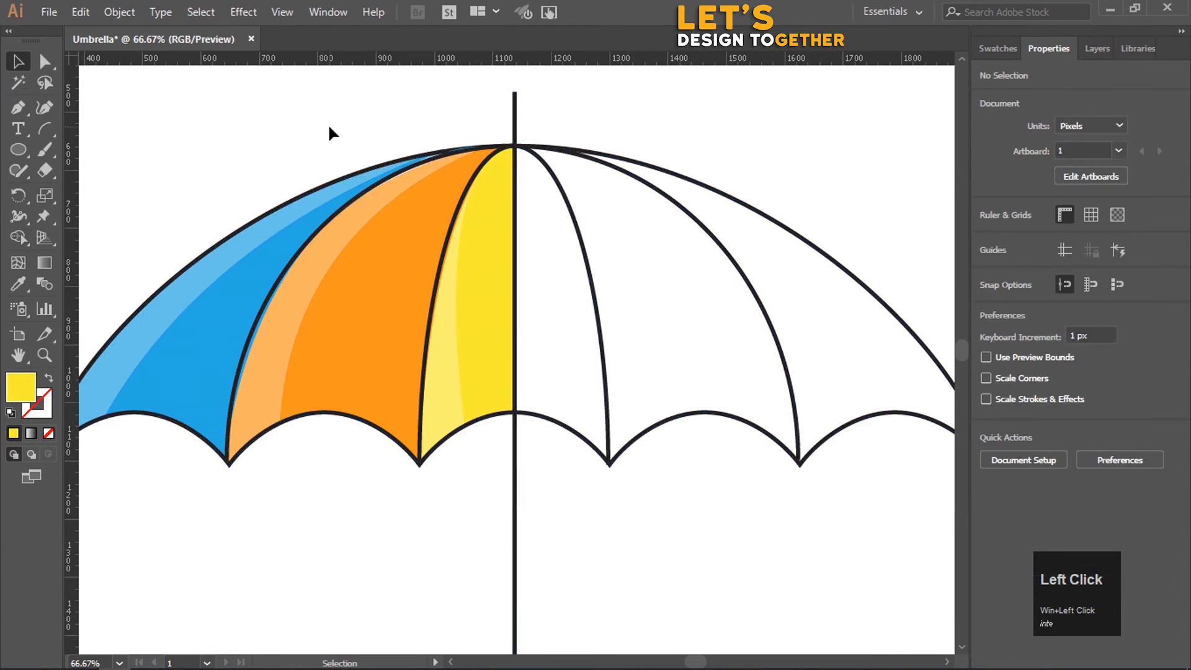
Duplicate the blue panel group, flip the copy horizontally and move it onto the umbrella's far right panel
key("ctrl+0")
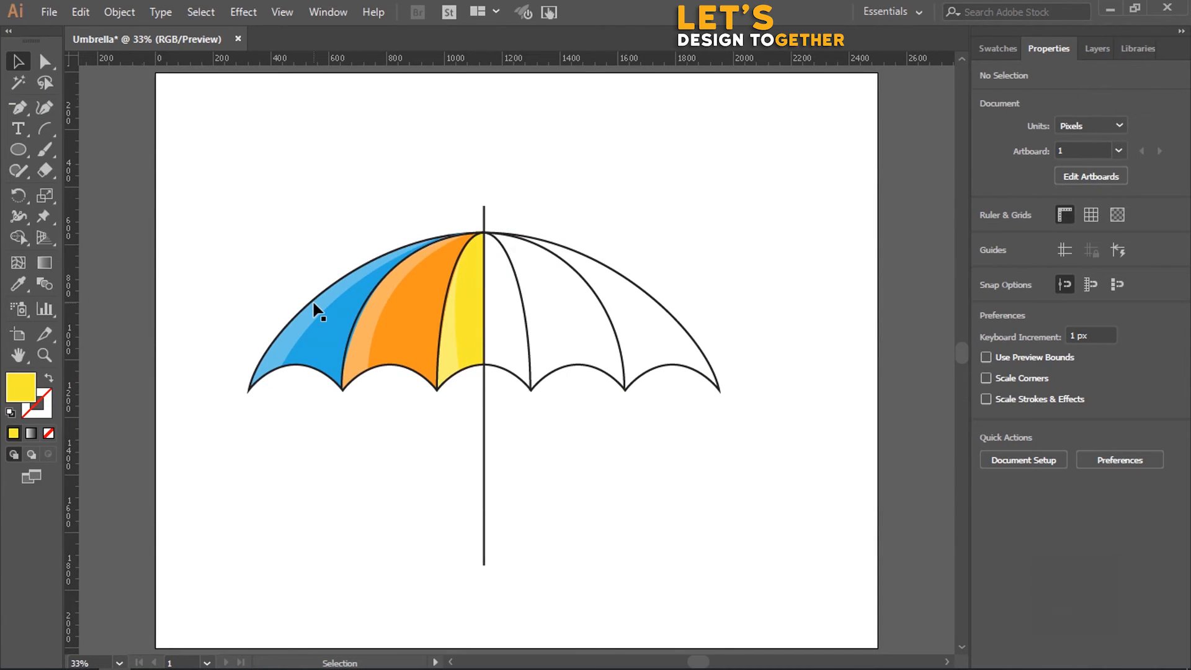
left_click(307, 343)
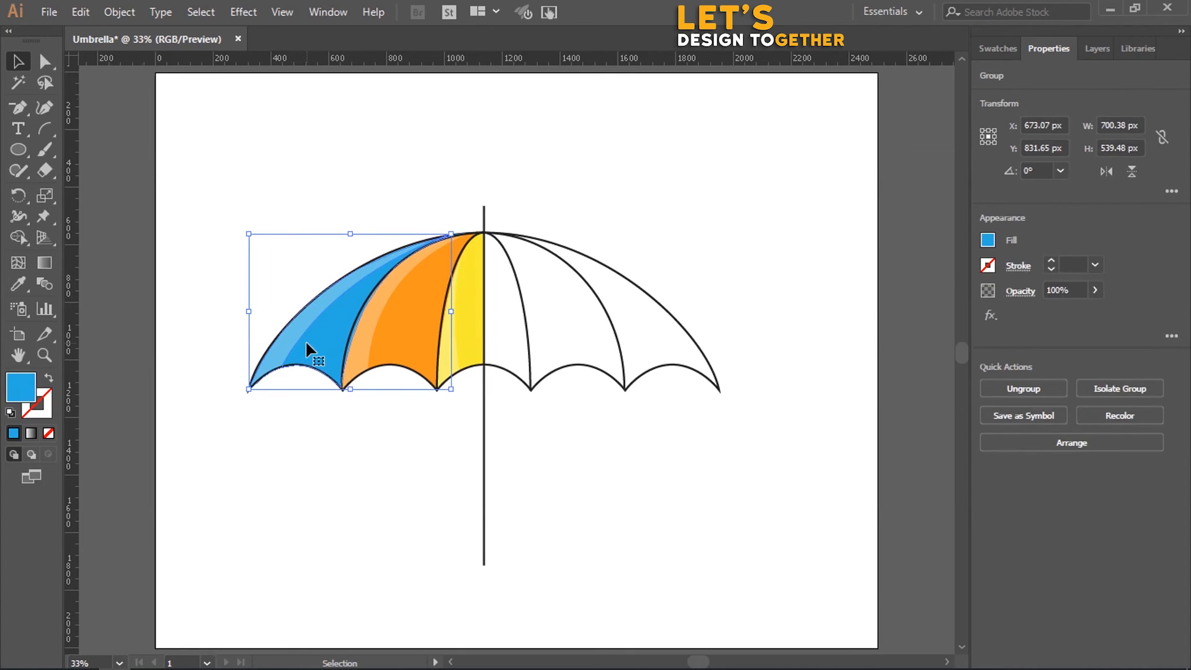
key("ctrl")
key("ctrl+c")
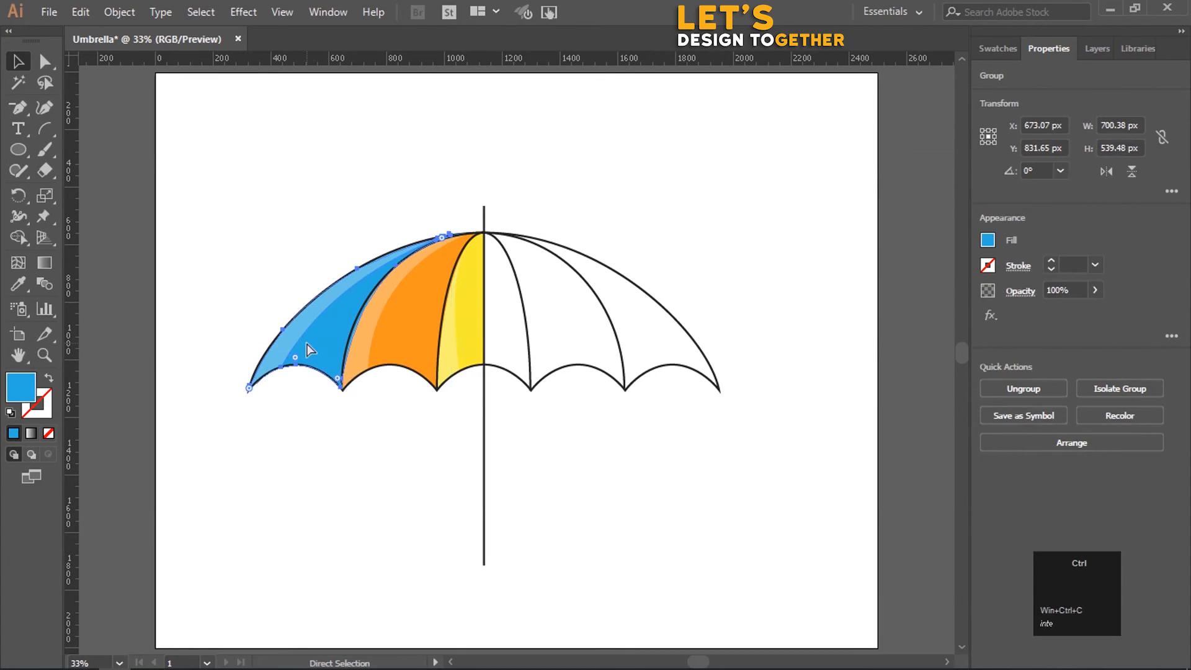
key("ctrl+f")
left_click(1106, 171)
left_click_drag(378, 334, 643, 336)
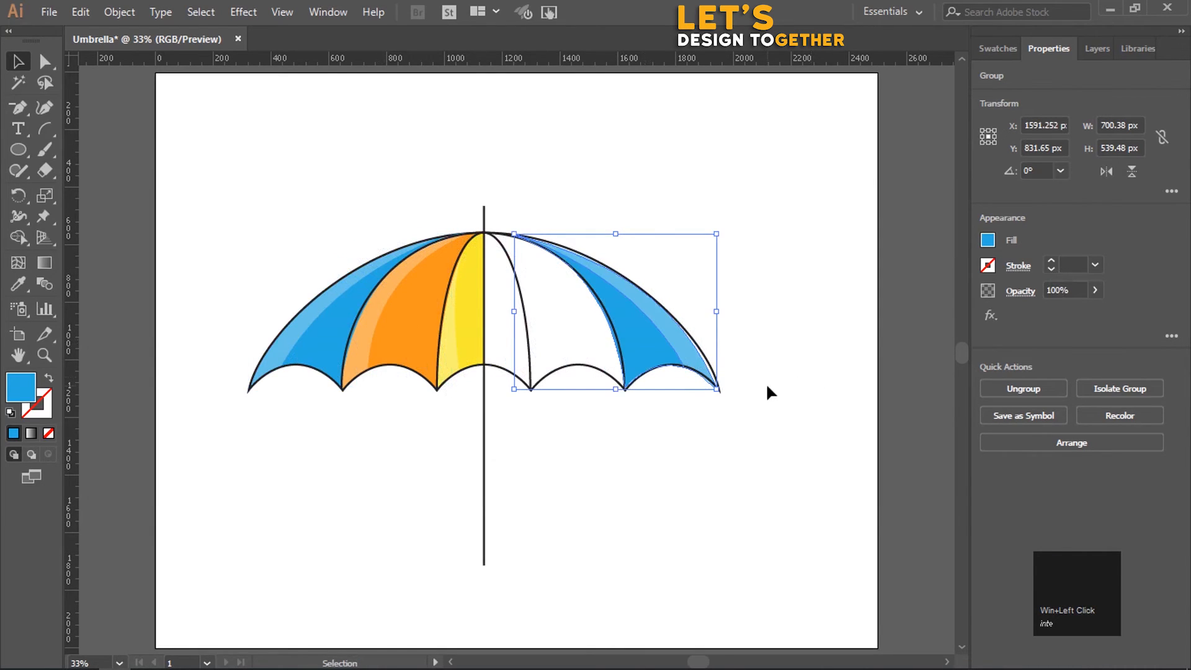
Nudge the mirrored blue panel horizontally to fit the far right panel's outline, at X about 1595 px
left_click(687, 355)
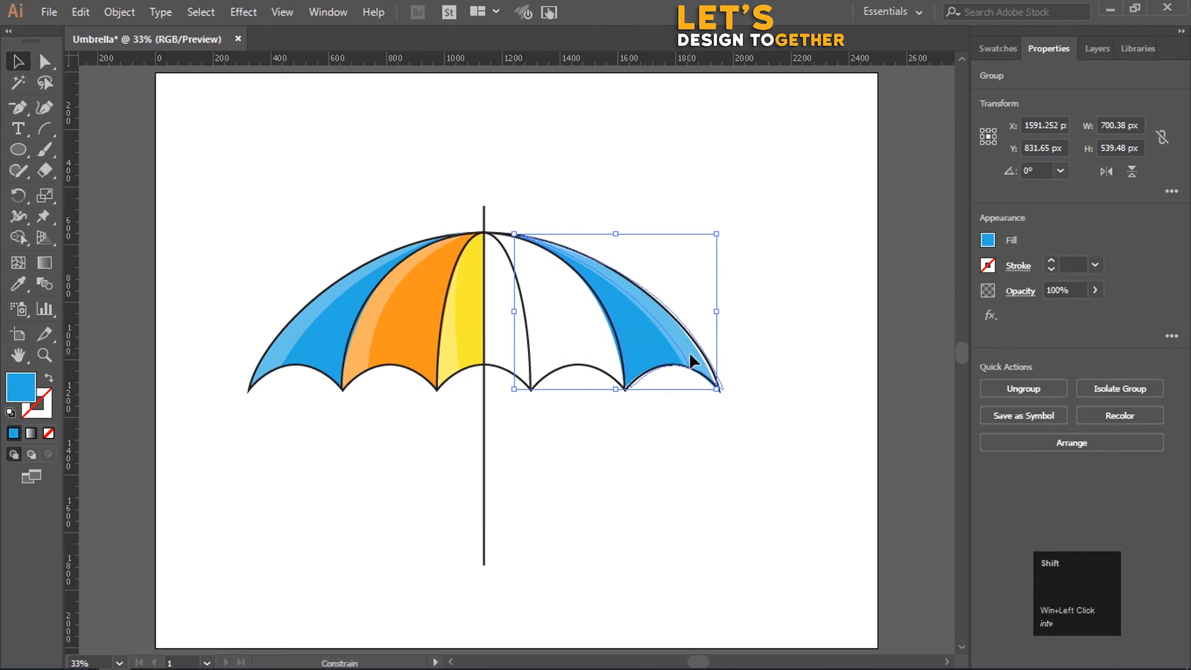
key("shift+Right")
key("shift+Right")
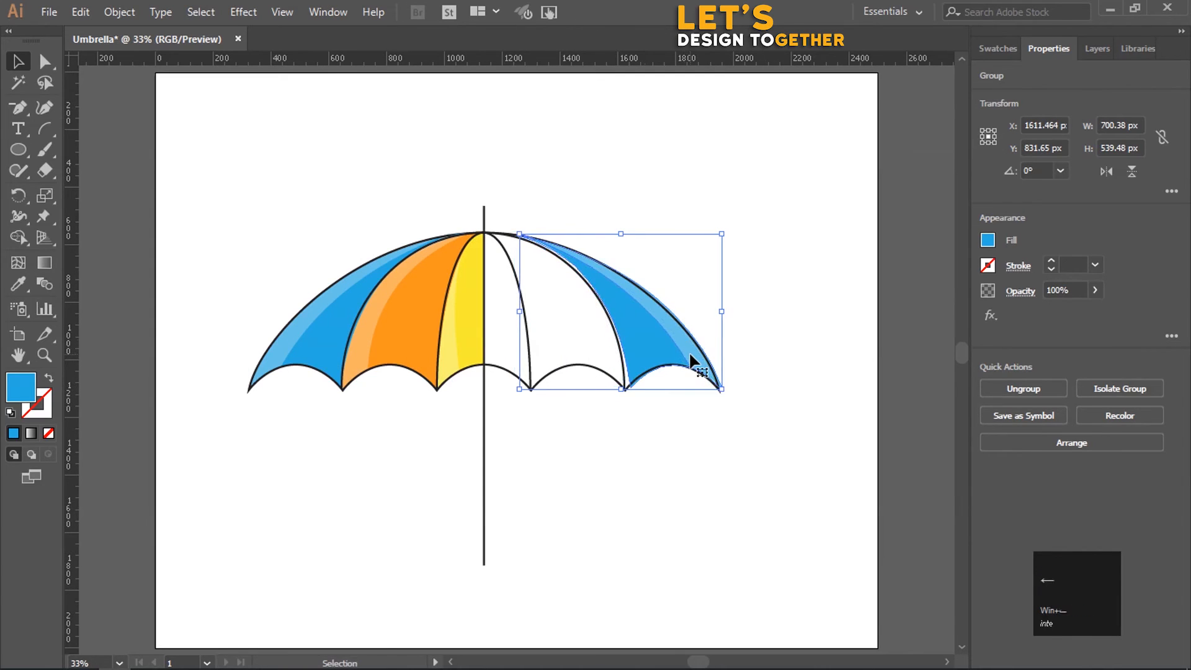
key("Left")
key("Left")
key("Left")
key("Left")
key("Left")
key("Left")
key("Left")
key("Left")
key("Left")
key("Left")
key("Left")
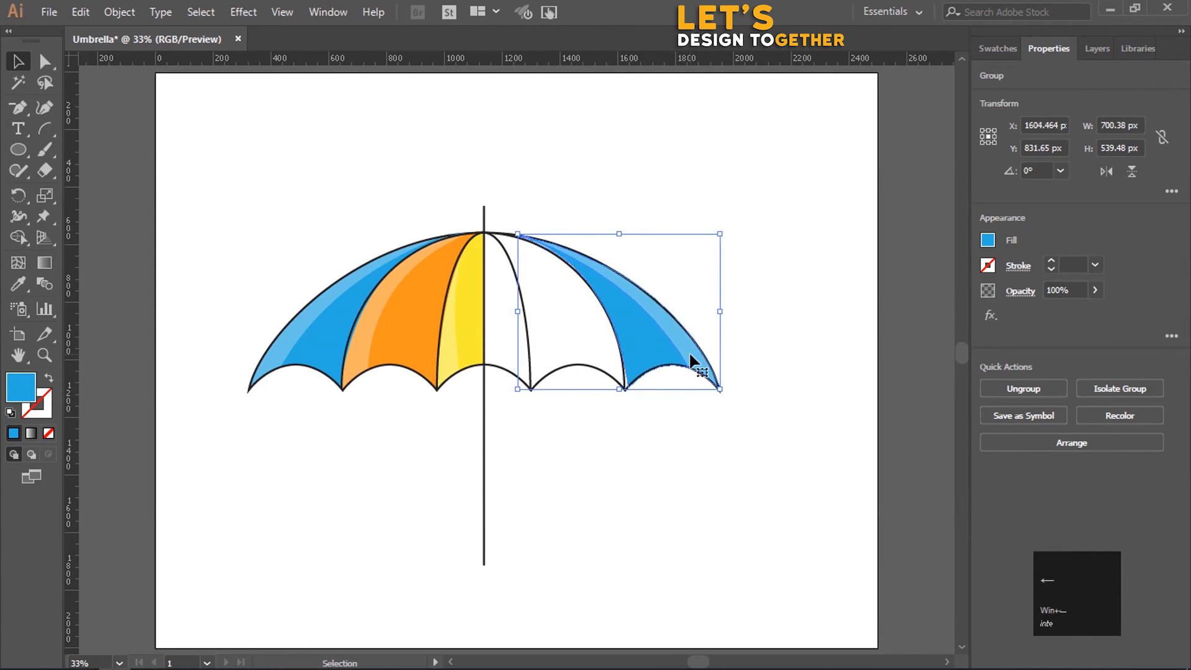
key("Left")
key("Left")
key("Left")
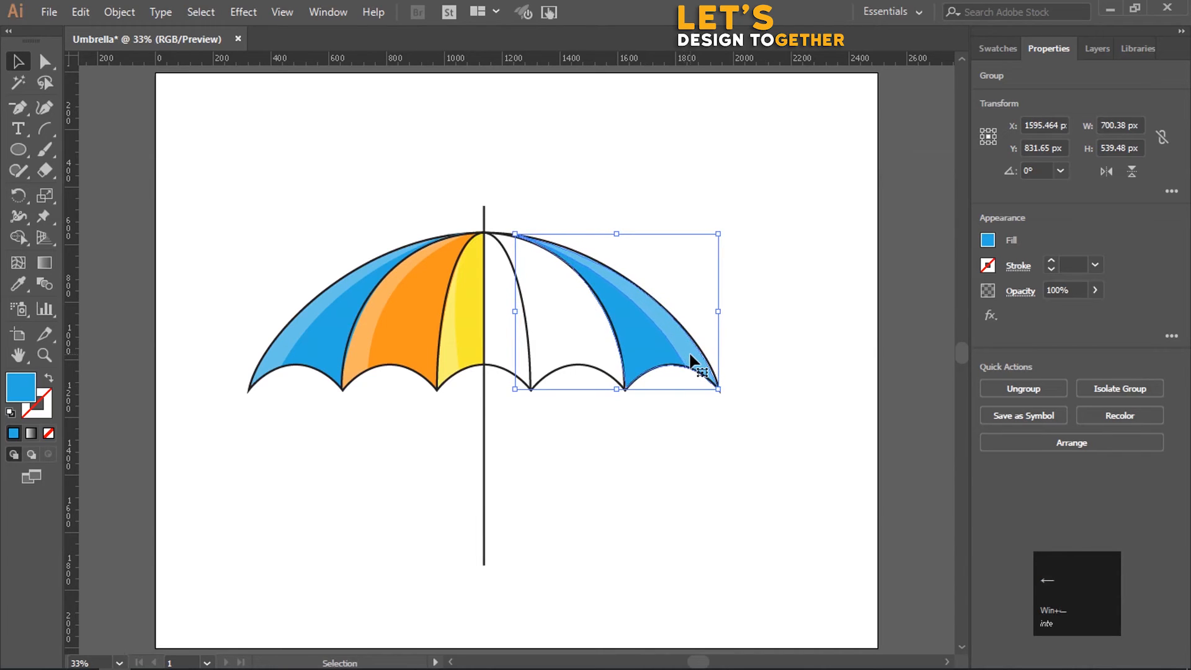
left_click(769, 444)
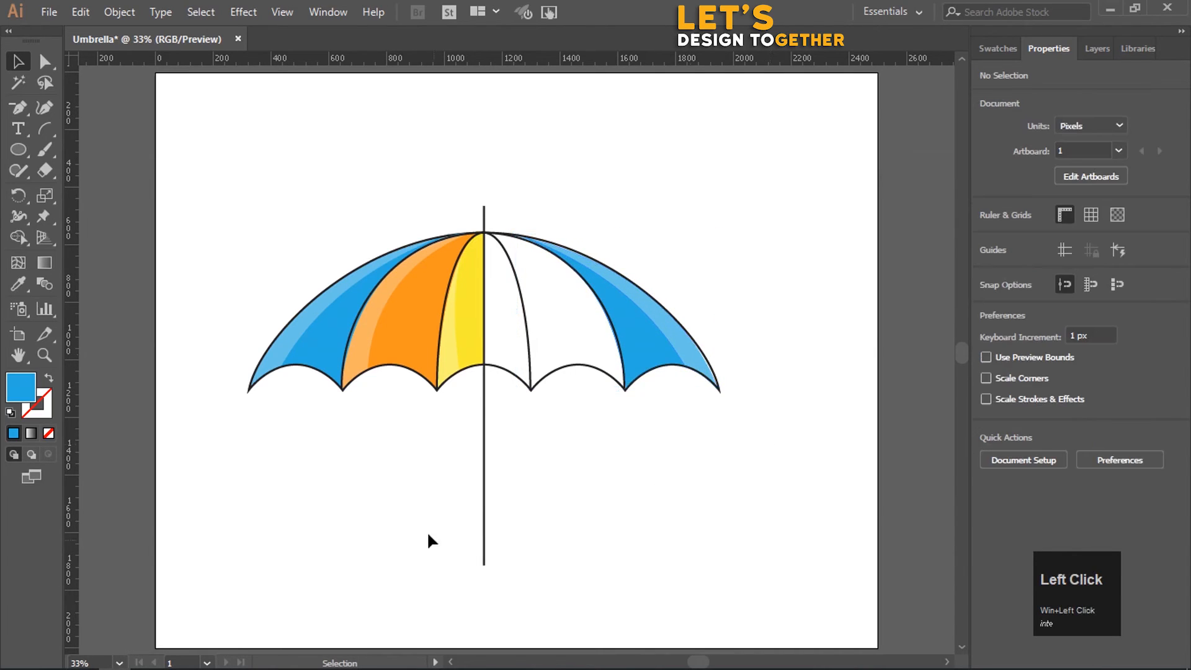
Duplicate the orange panel group, flip it horizontally and place it on the matching right-hand panel at X about 1391 px
left_click(418, 289)
key("ctrl+c")
key("ctrl+f")
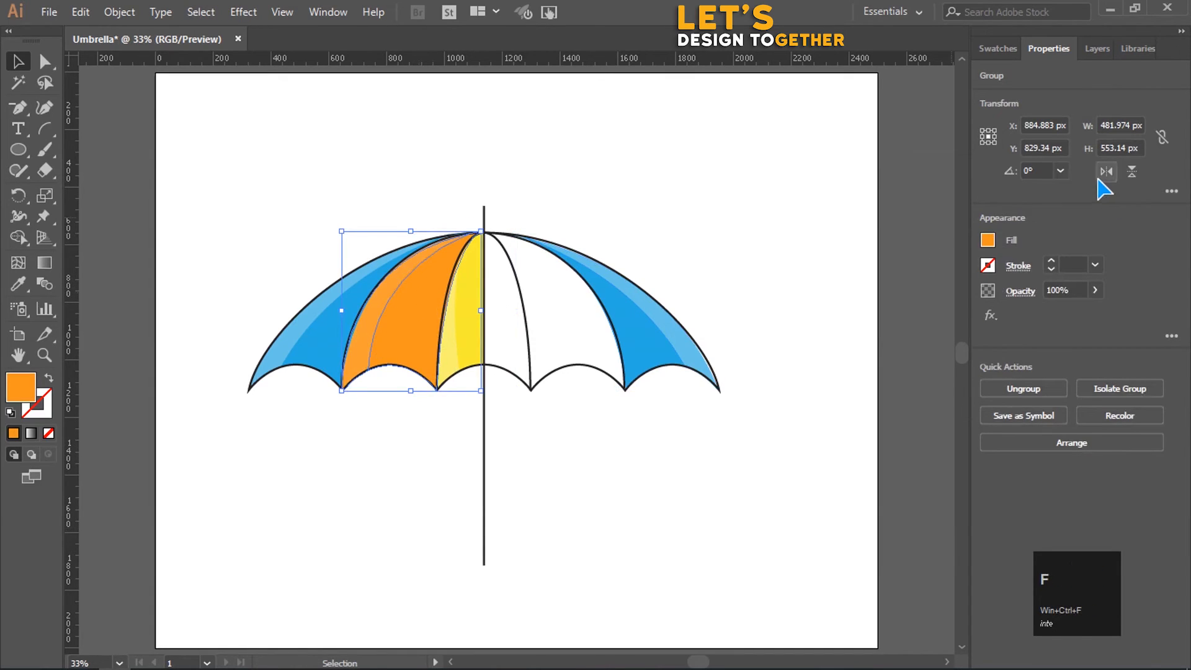
left_click(1106, 172)
left_click_drag(429, 359, 575, 355)
left_click_drag(574, 354, 576, 356)
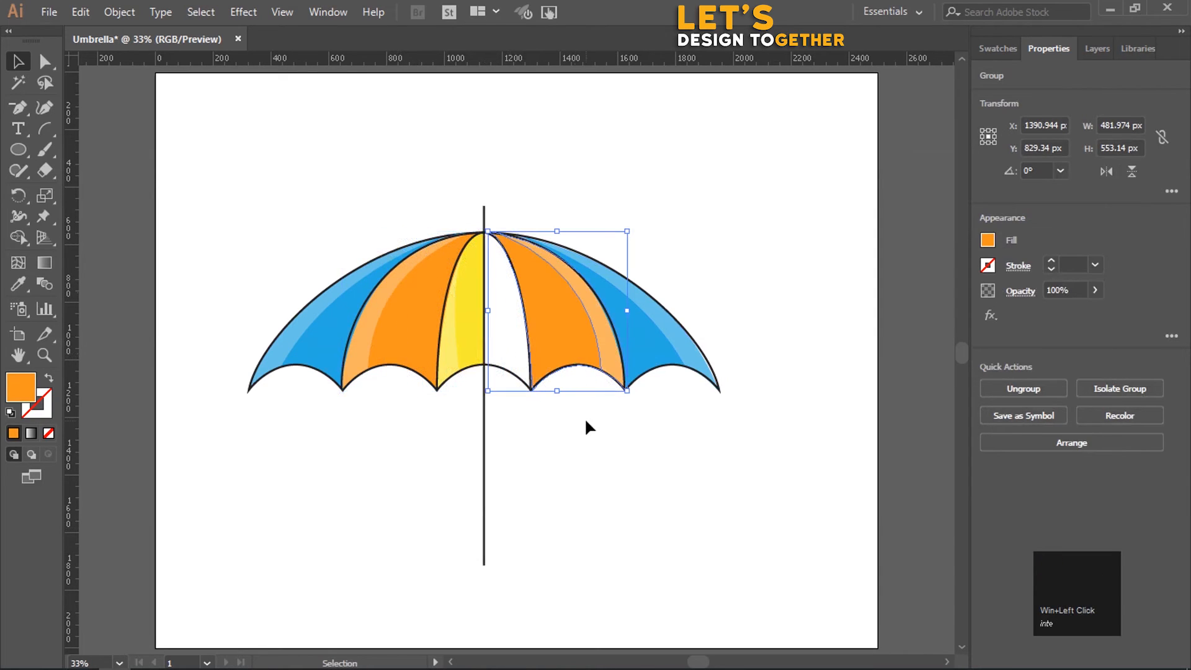
left_click(587, 425)
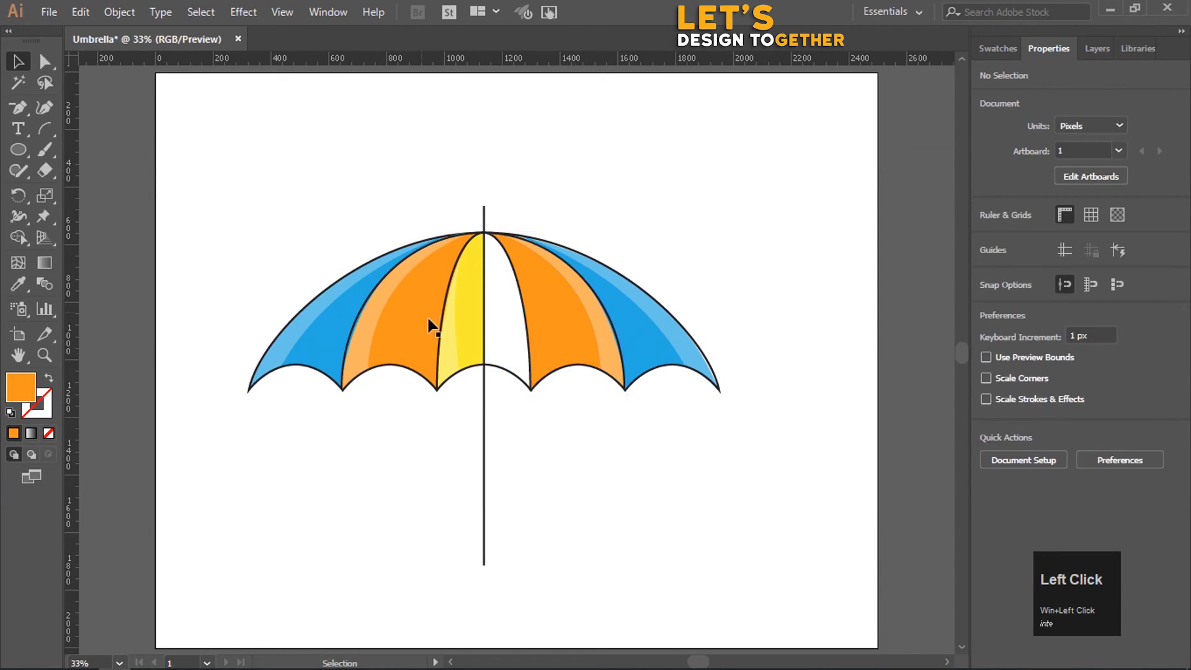
Duplicate the yellow half panel, flip it horizontally and align it to the right of the pole at X about 1222 px
left_click(460, 333)
key("ctrl+c")
key("ctrl+f")
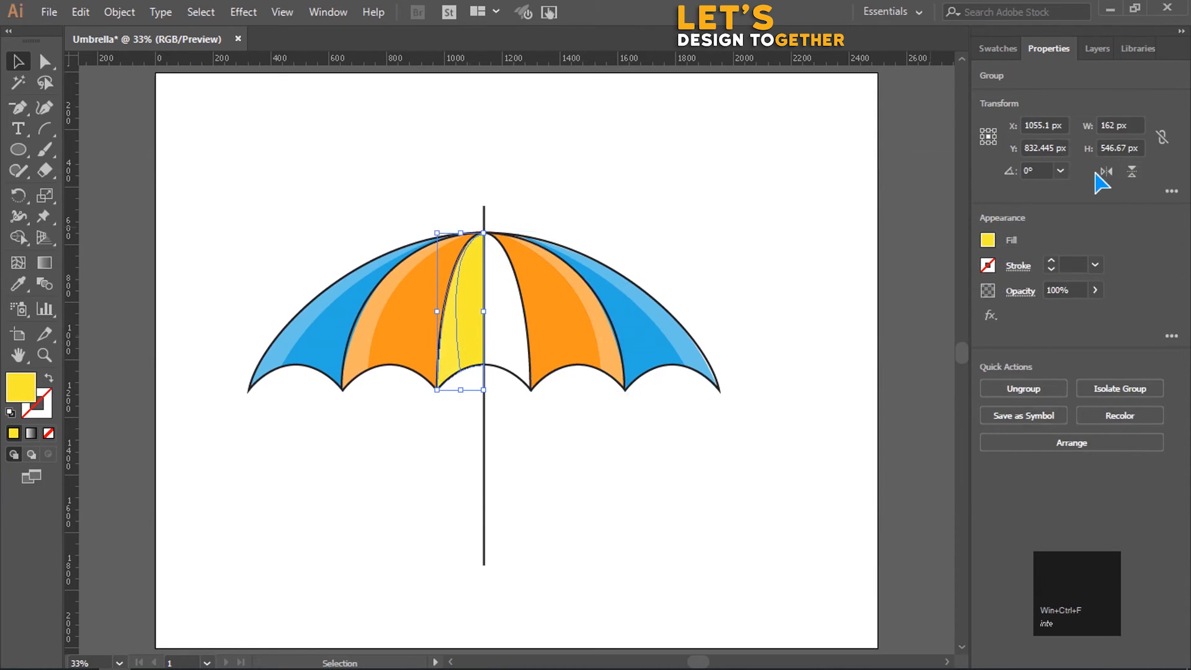
left_click(1104, 172)
left_click_drag(464, 358, 515, 348)
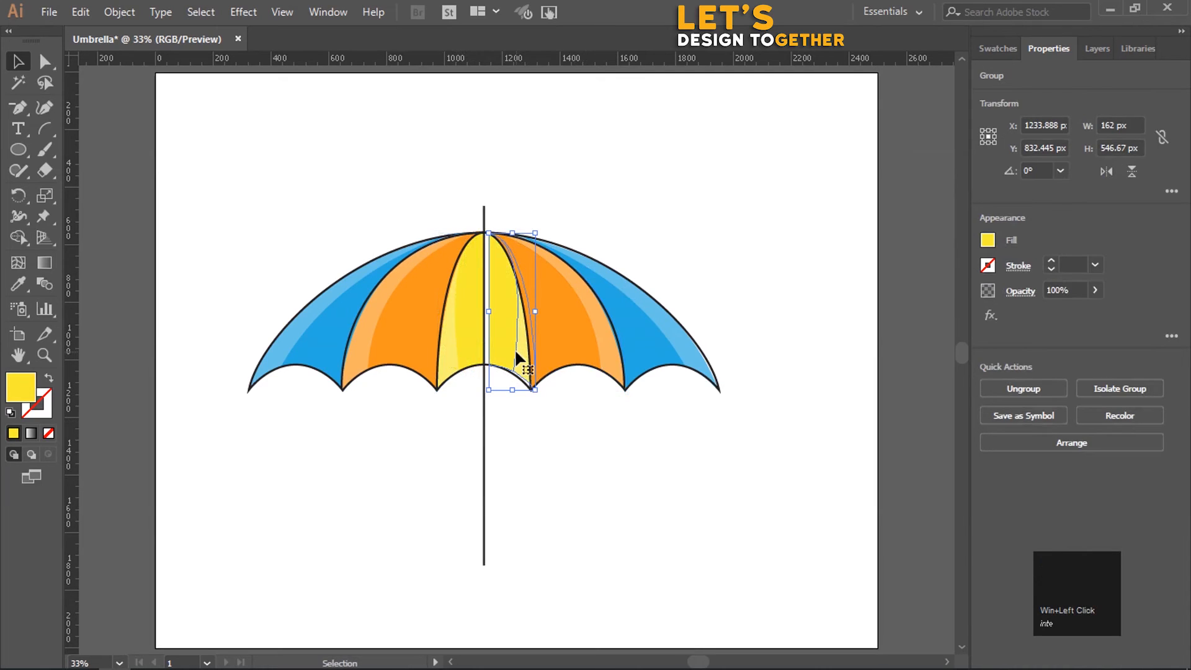
key("Left")
key("Left")
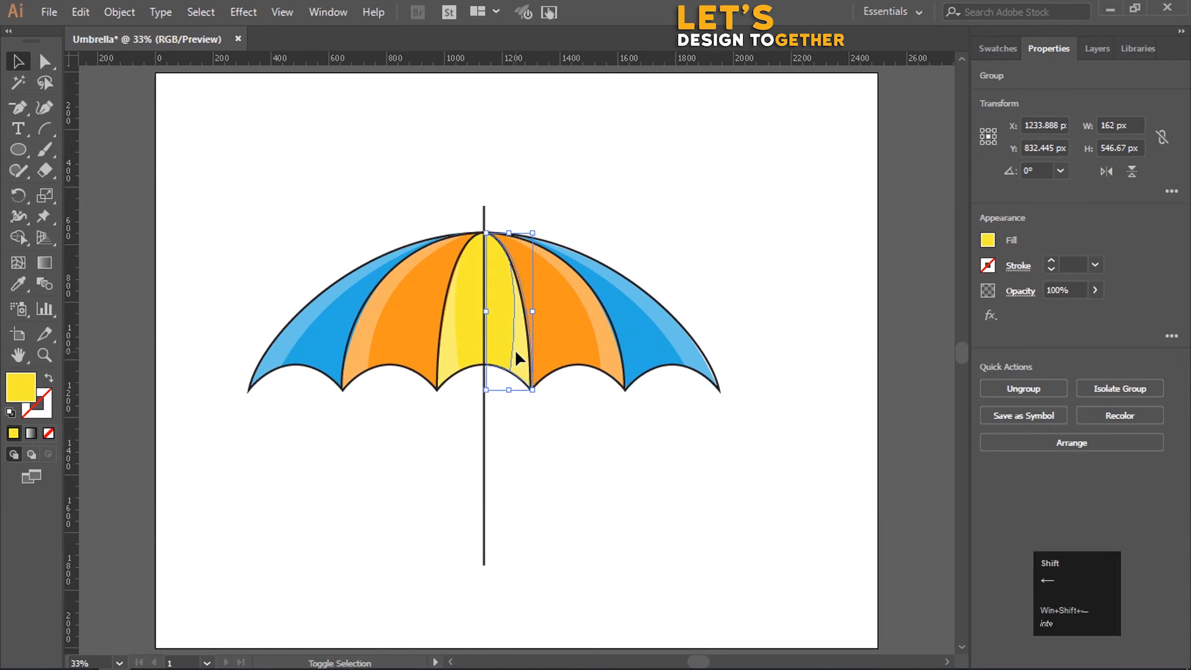
key("Left")
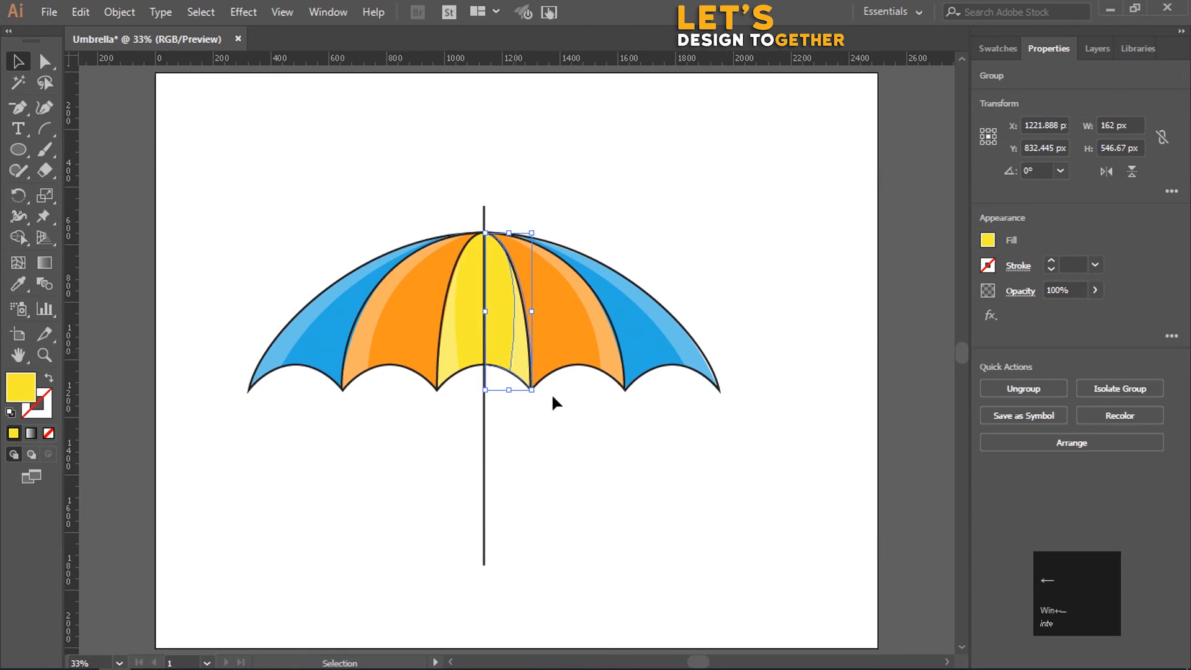
left_click(595, 459)
Draw a small yellow ellipse about 42 by 91 px just above the tip of the umbrella's pole
key("ctrl+0")
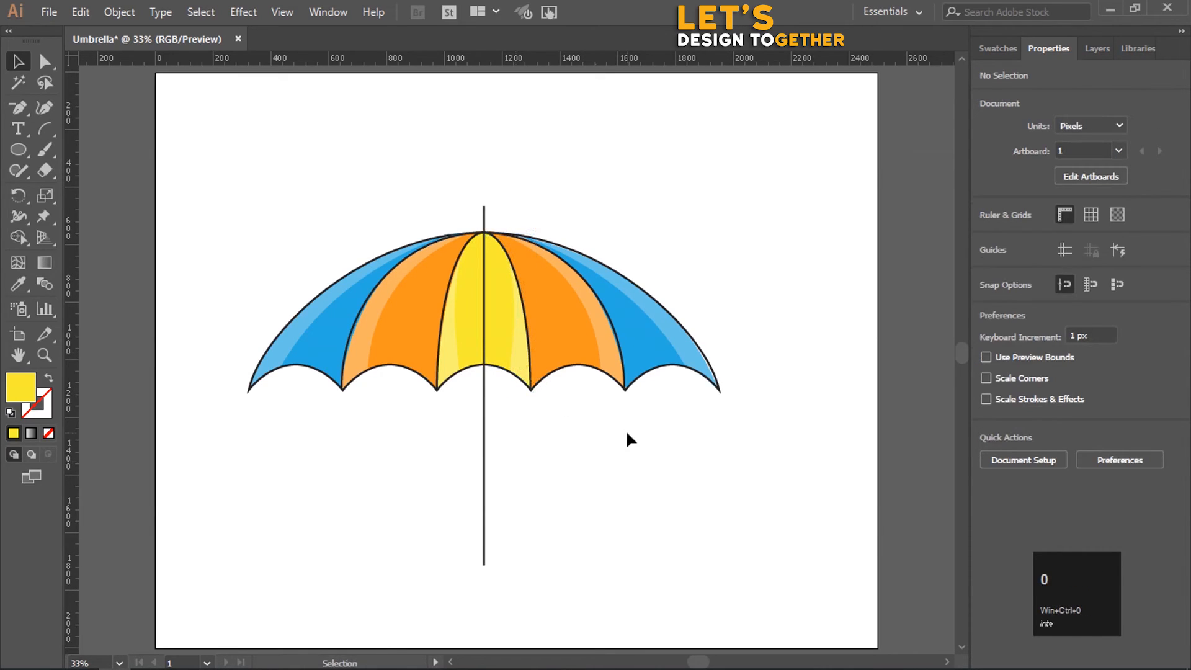
left_click(18, 150)
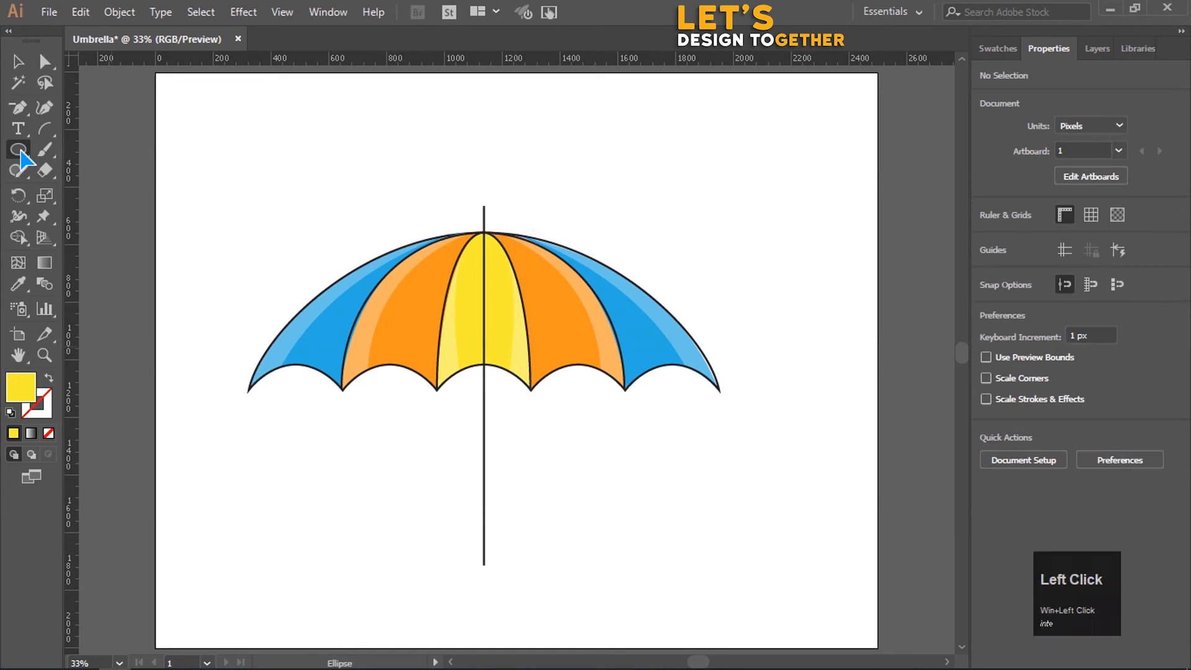
left_click_drag(485, 197, 488, 204)
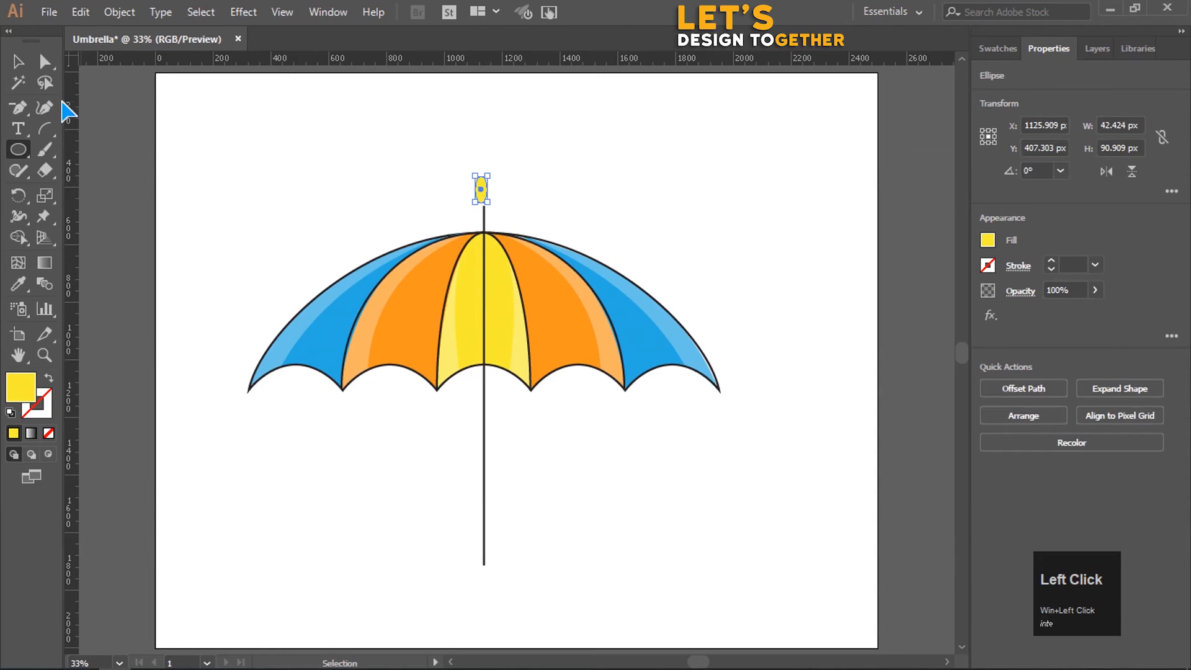
Give the small ellipse above the pole a dark #231F20 fill and no stroke
key("i")
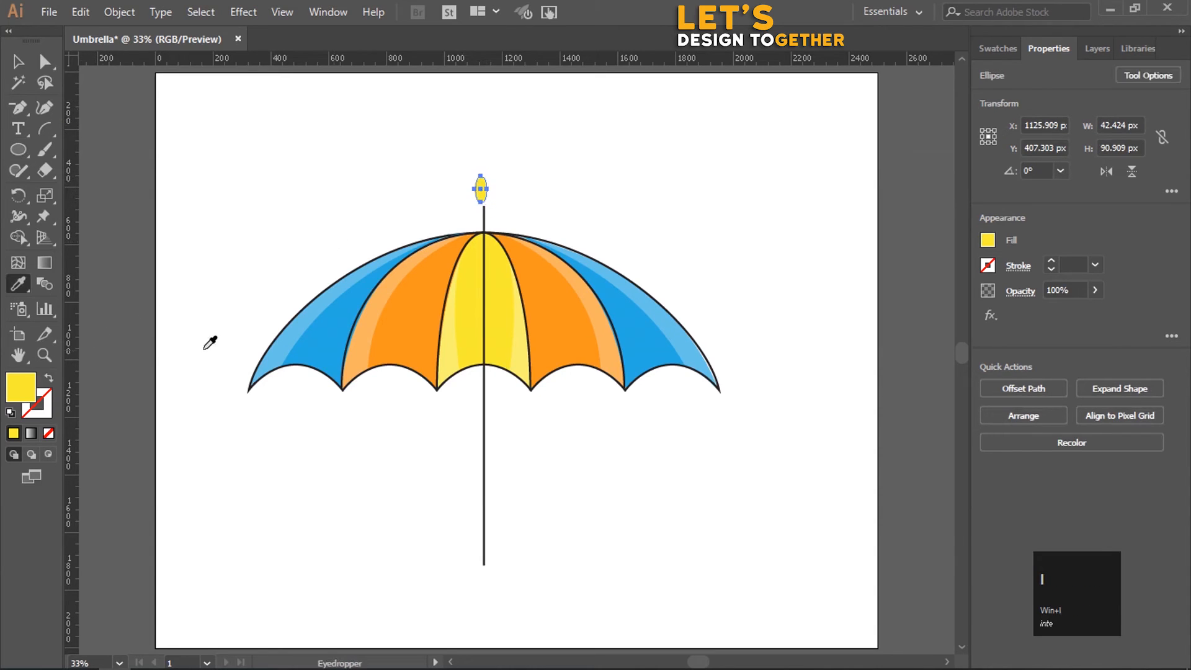
key("d")
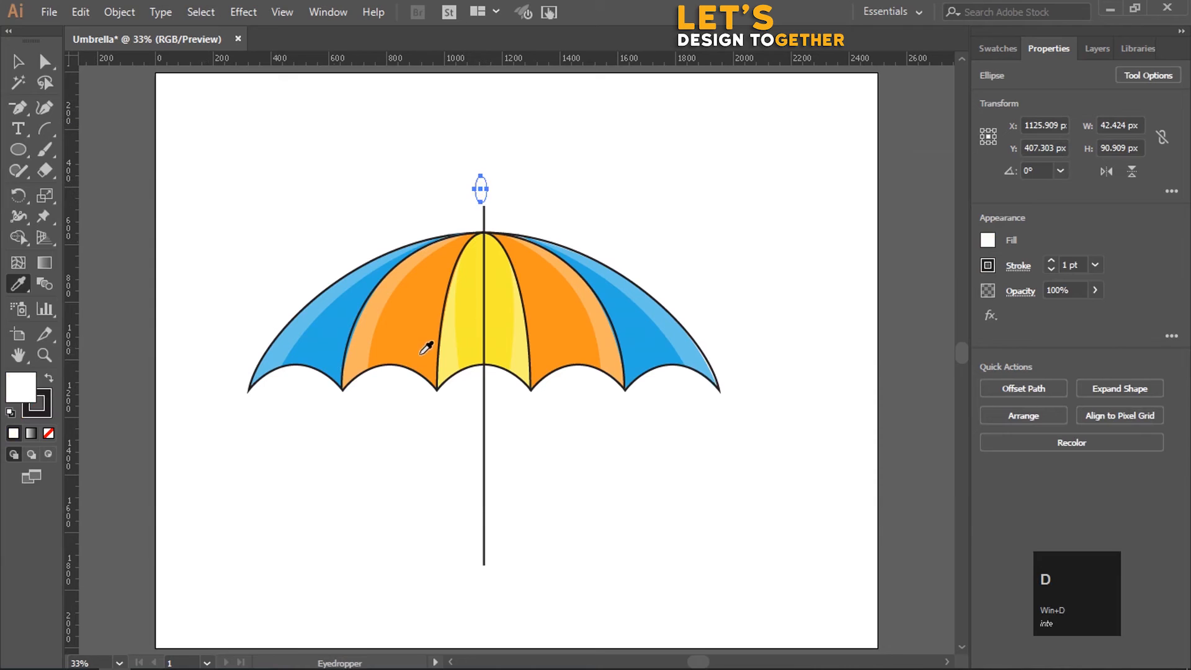
left_click(49, 378)
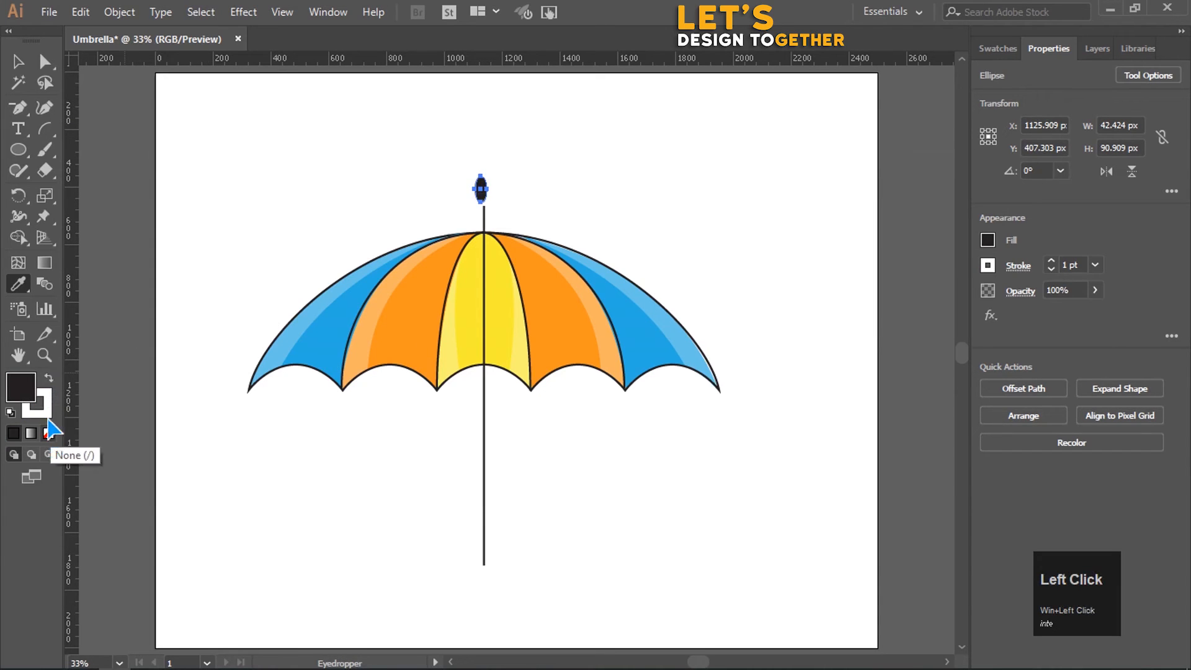
left_click(45, 416)
left_click(49, 434)
left_click(20, 384)
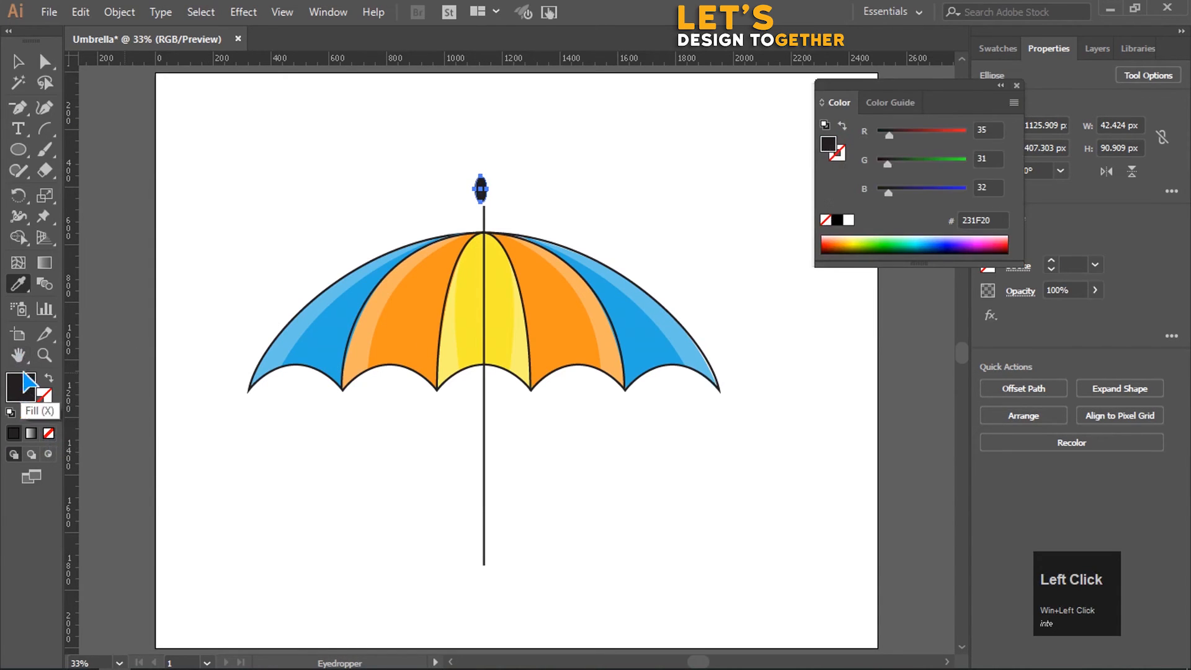
Center the dark ellipse on the pole at X 1135 px and lower it 40 px over the pole's upper end
left_click(18, 64)
left_click_drag(396, 144, 485, 197)
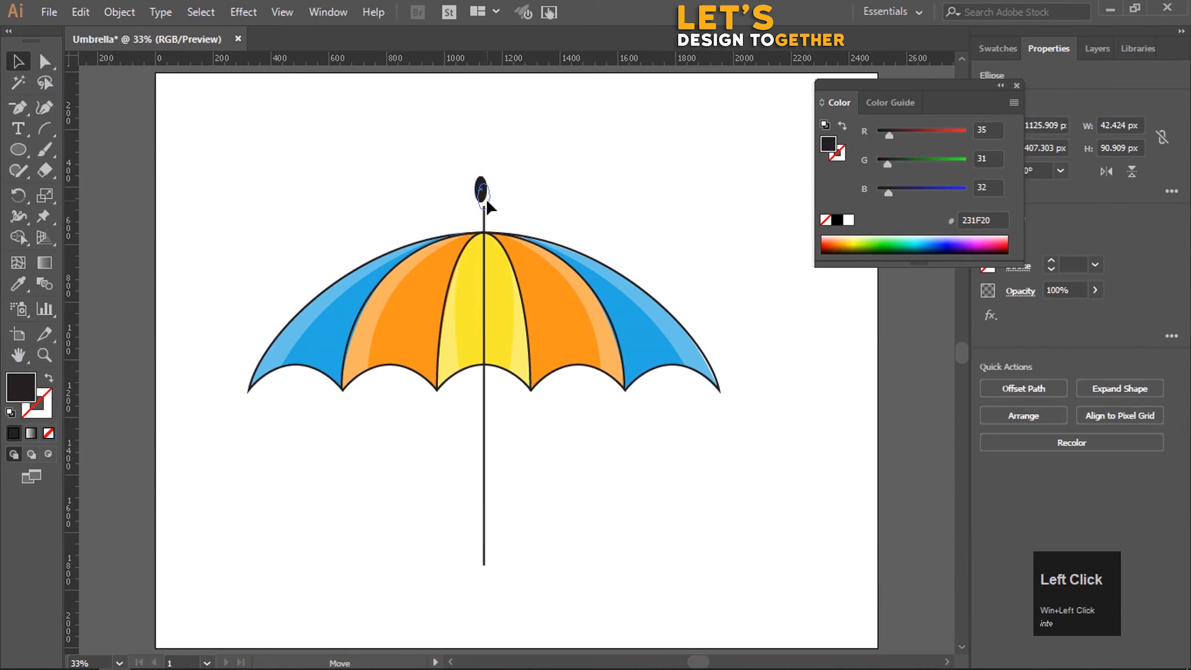
left_click(633, 200)
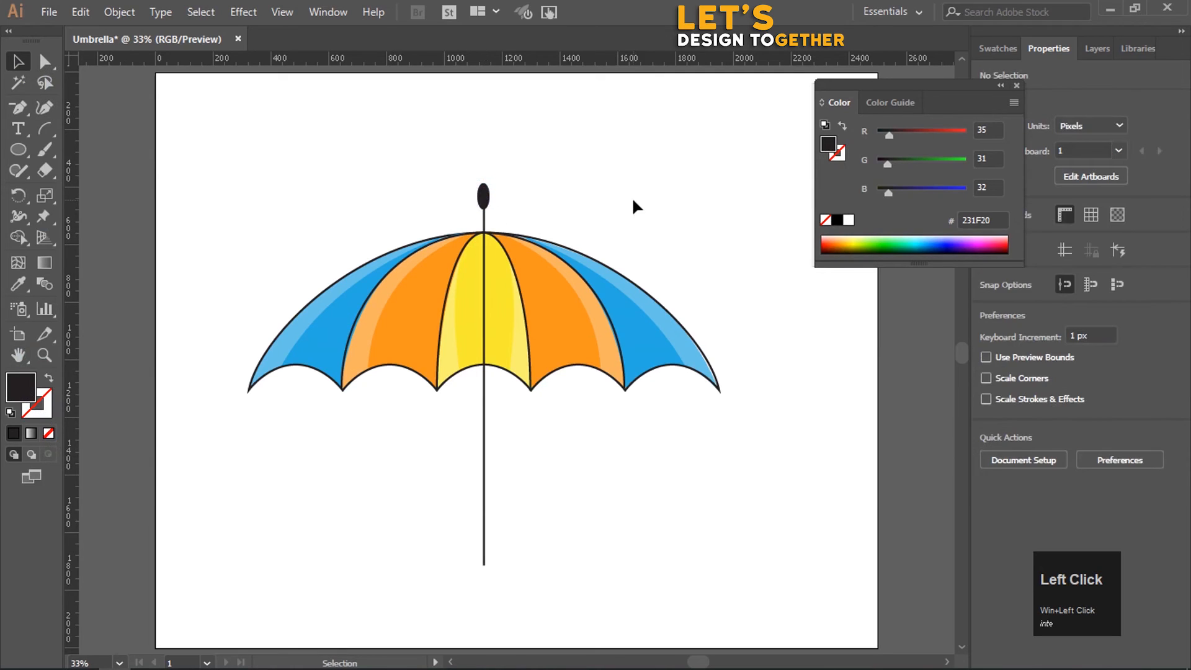
left_click(484, 197)
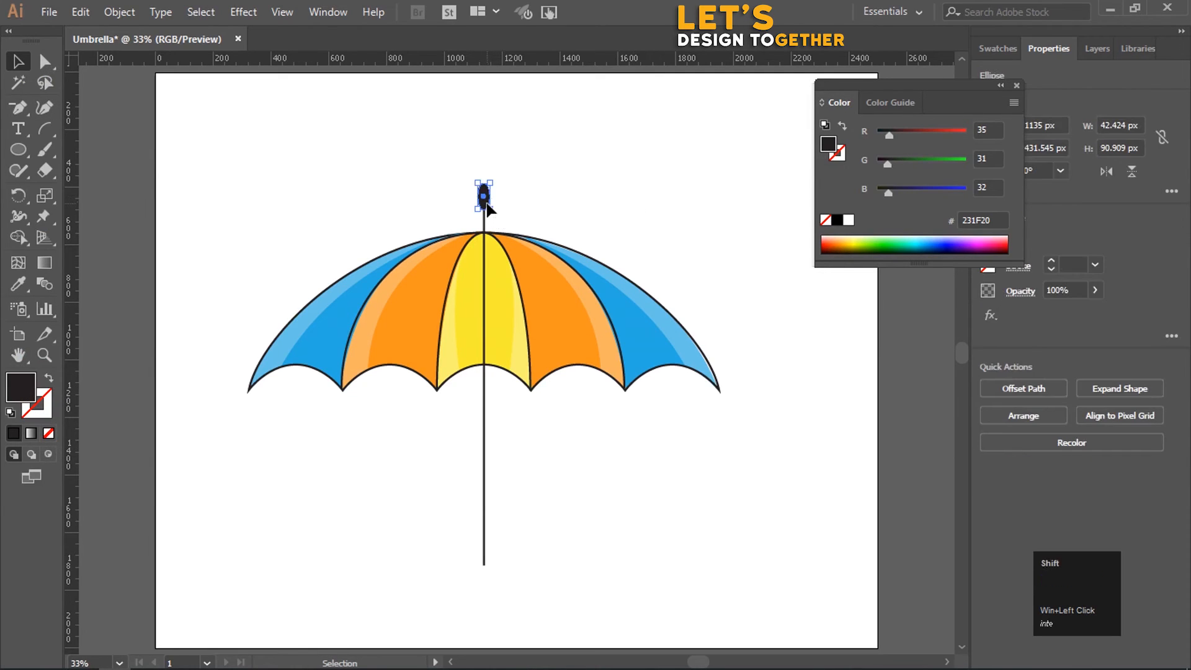
key("shift+Down")
key("shift+Down")
key("shift+Down")
key("shift+Down")
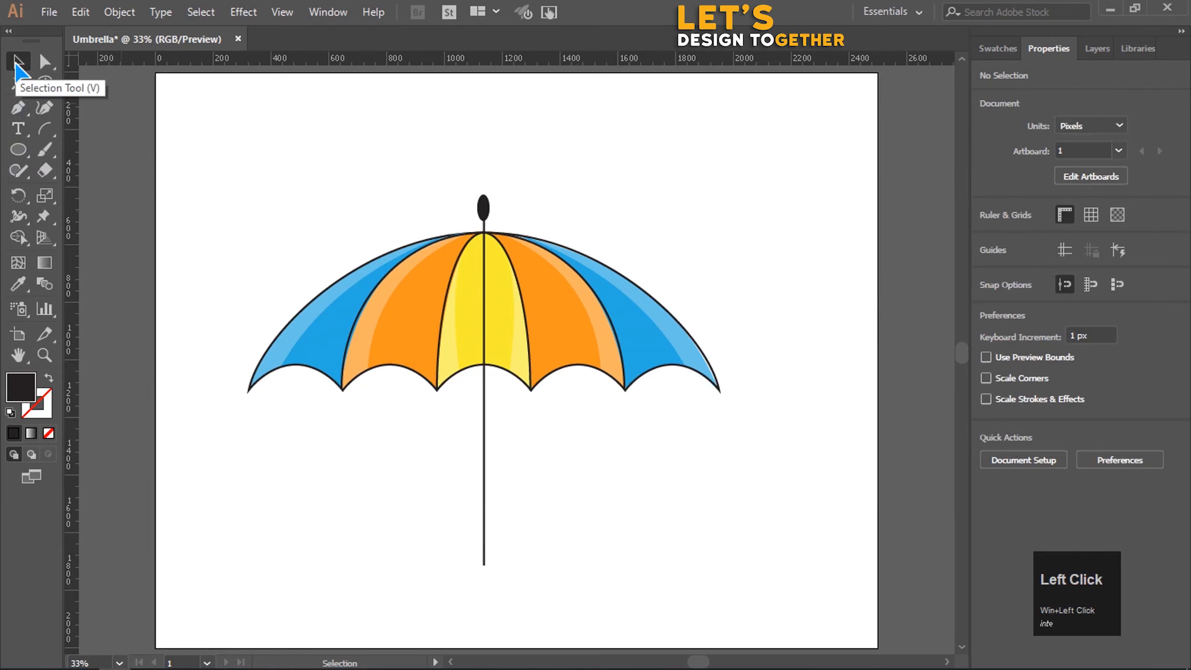
Draw an open, square-cornered hook path about 124 by 215 px at the pole's lower end, with no fill and a dark stroke
left_click(18, 108)
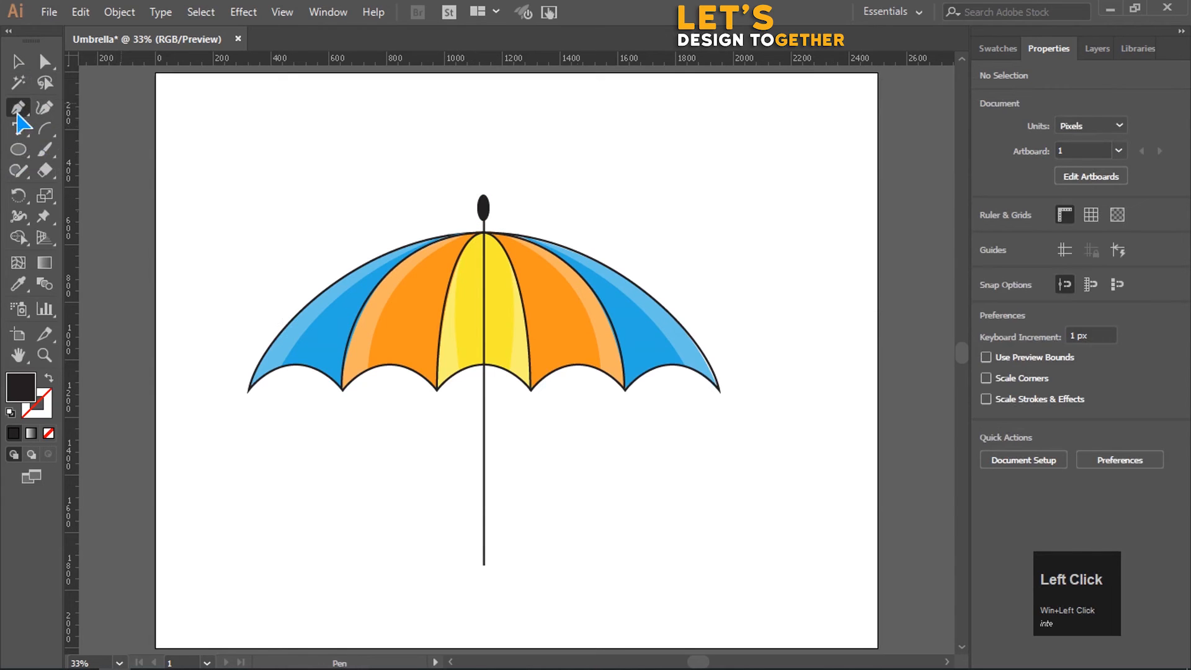
left_click(484, 533)
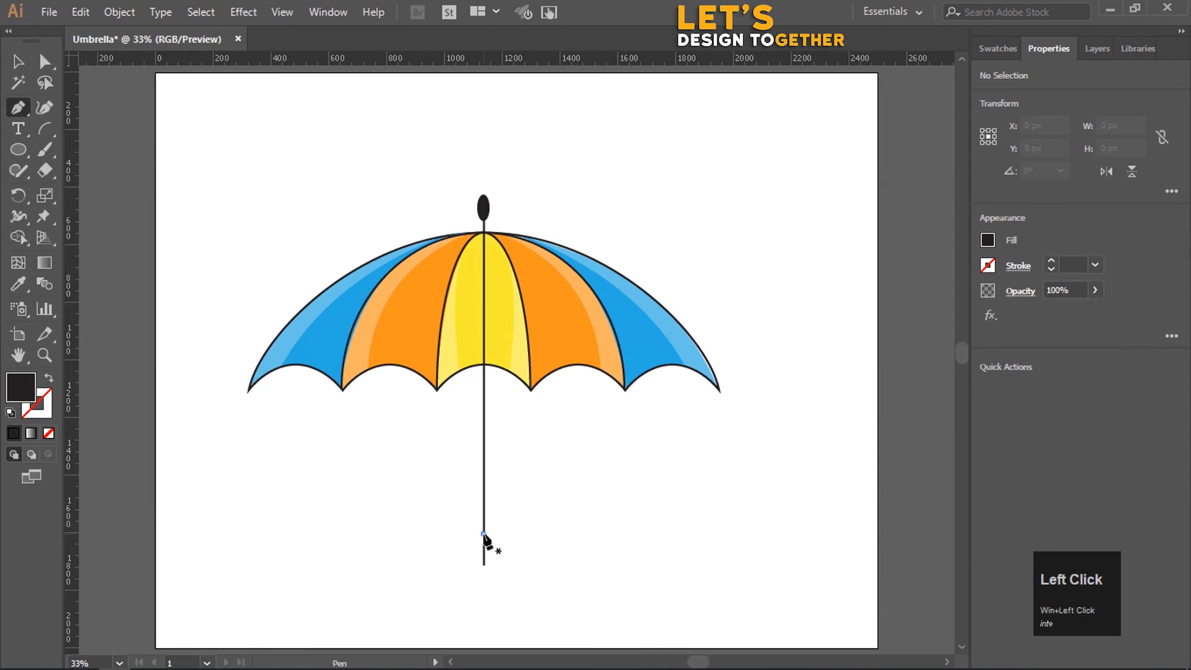
left_click(483, 596)
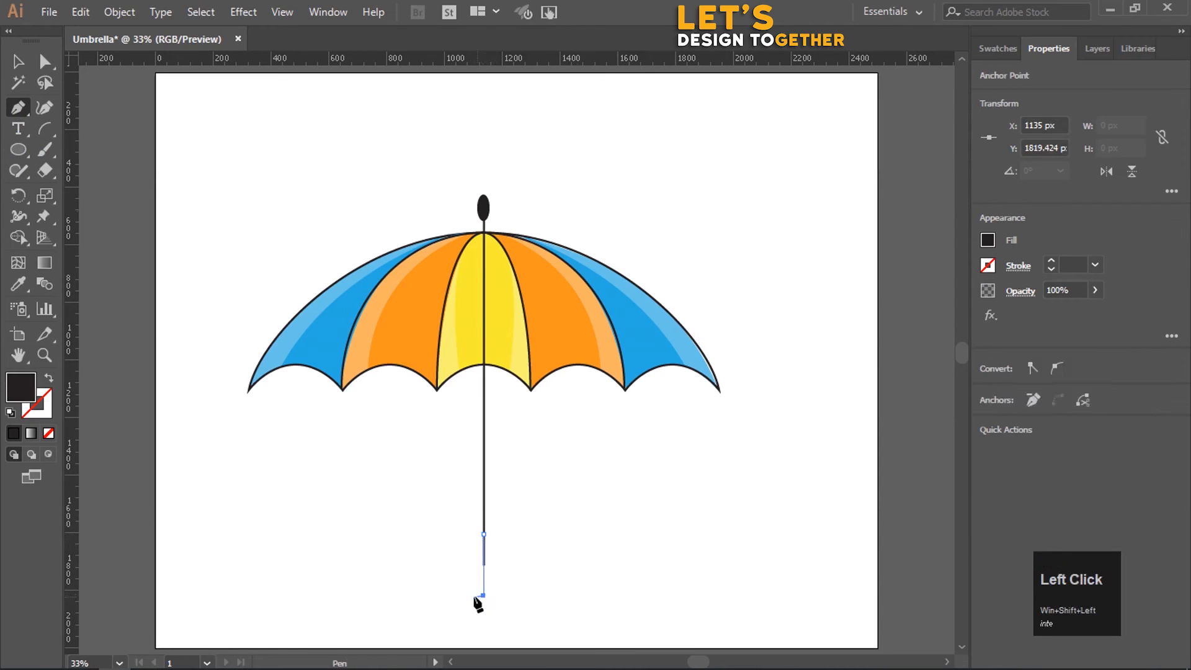
left_click(447, 595, "shift")
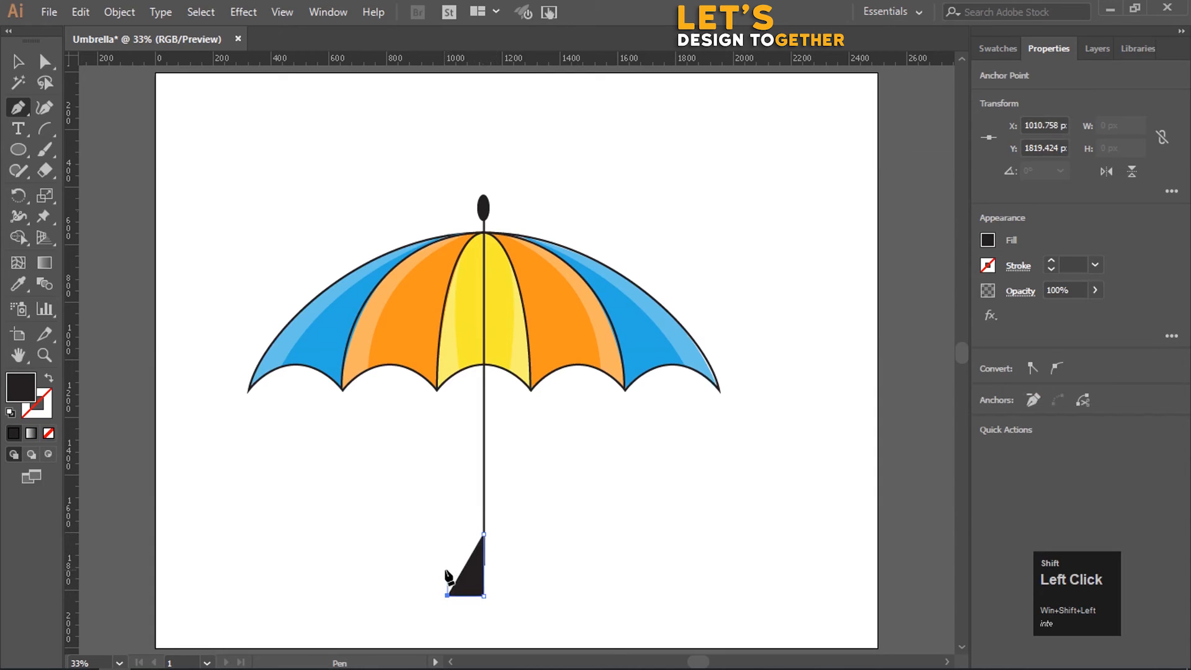
left_click(447, 563)
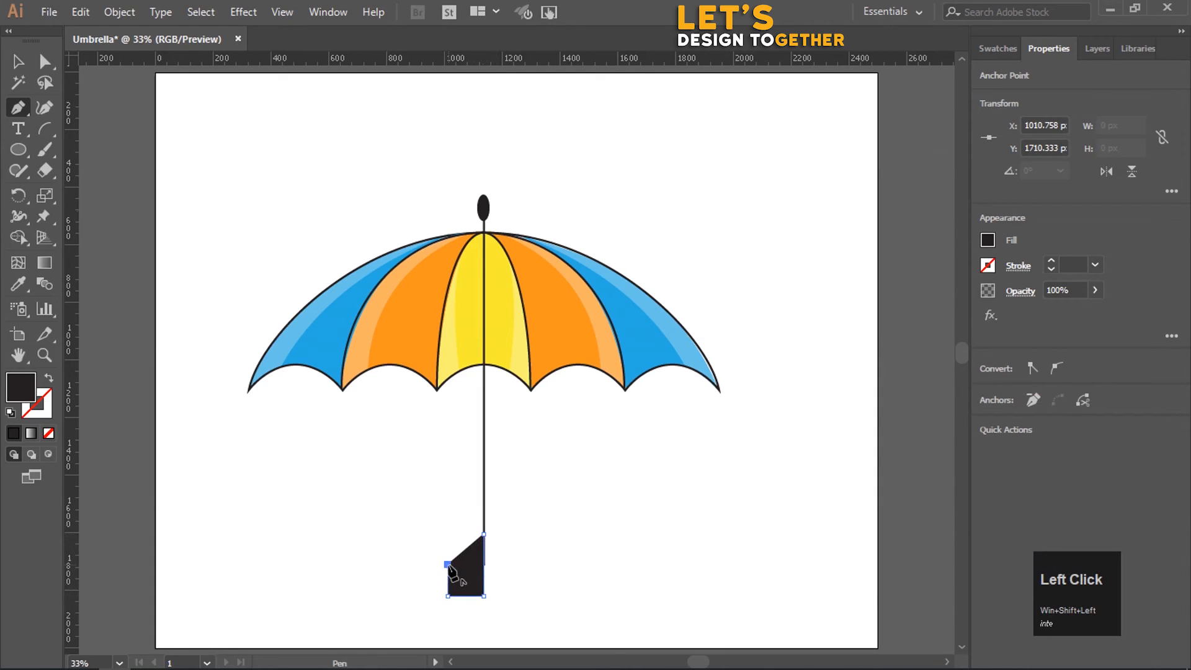
key("Escape")
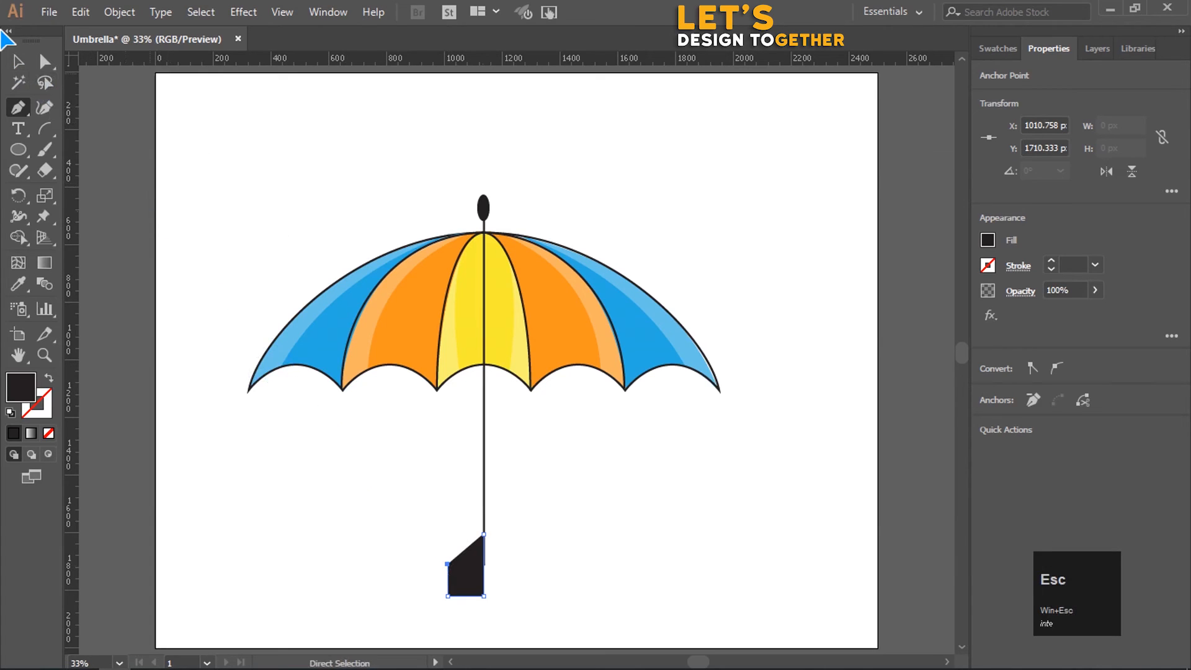
left_click(49, 379)
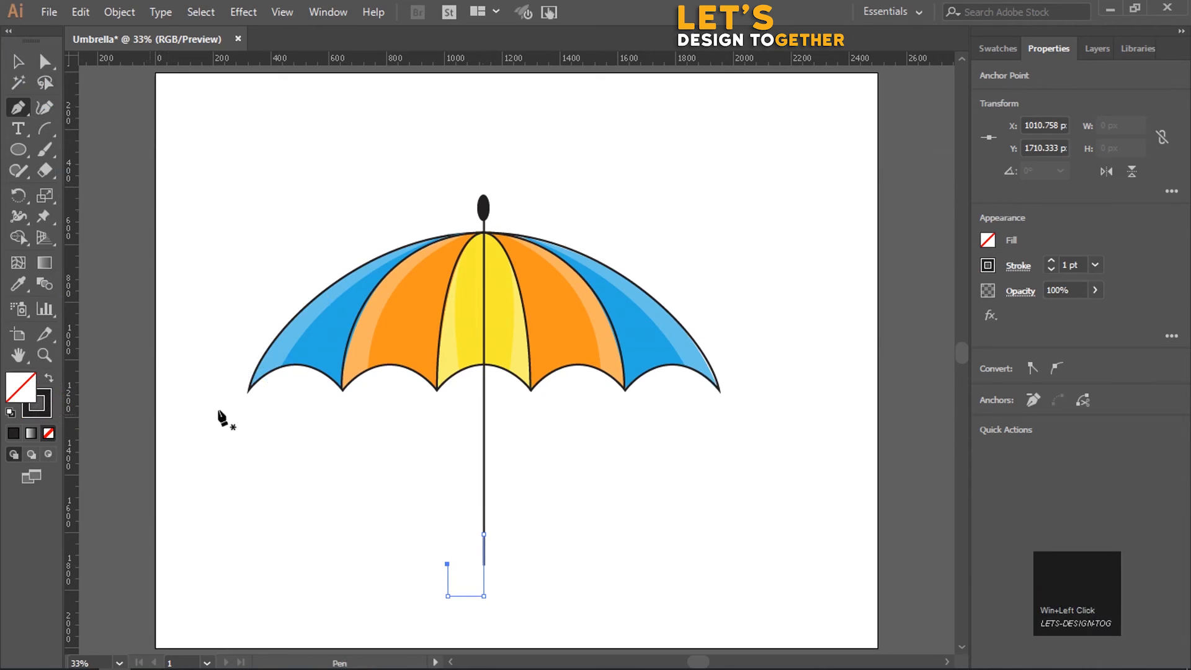
Set the handle path's stroke weight to 25 pt
left_click(1051, 262)
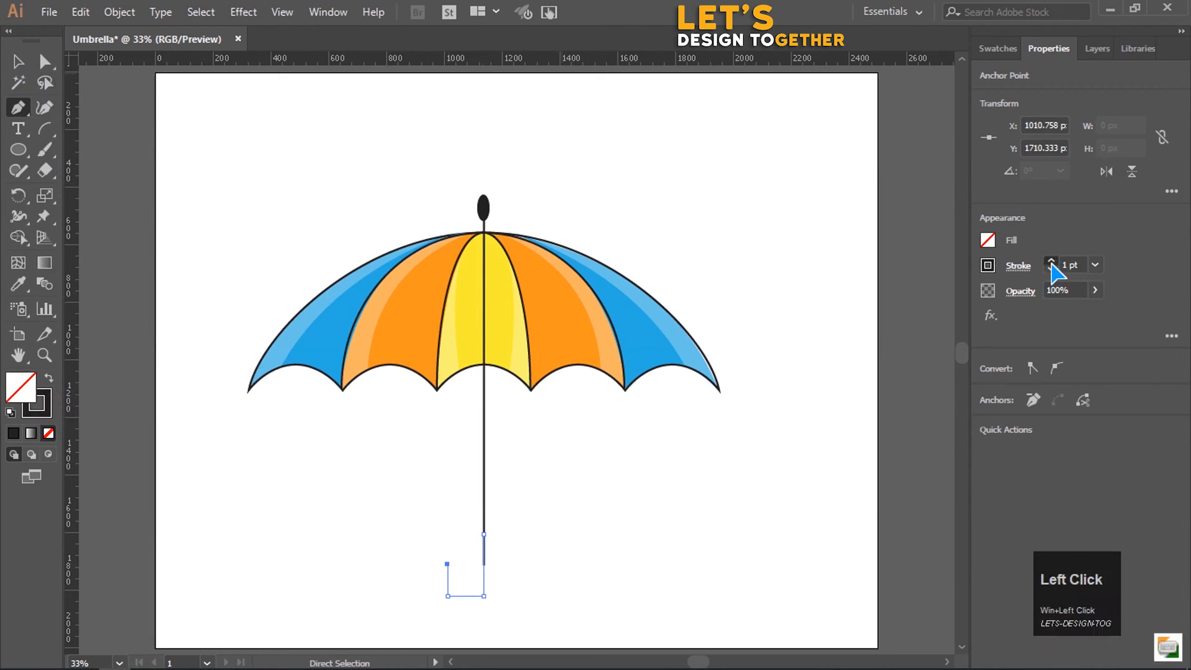
left_click(1051, 262)
left_click(1051, 262)
left_click(1050, 262)
left_click(1050, 262)
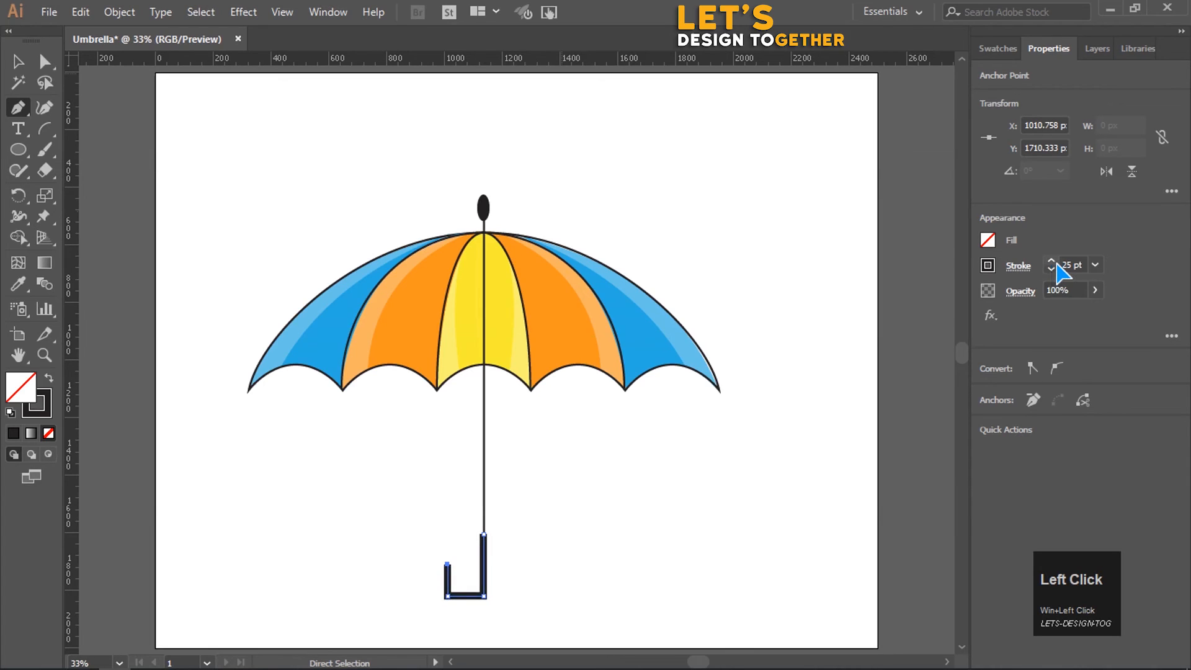
left_click(1064, 265)
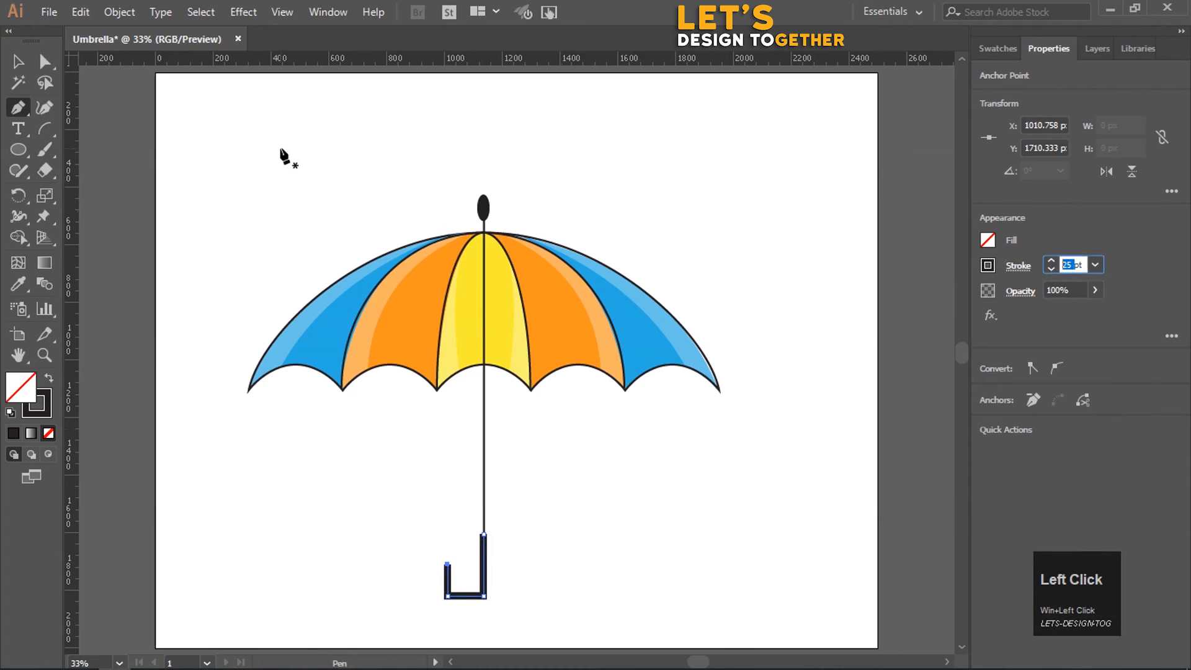
Round the handle path's two bottom corners fully to form a J-shaped hook
left_click(46, 61)
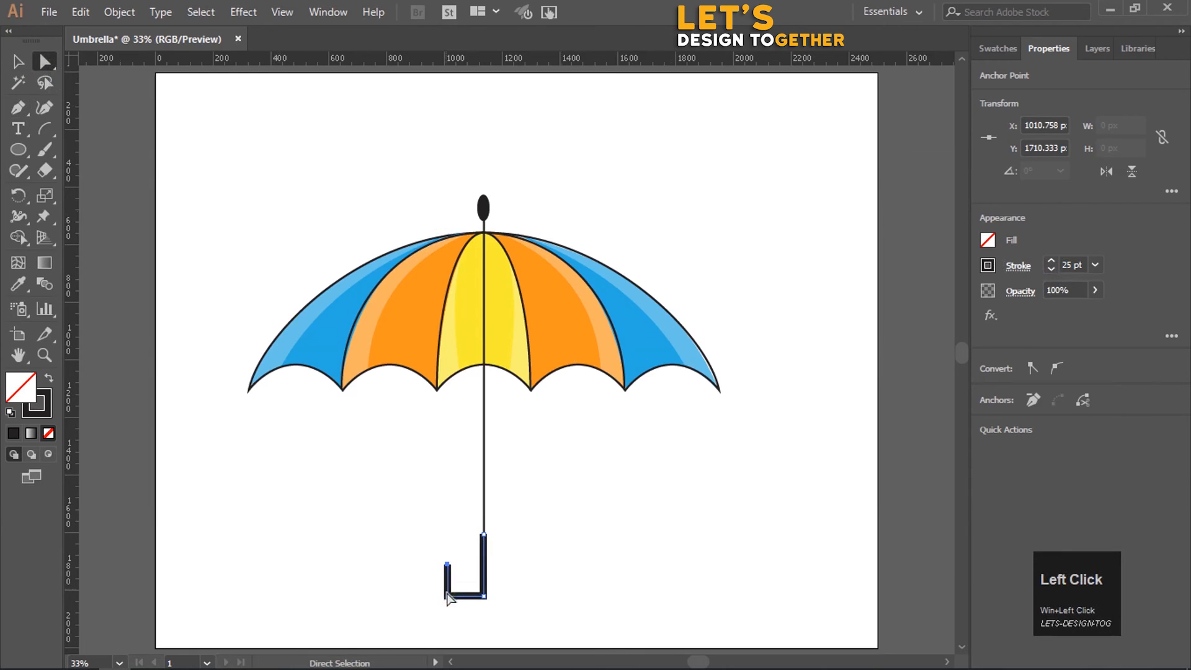
left_click_drag(426, 600, 431, 519)
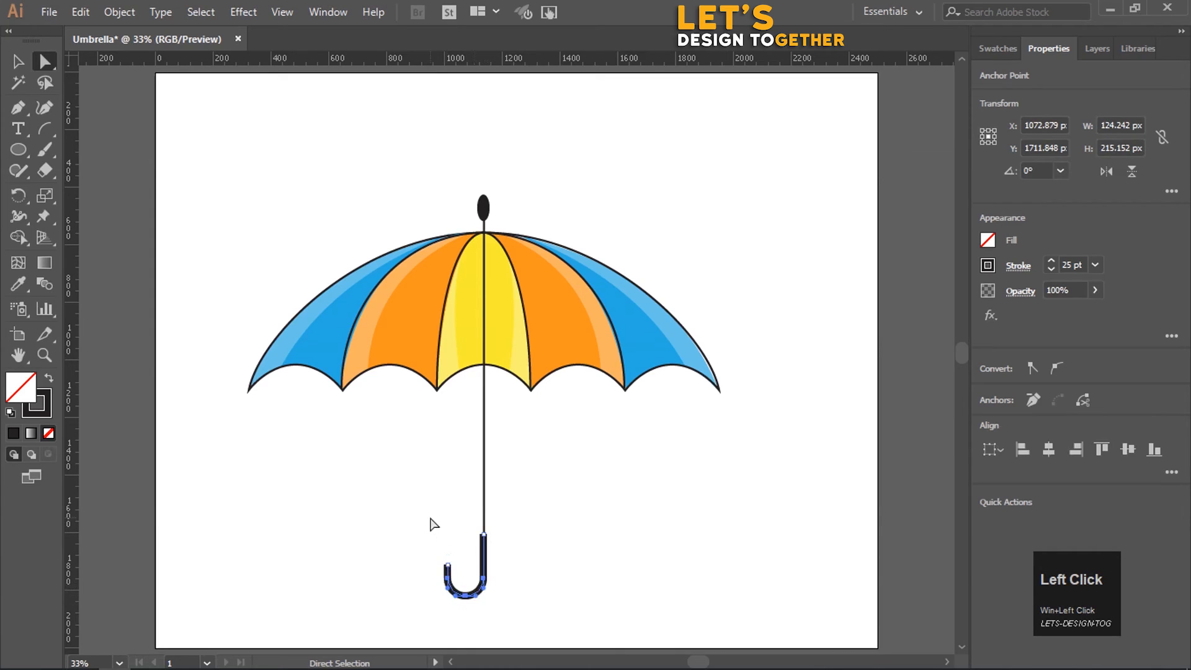
left_click(432, 524)
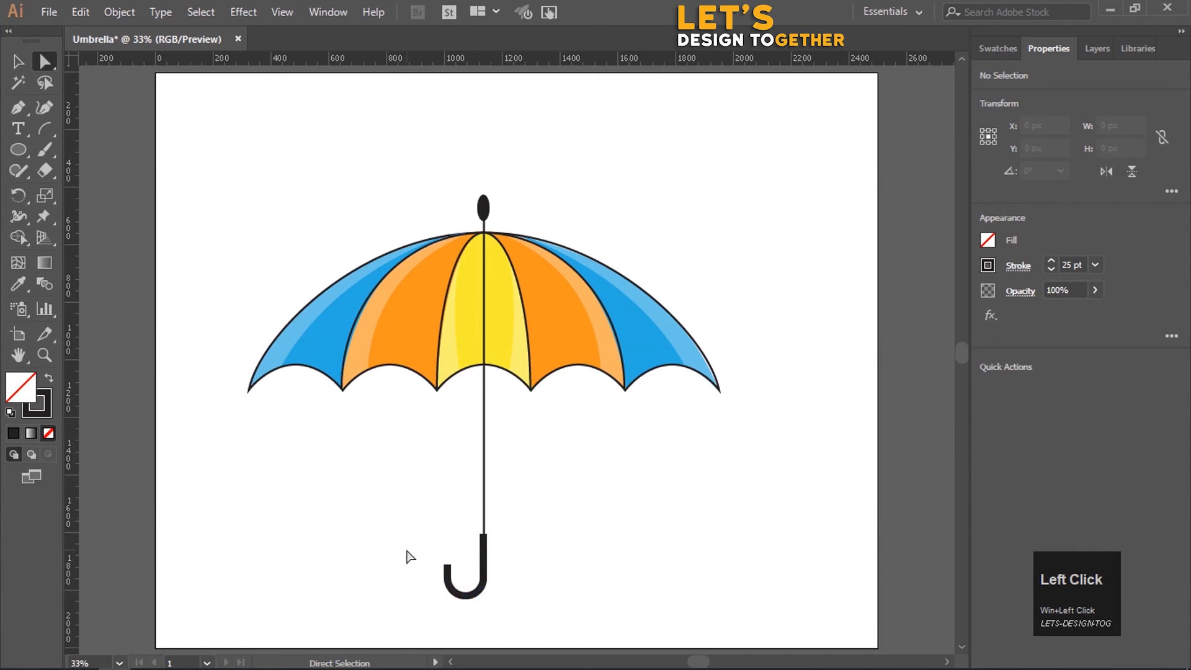
Raise the handle's short end slightly and its upper end on the pole, making the hook about 235 px tall
left_click_drag(421, 545, 475, 581)
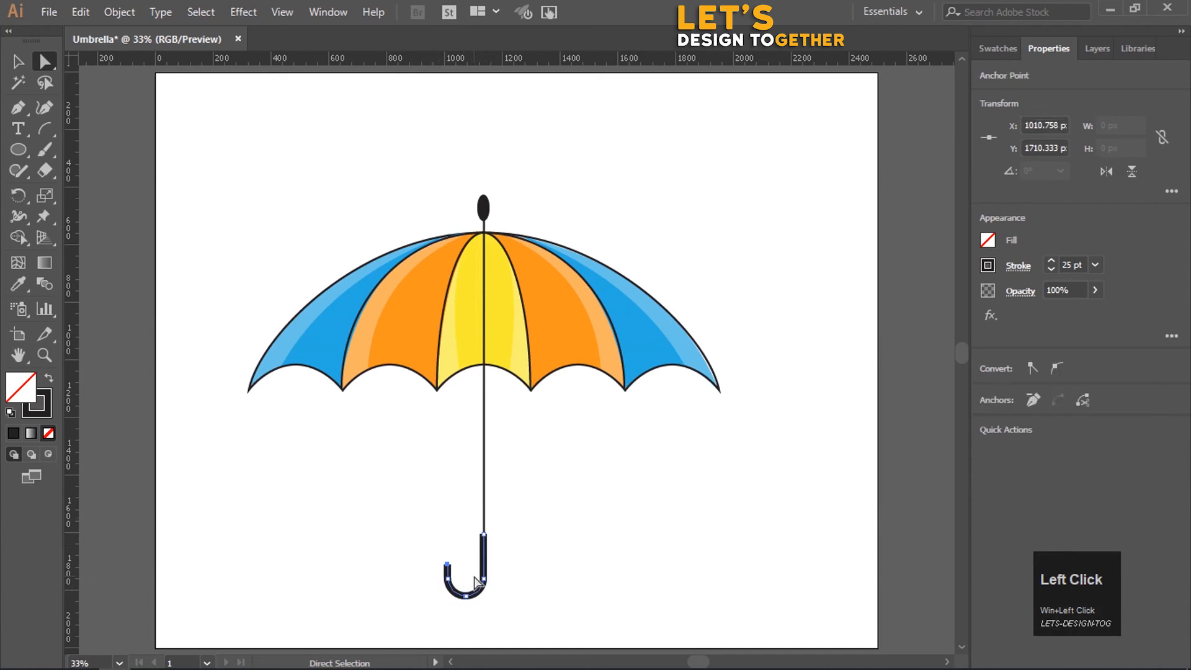
key("Up")
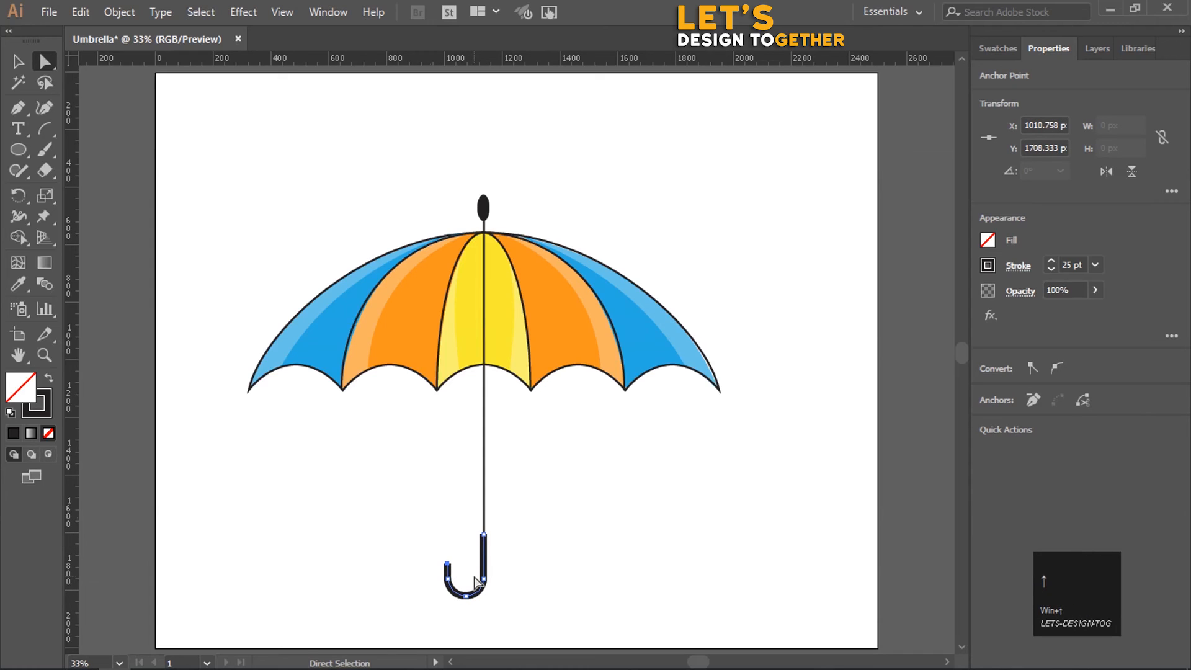
key("shift+Up")
left_click(532, 579)
left_click(483, 538)
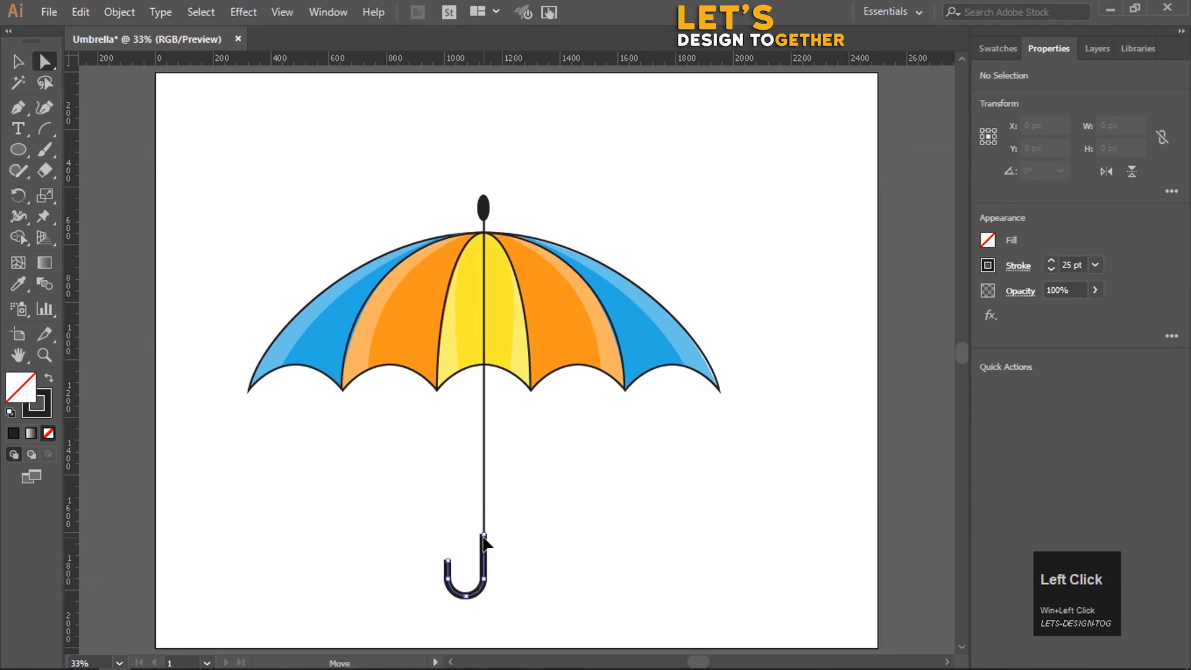
left_click(484, 533)
key("shift+Up")
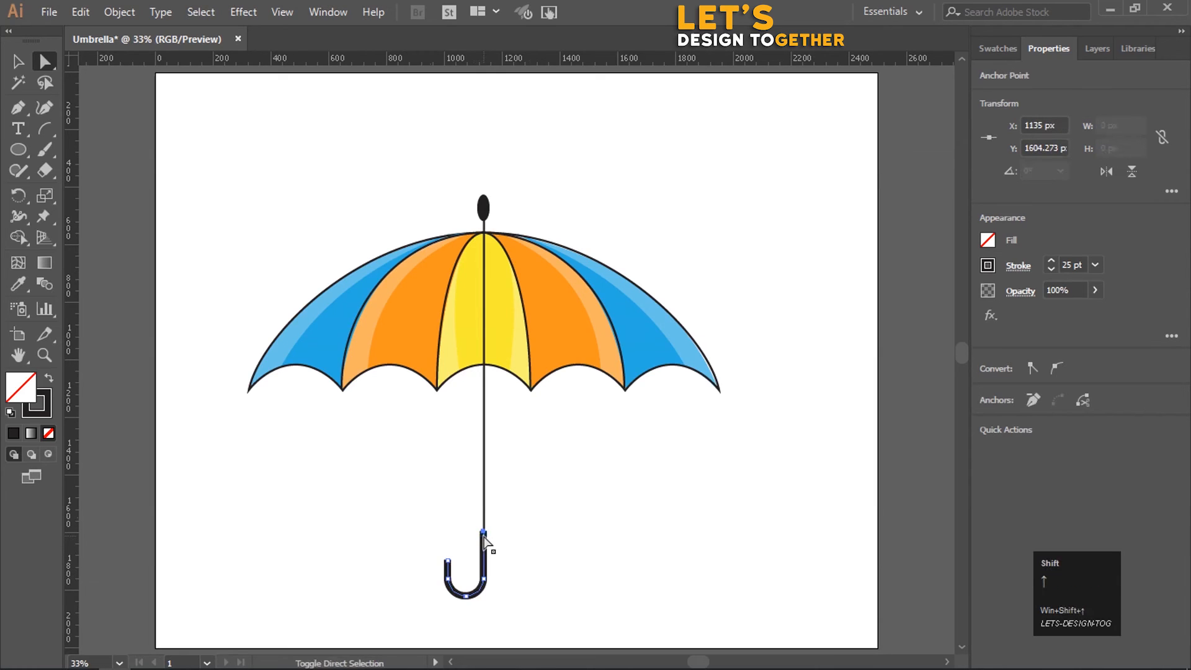
left_click(526, 562)
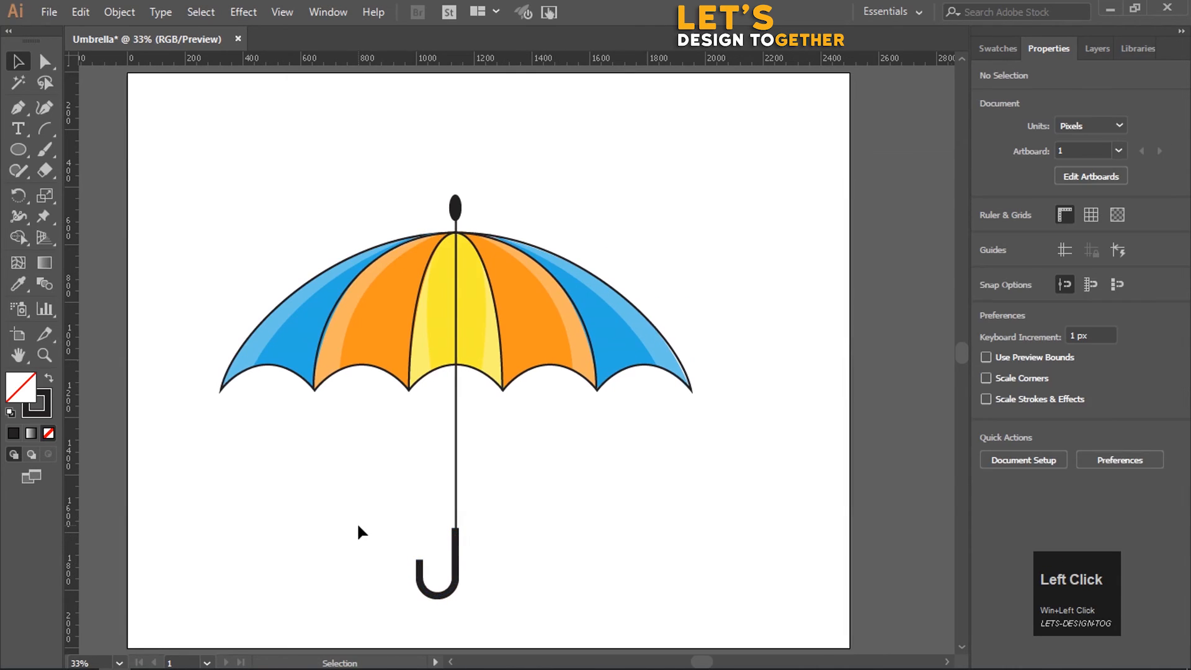
Apply round caps to the stroke ends of the J-shaped handle
left_click_drag(358, 525, 446, 609)
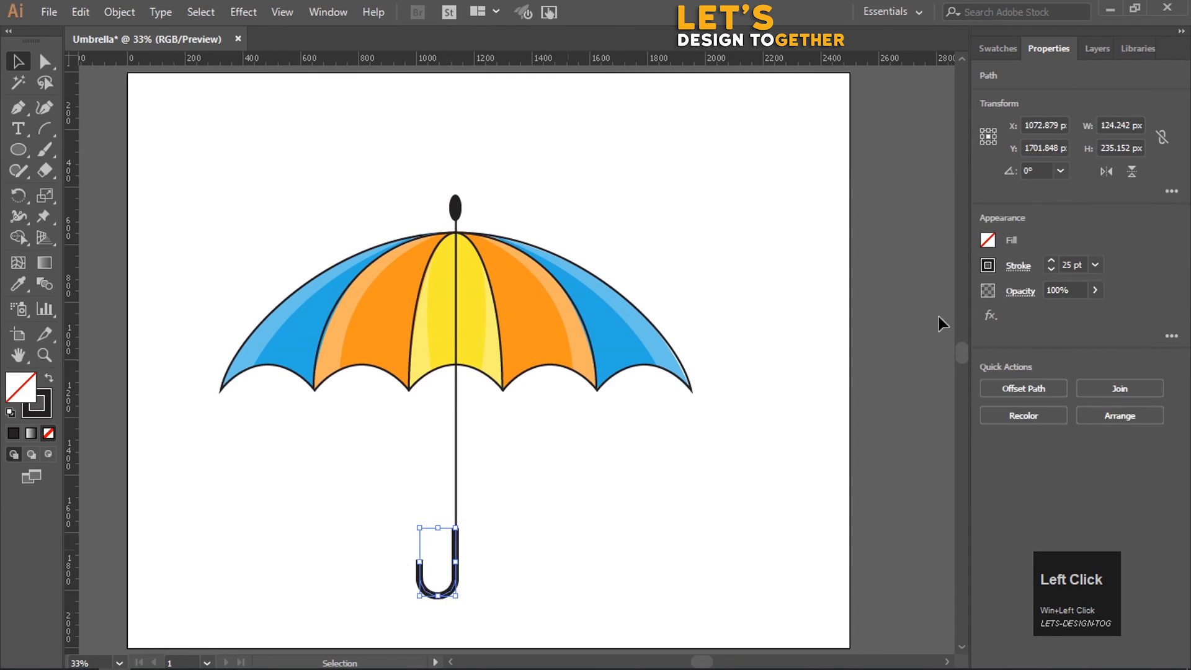
left_click(1018, 267)
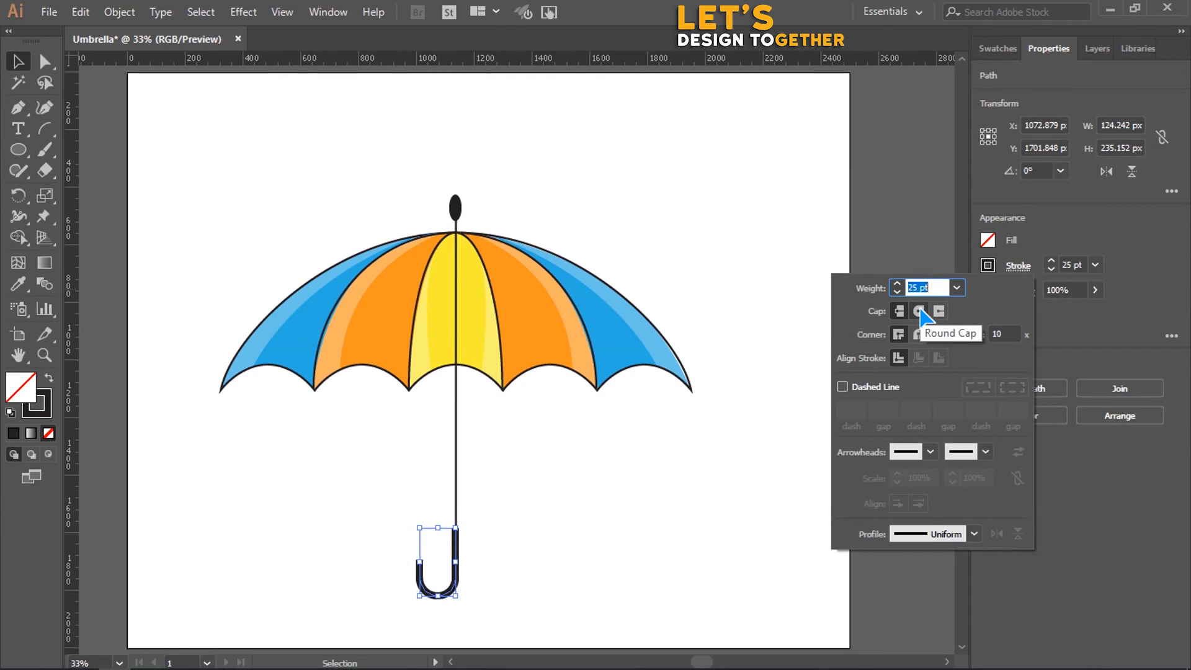
left_click(920, 312)
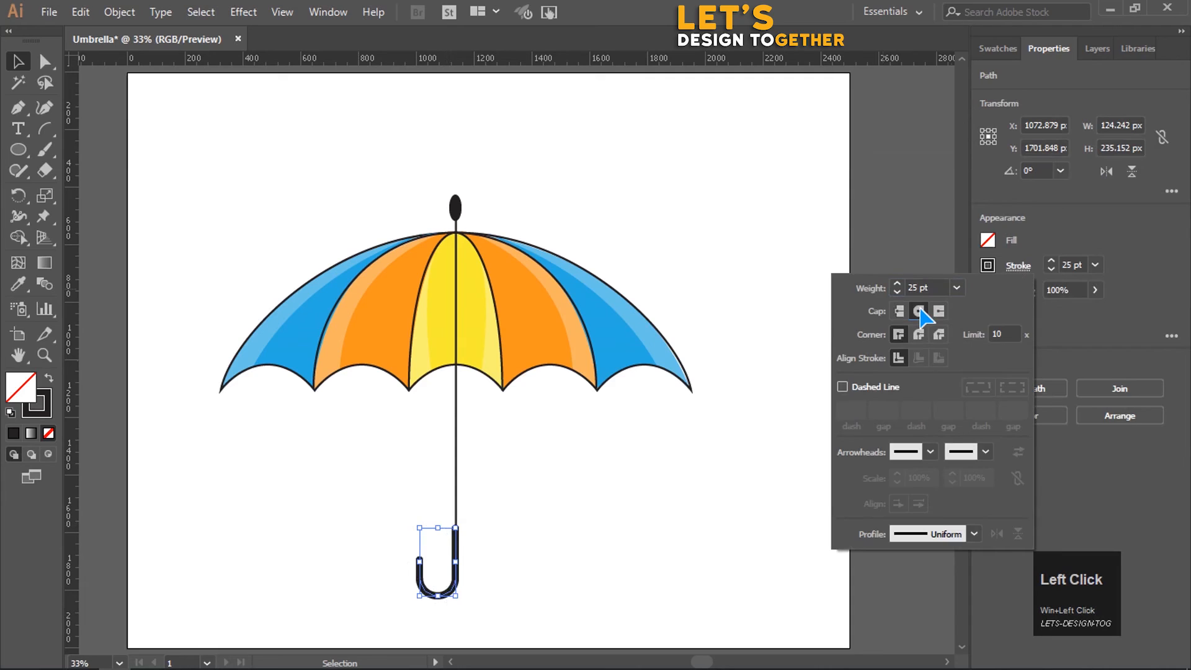
left_click(730, 515)
Group the canopy, pole, tip and handle into one umbrella object
left_click_drag(235, 193, 687, 588)
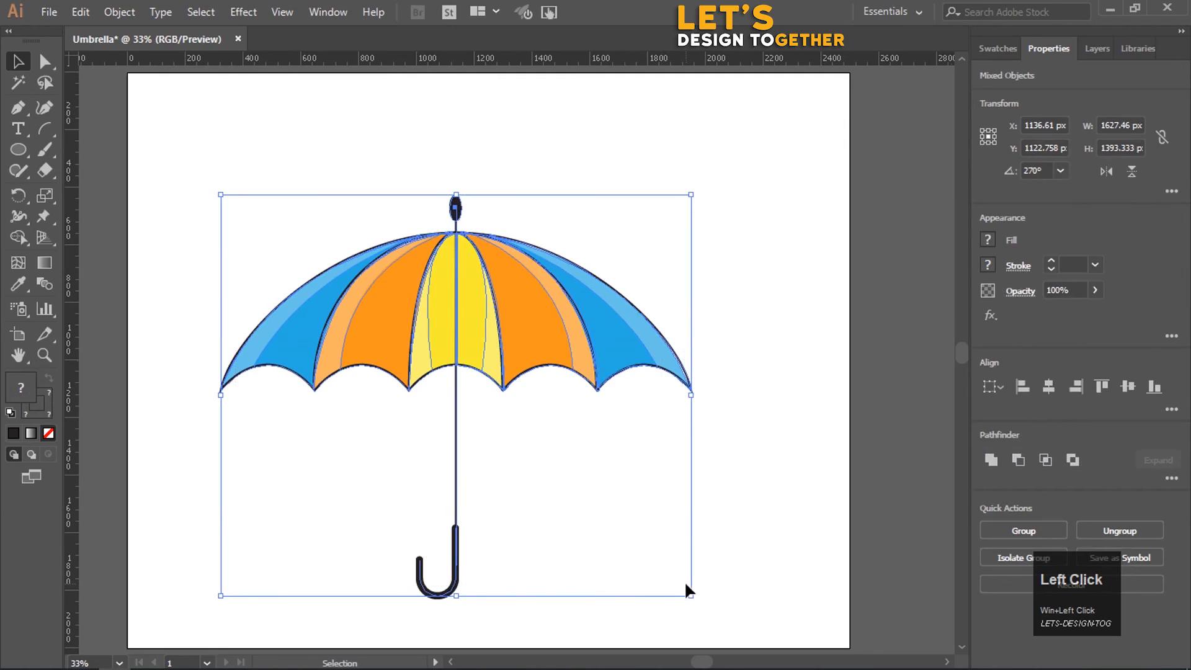
right_click(492, 327)
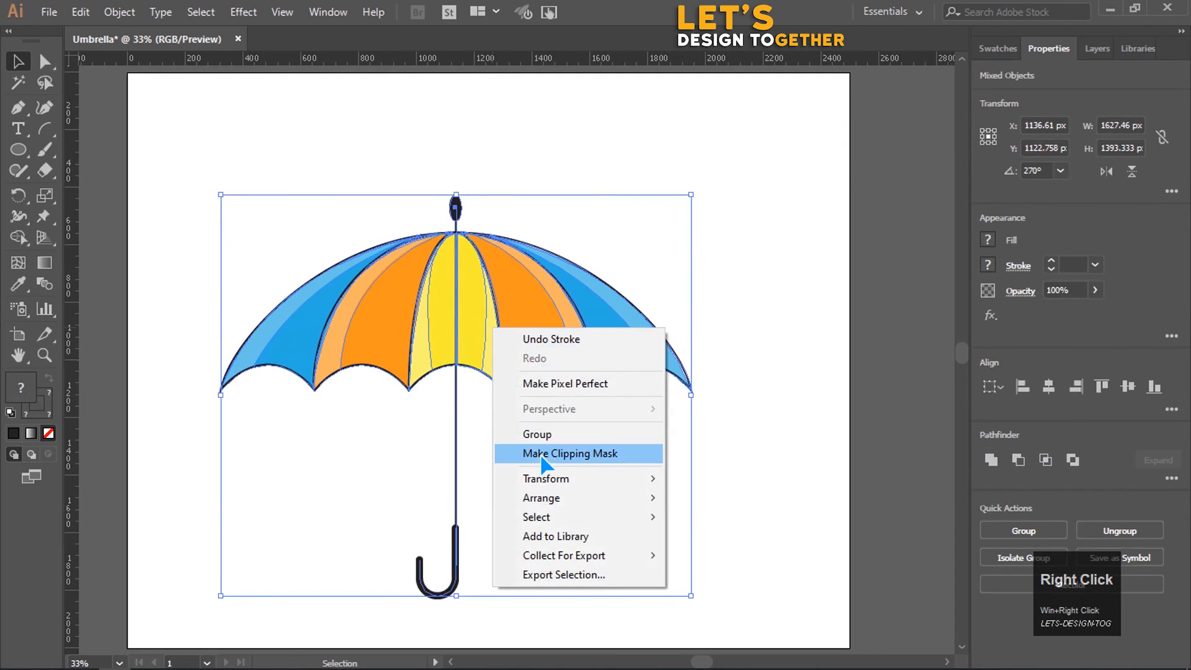
left_click(587, 441)
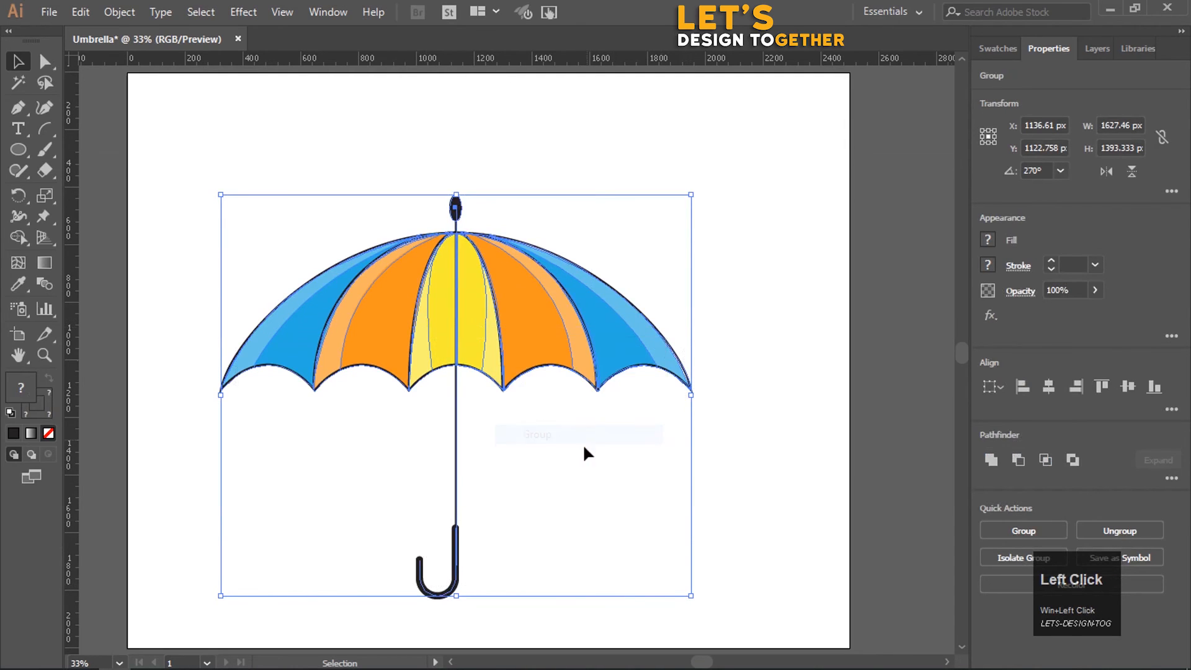
left_click(571, 500)
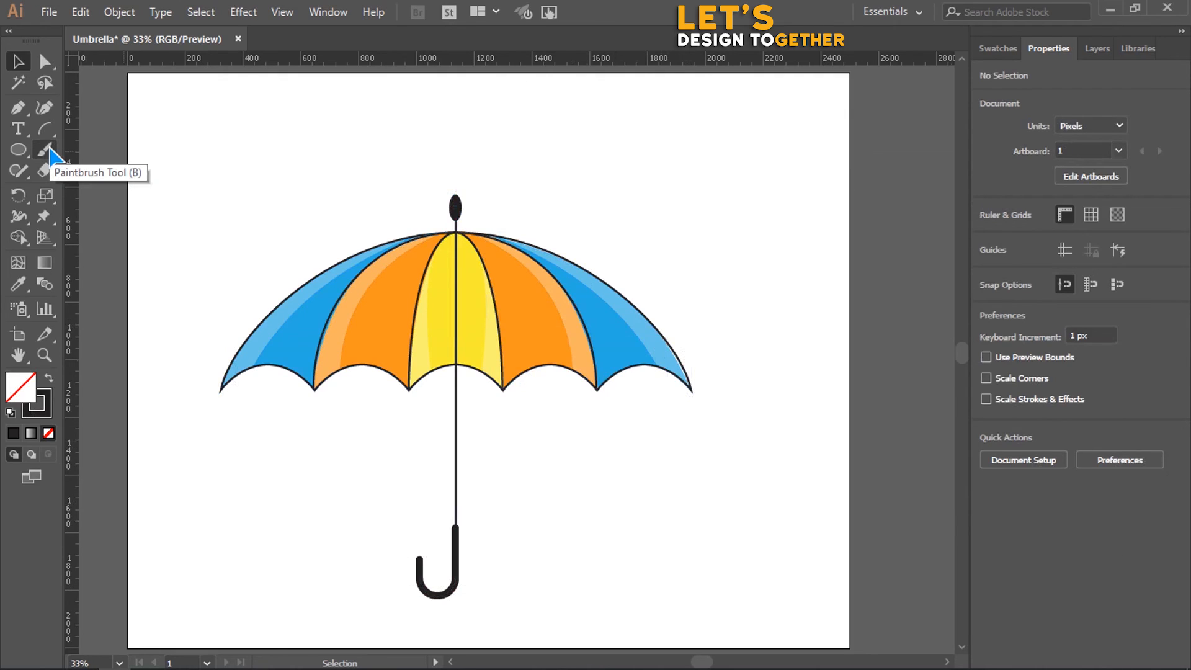
Draw a narrow ellipse about 18 by 103 px below the leftmost blue panel, at about X 411 px, Y 1219 px
right_click(18, 150)
left_click(114, 190)
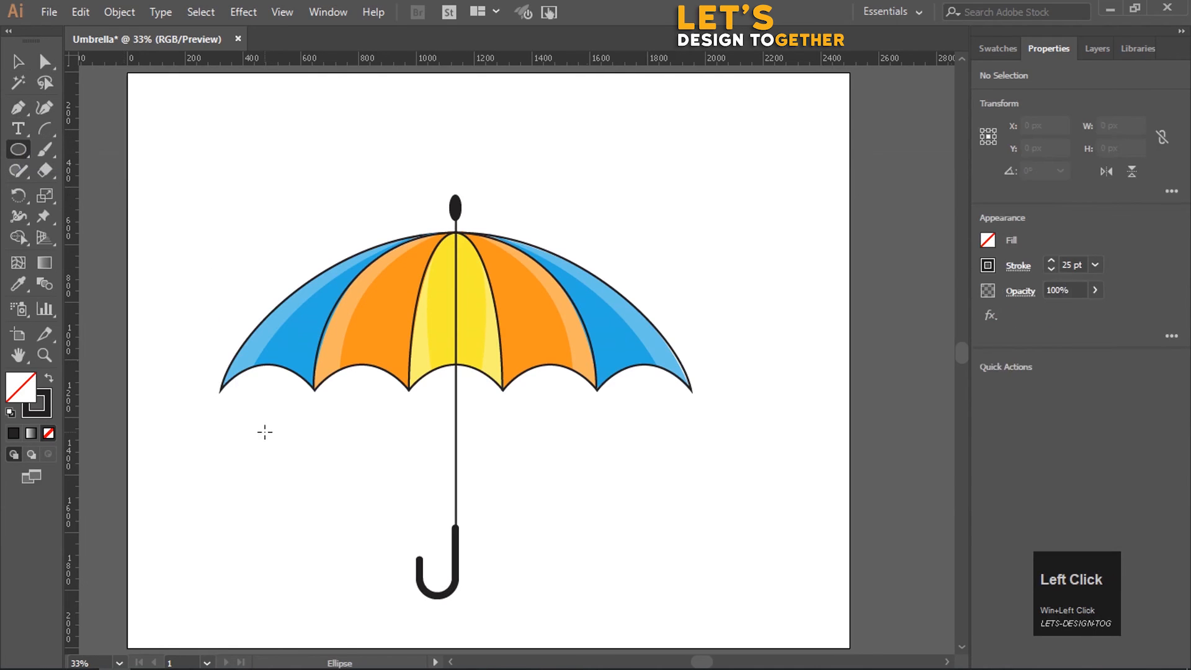
left_click_drag(249, 445, 247, 438)
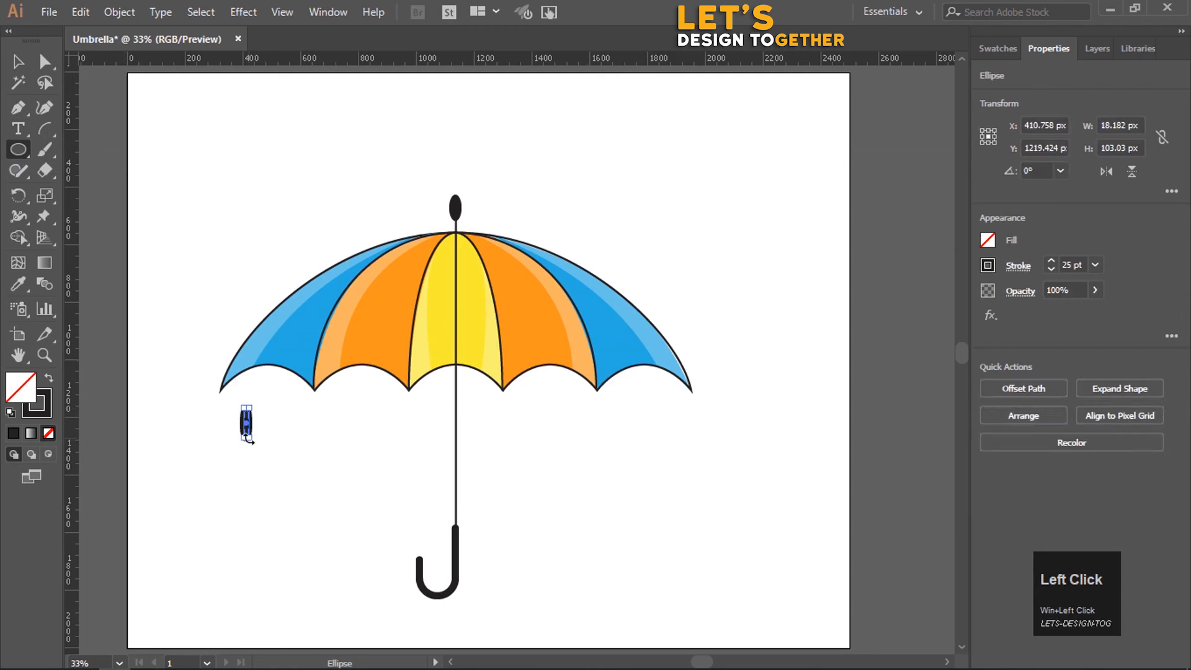
Swap the ellipse's stroke for a solid dark fill and scatter copies over an area about 506 by 306 px below the left panels
left_click(49, 377)
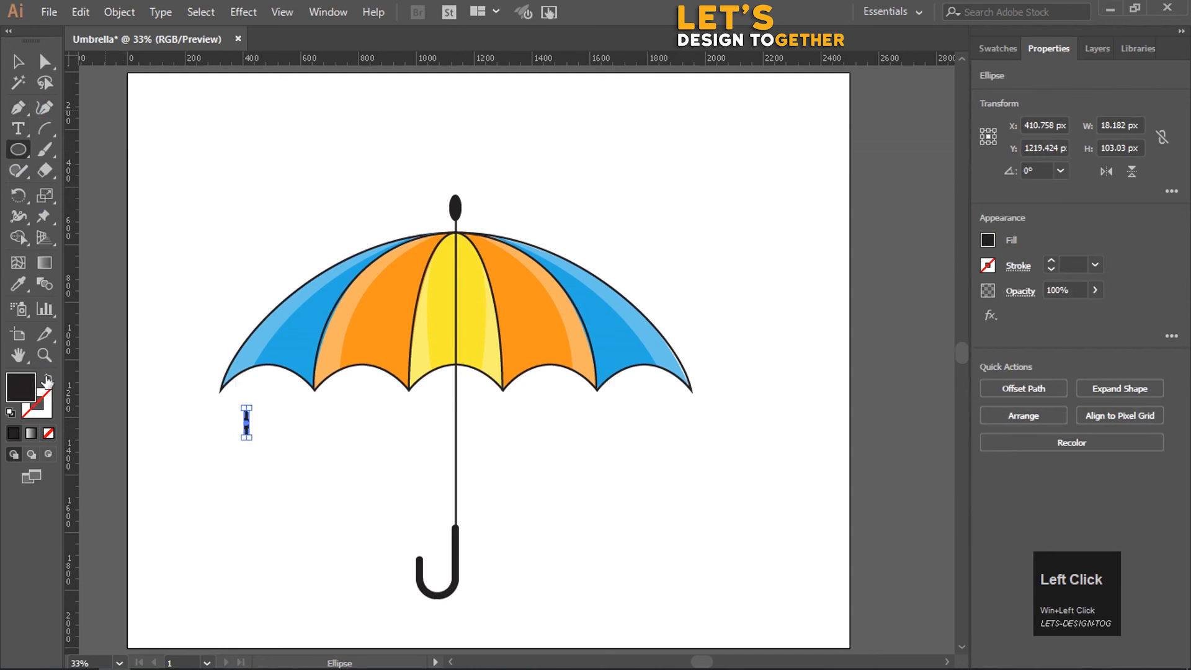
left_click(18, 61)
left_click(362, 404)
left_click(246, 422)
left_click_drag(247, 422, 318, 432)
left_click_drag(319, 435, 331, 461)
left_click_drag(334, 466, 387, 433)
left_click_drag(387, 432, 320, 485)
Group all the scattered raindrop ellipses below the left side of the canopy
left_click_drag(229, 550, 392, 407)
right_click(347, 462)
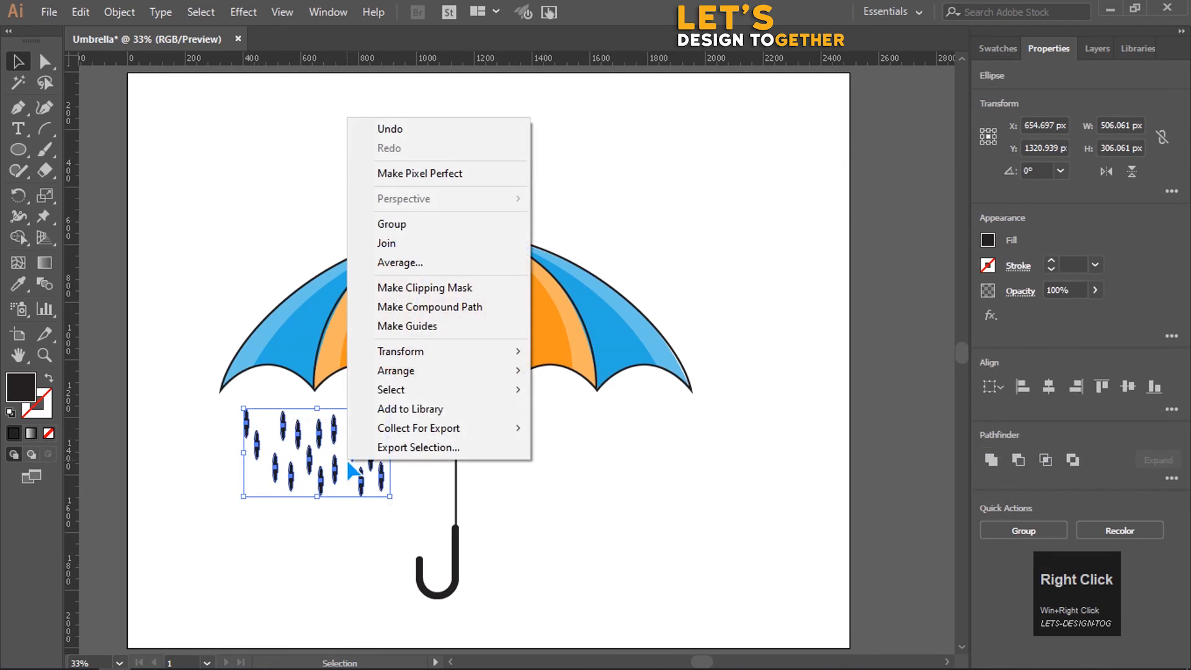
left_click(459, 226)
key("ctrl")
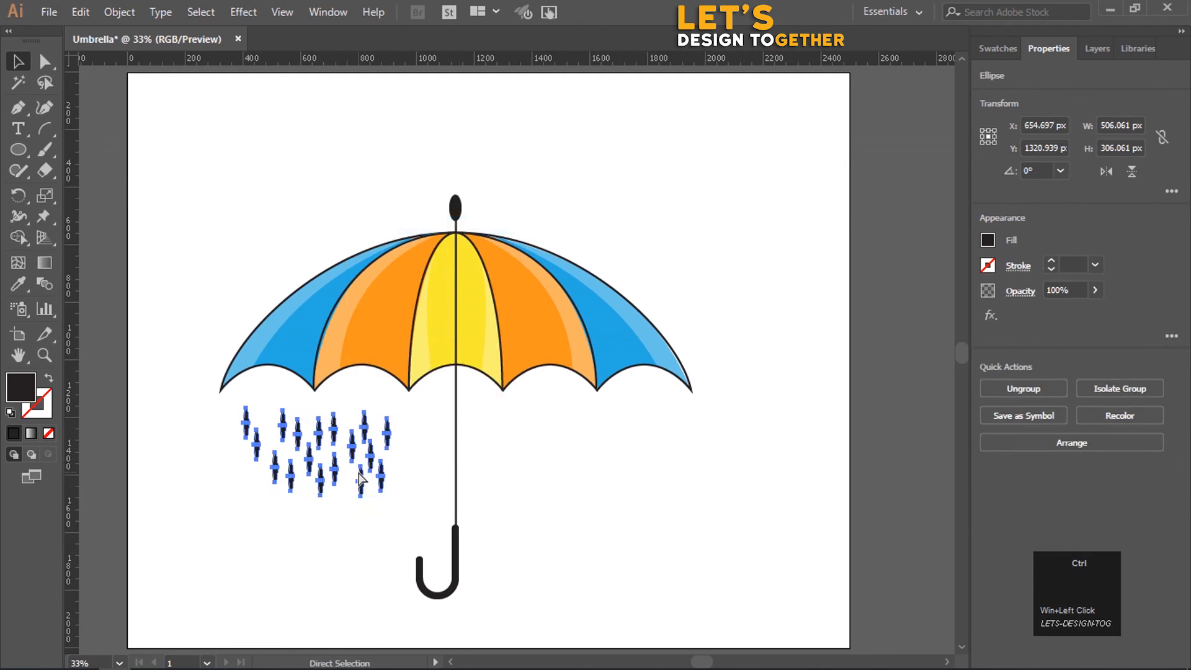
Duplicate the raindrop group and place the copy level with it below the right panels, centred at about X 1618 px
key("ctrl+c")
key("ctrl+f")
left_click_drag(357, 455, 629, 446)
left_click(624, 564)
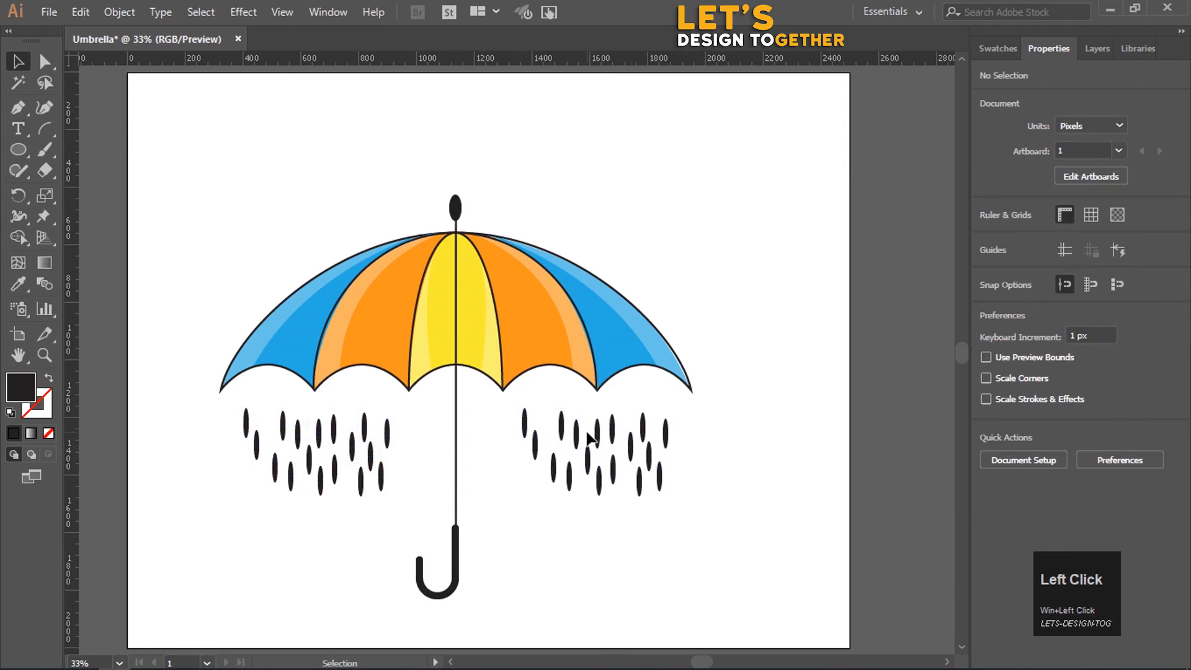
Group the left and right raindrop clusters together
left_click_drag(510, 434, 561, 456)
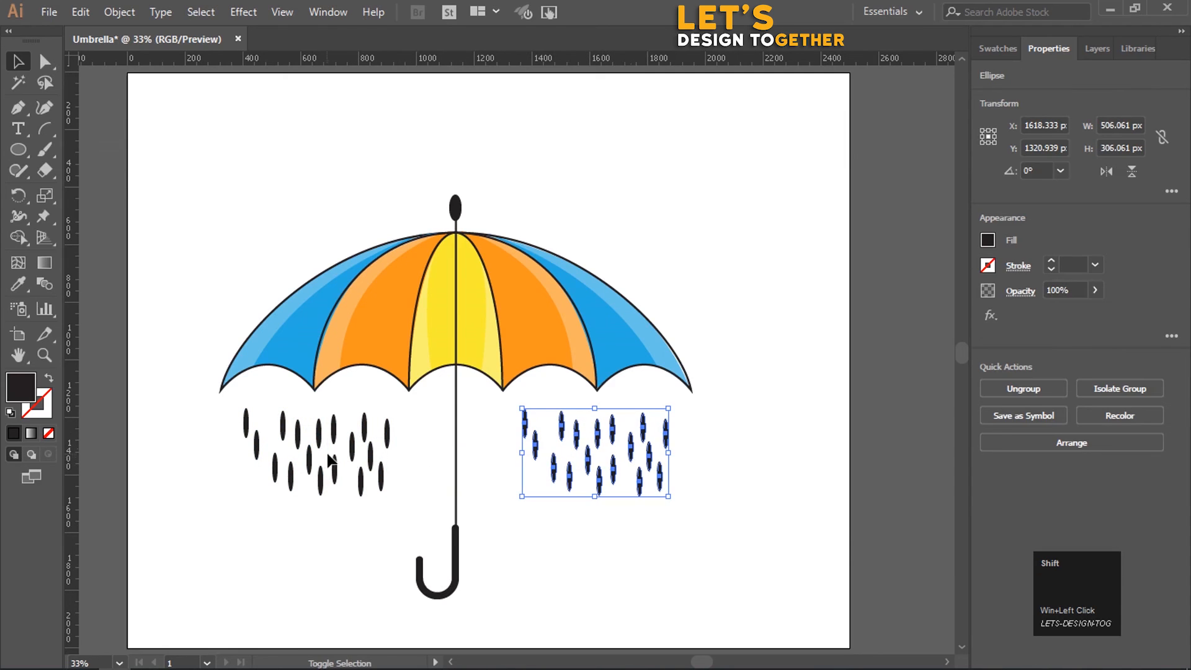
left_click(329, 436, "shift")
right_click(329, 438)
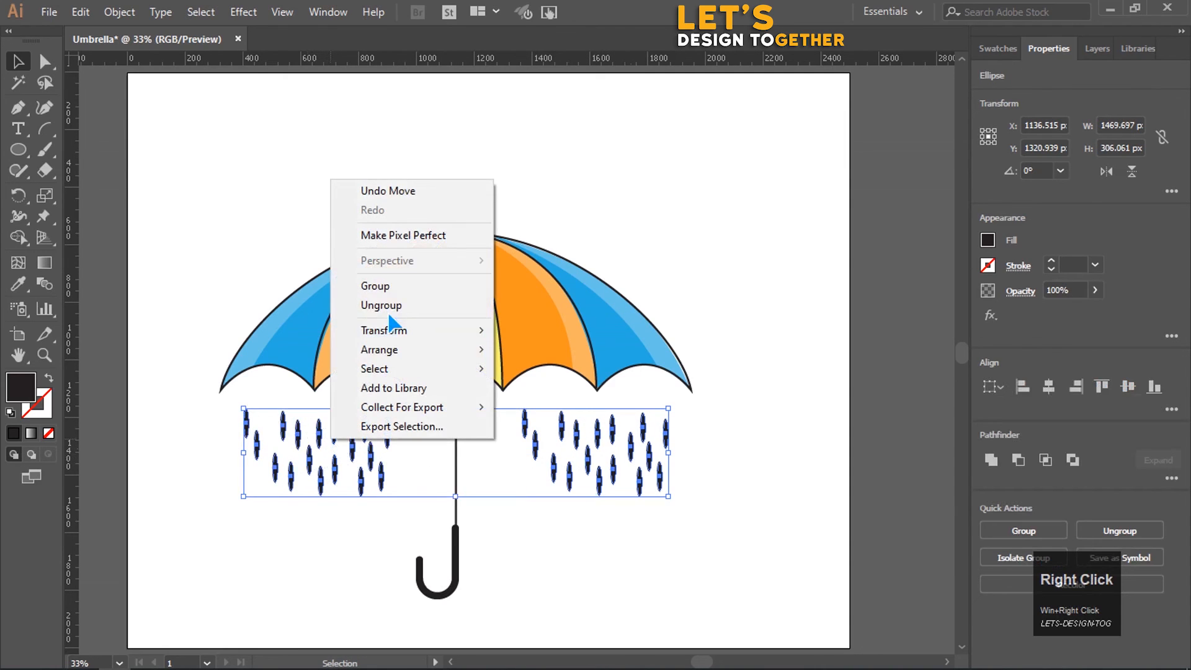
left_click(400, 287)
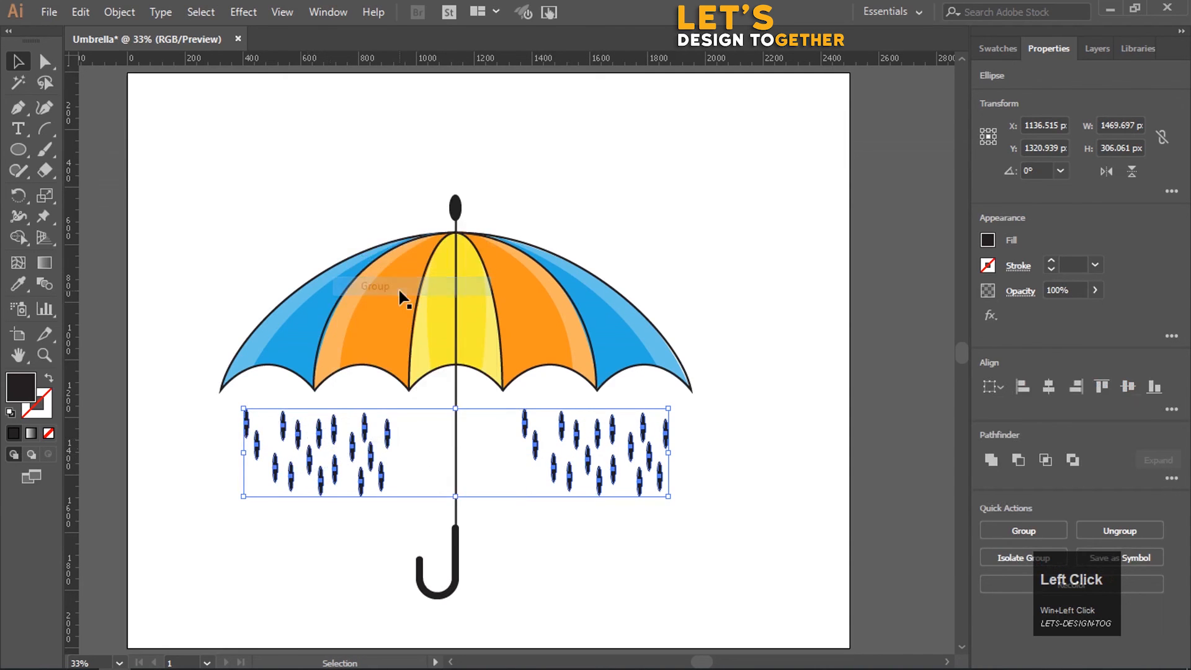
left_click(348, 542)
Set the opacity of the combined raindrop group to 50%
left_click_drag(213, 428, 344, 495)
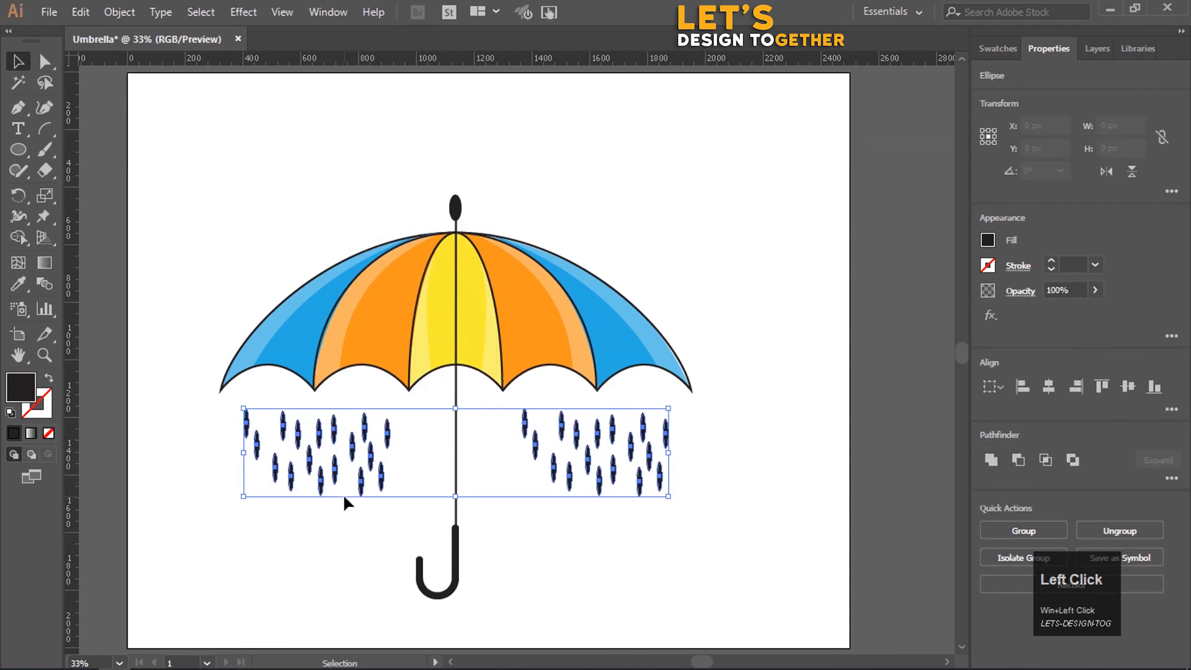
left_click(1078, 287)
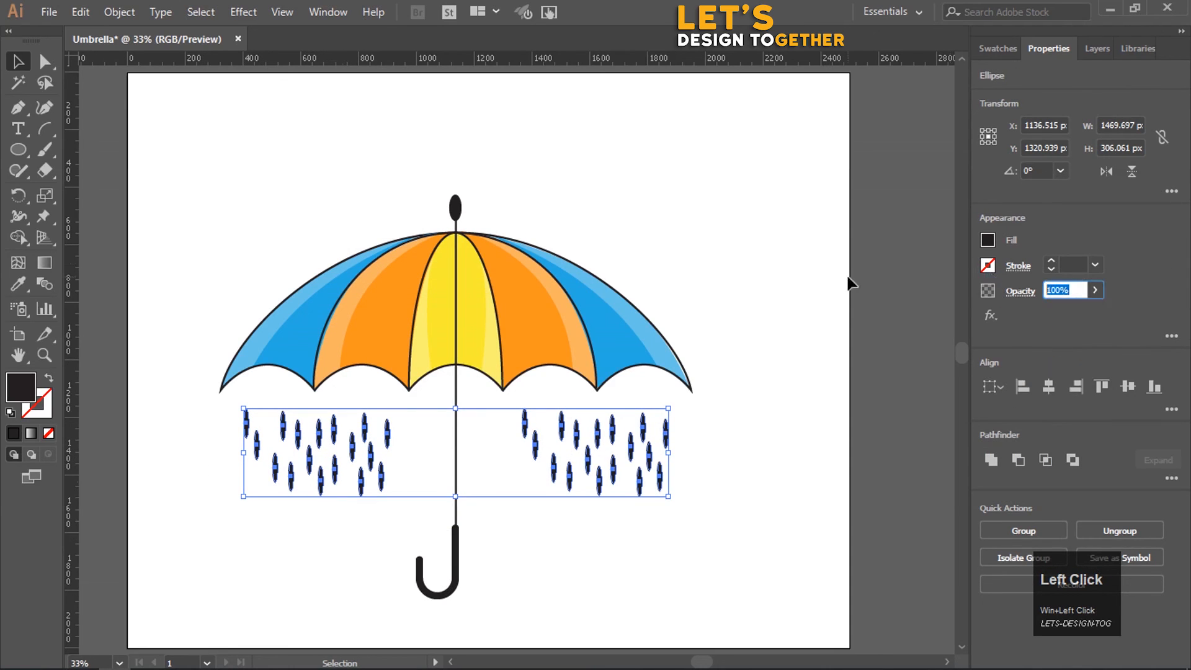
type("50")
key("Return")
left_click(677, 554)
key("ctrl+0")
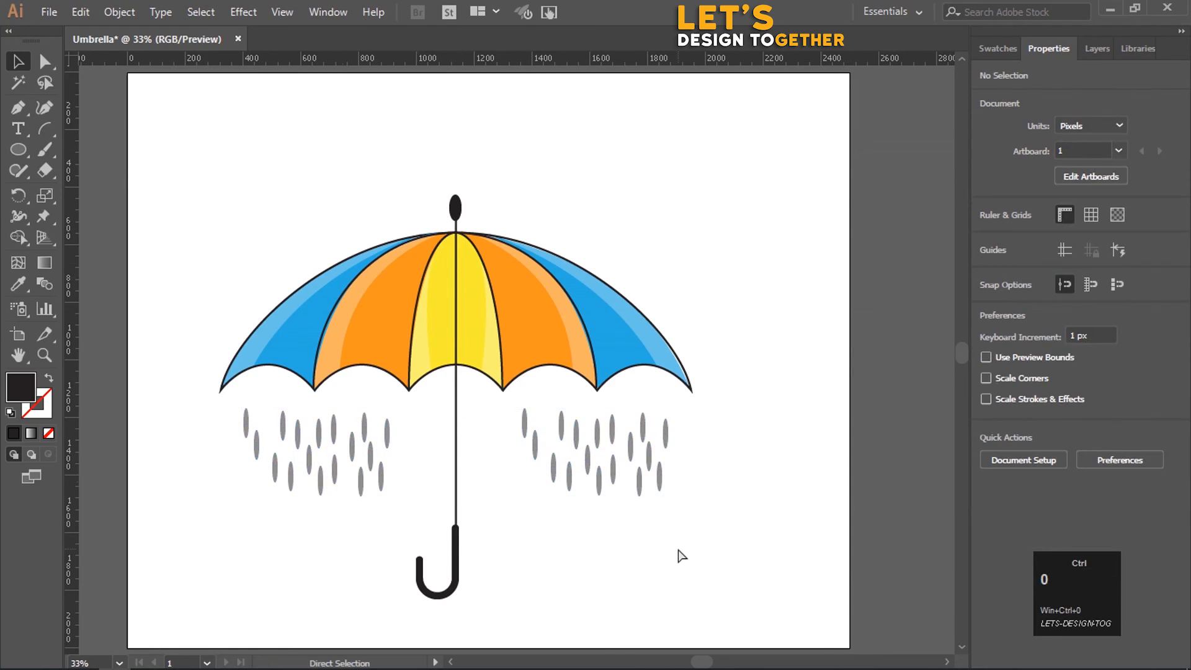
Group the umbrella and all the raindrops into one object
left_click(226, 187)
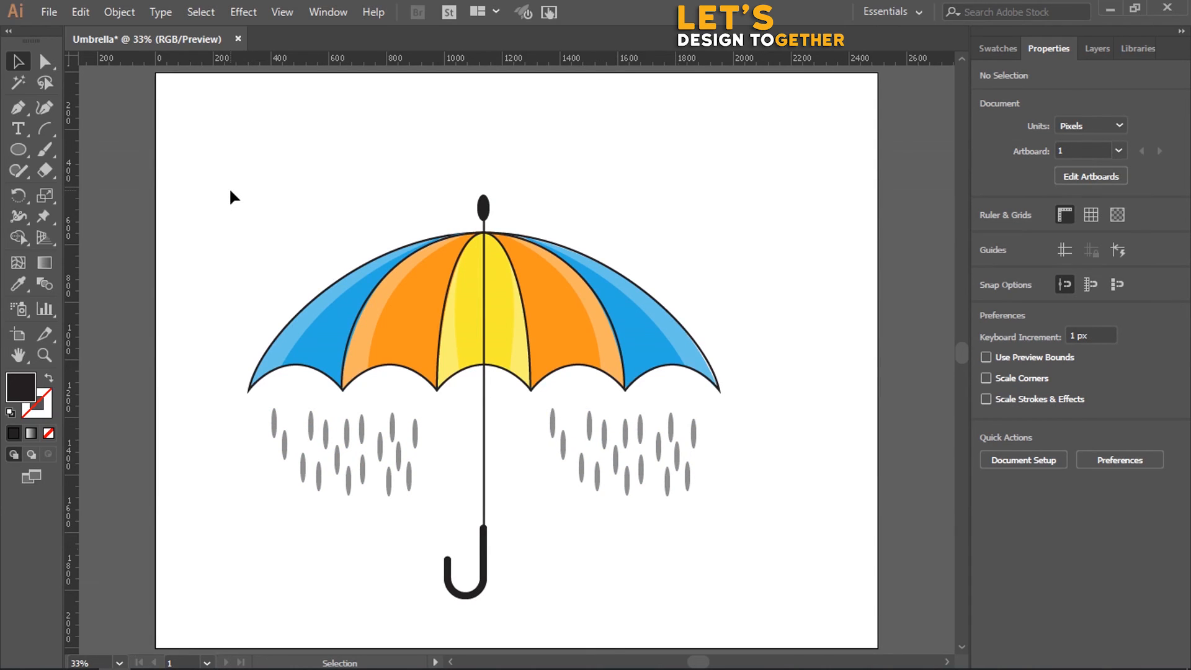
left_click(231, 196)
left_click_drag(231, 190, 728, 628)
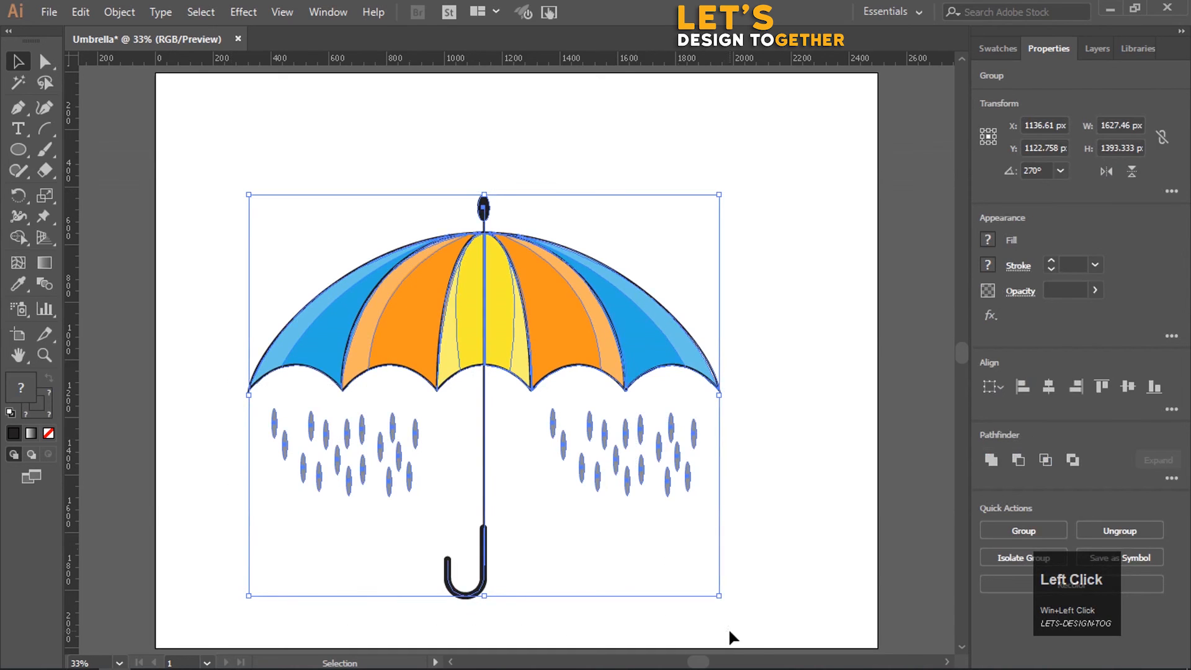
key("ctrl+g")
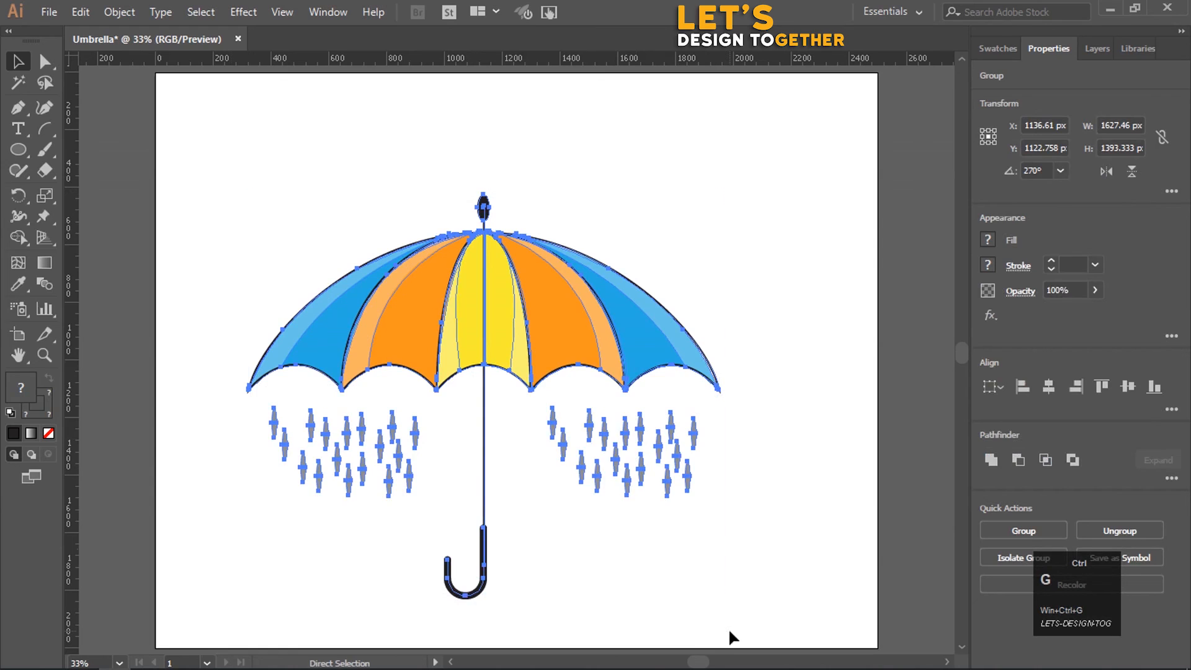
Try scaling the grouped artwork proportionally about its center to about 603 by 516 px, and undo the resizing
key("shift")
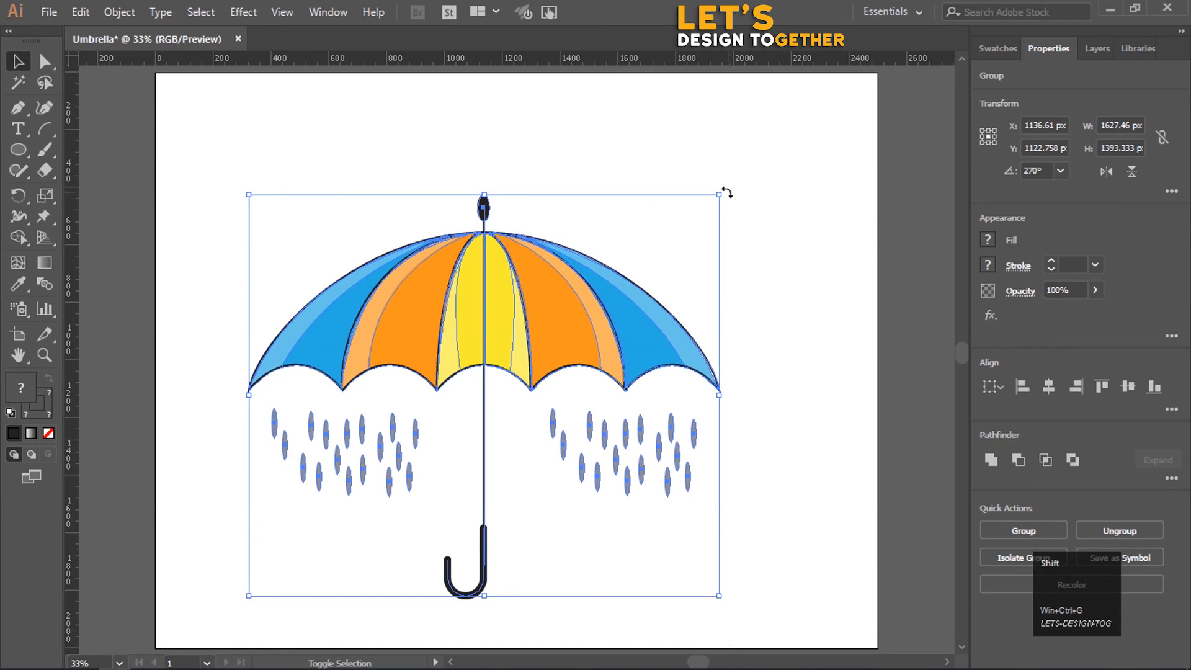
left_click_drag(722, 195, 608, 278)
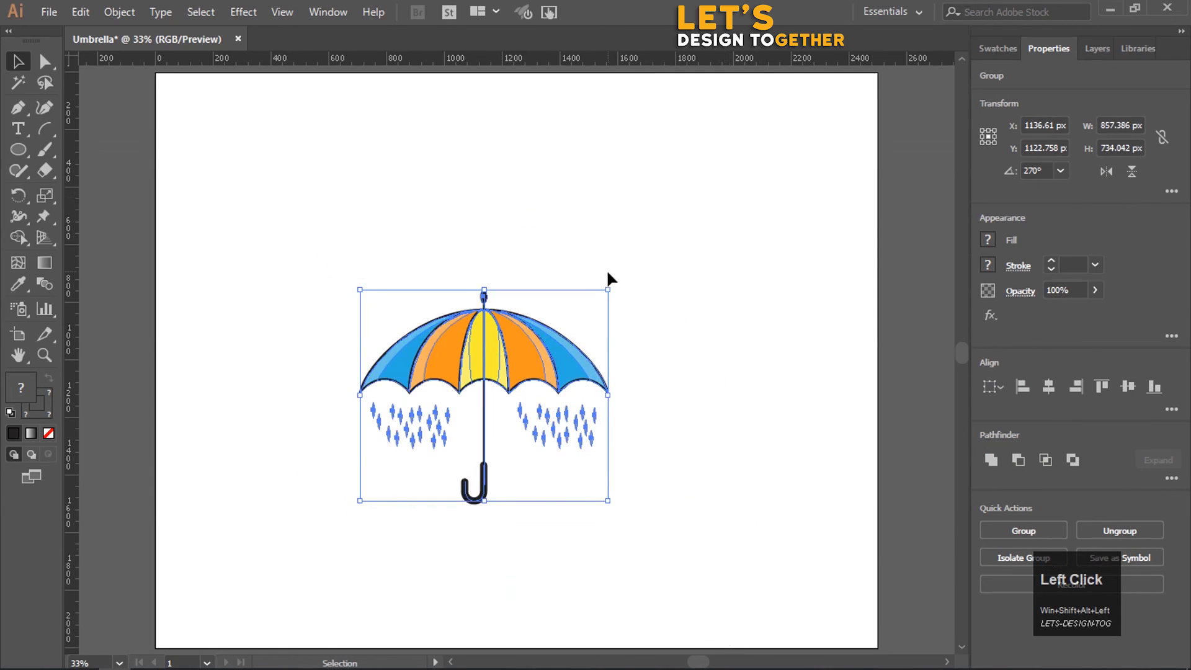
key("shift+alt")
left_click_drag(606, 287, 573, 320)
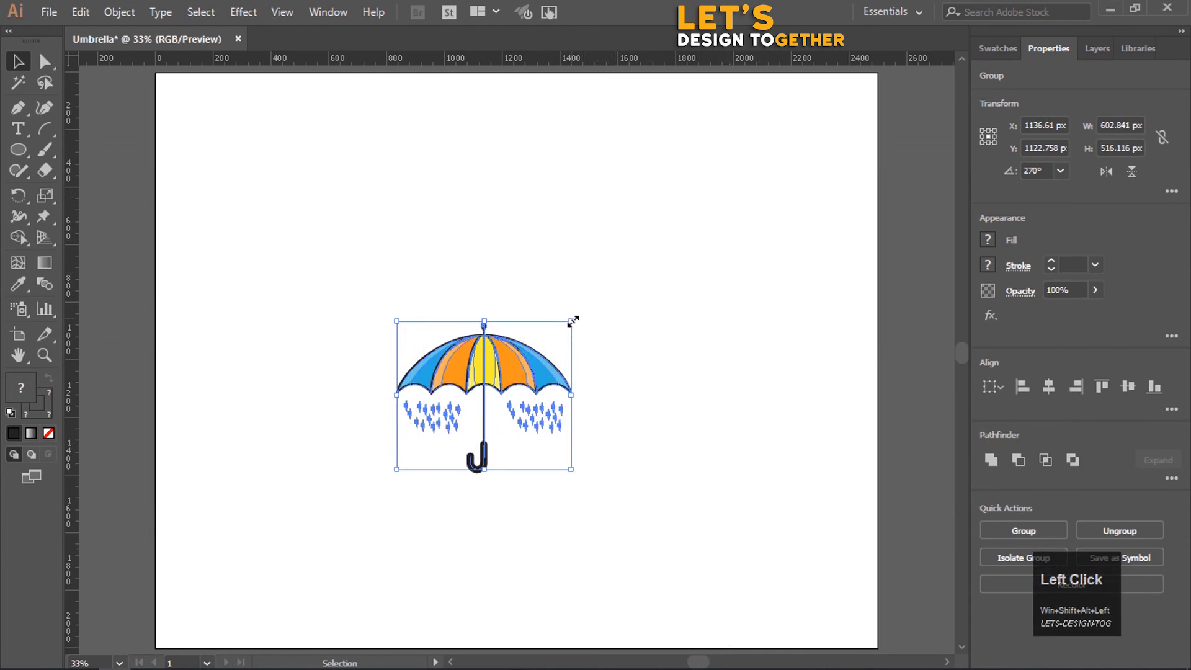
left_click(608, 313)
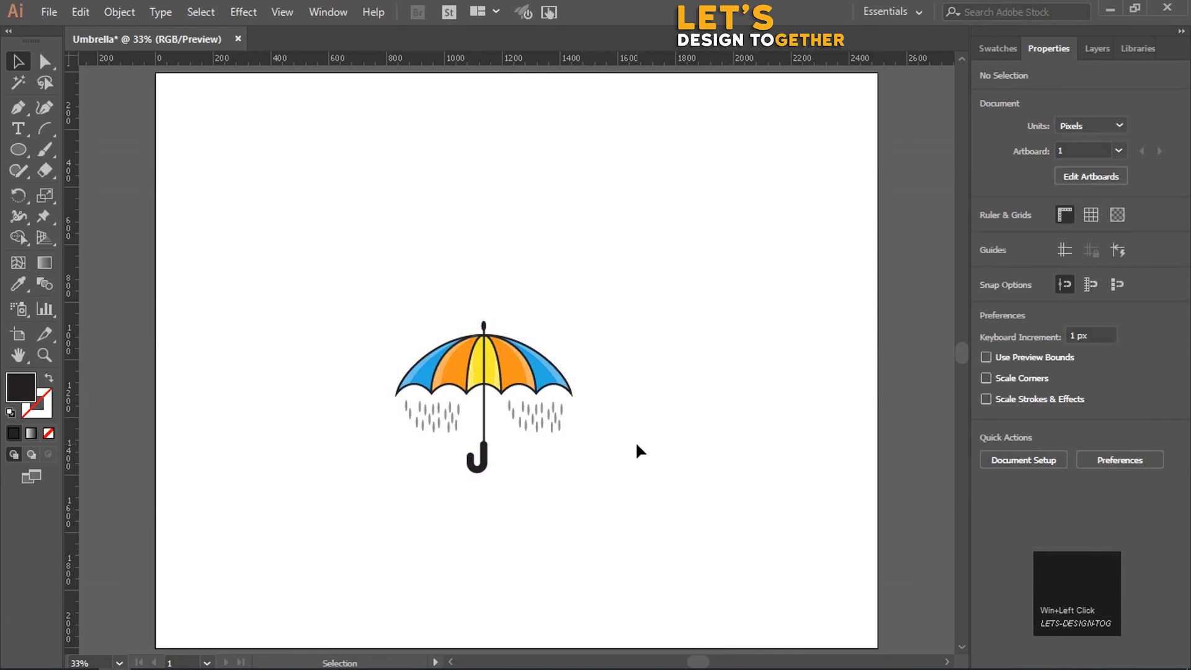
key("ctrl+z")
key("ctrl+z")
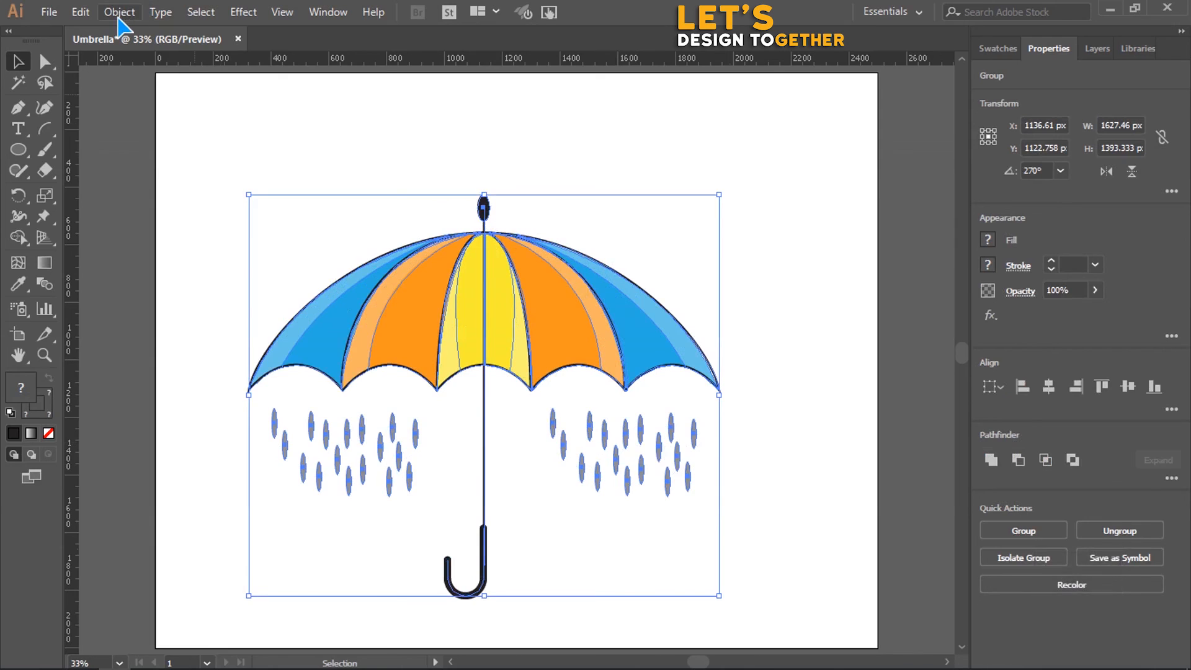
Expand the artwork's fill and stroke, and scale it proportionally about its center to about 991 by 849 px
left_click(119, 12)
left_click(226, 193)
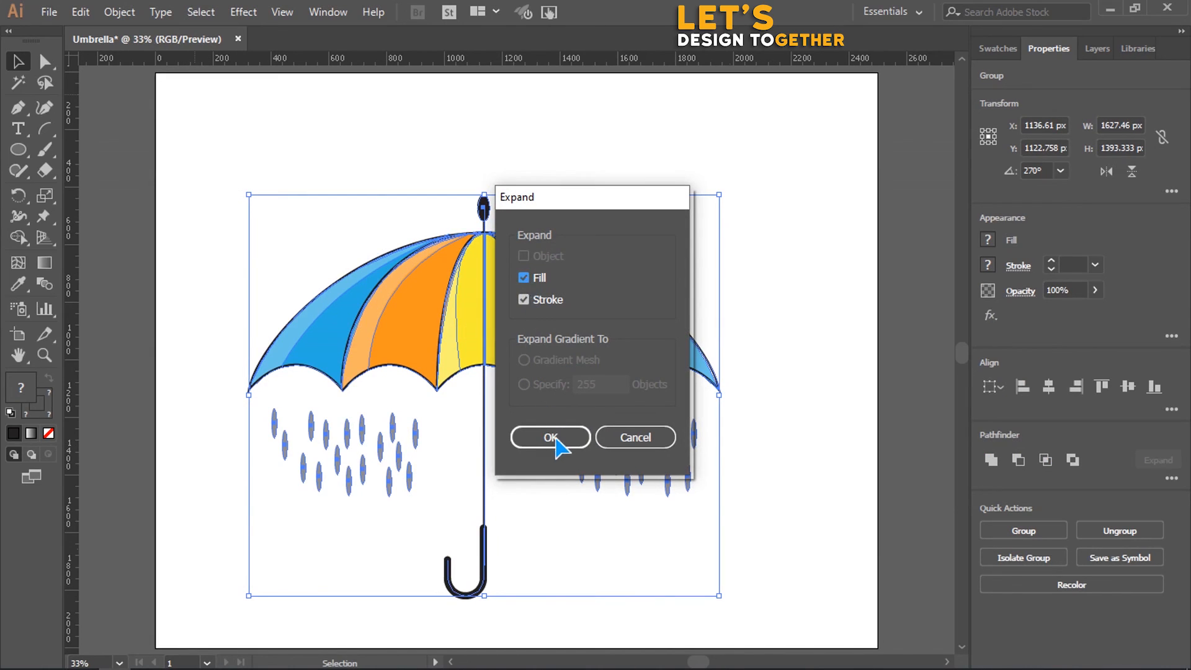
left_click(550, 437)
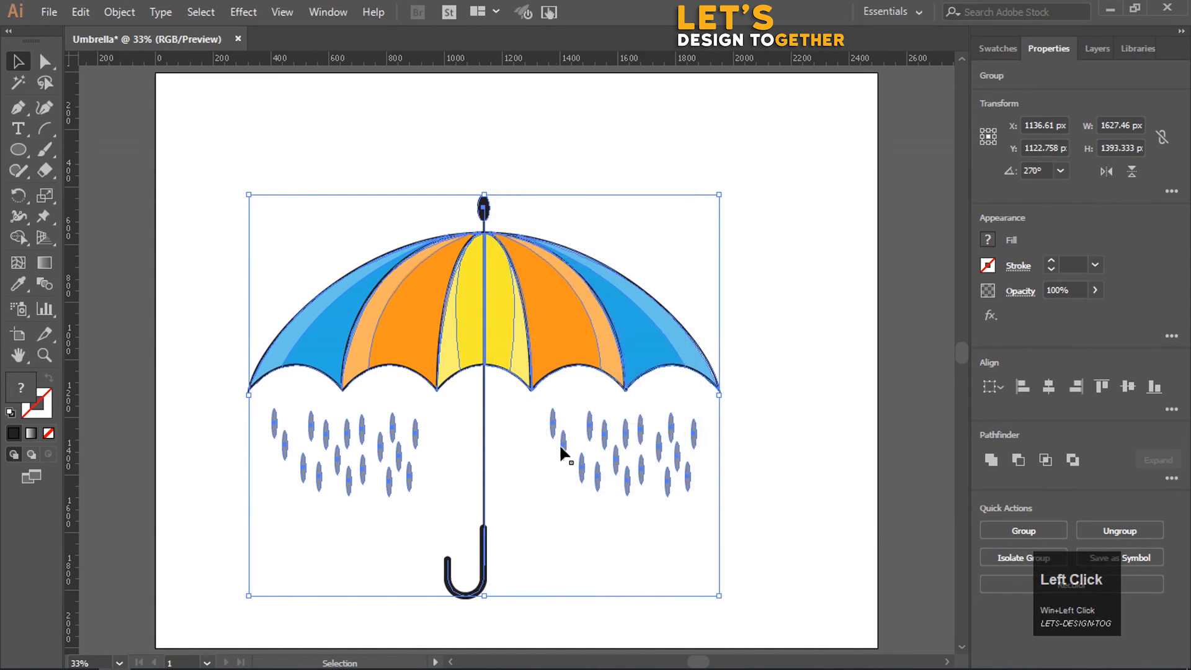
left_click_drag(719, 195, 632, 271)
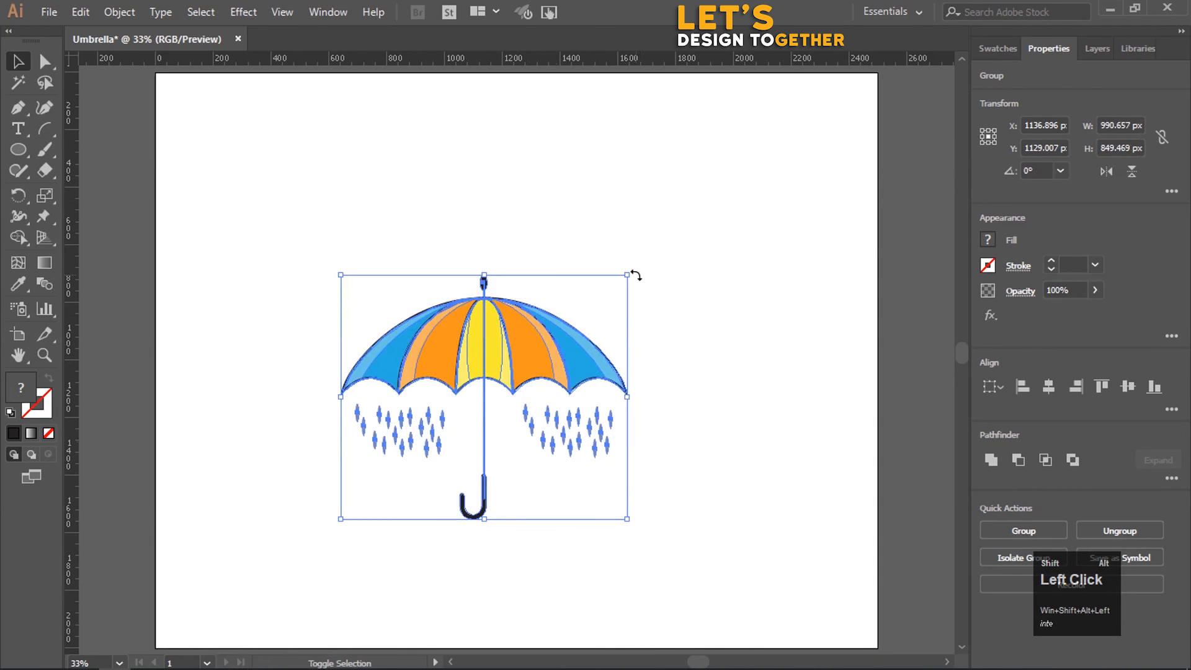